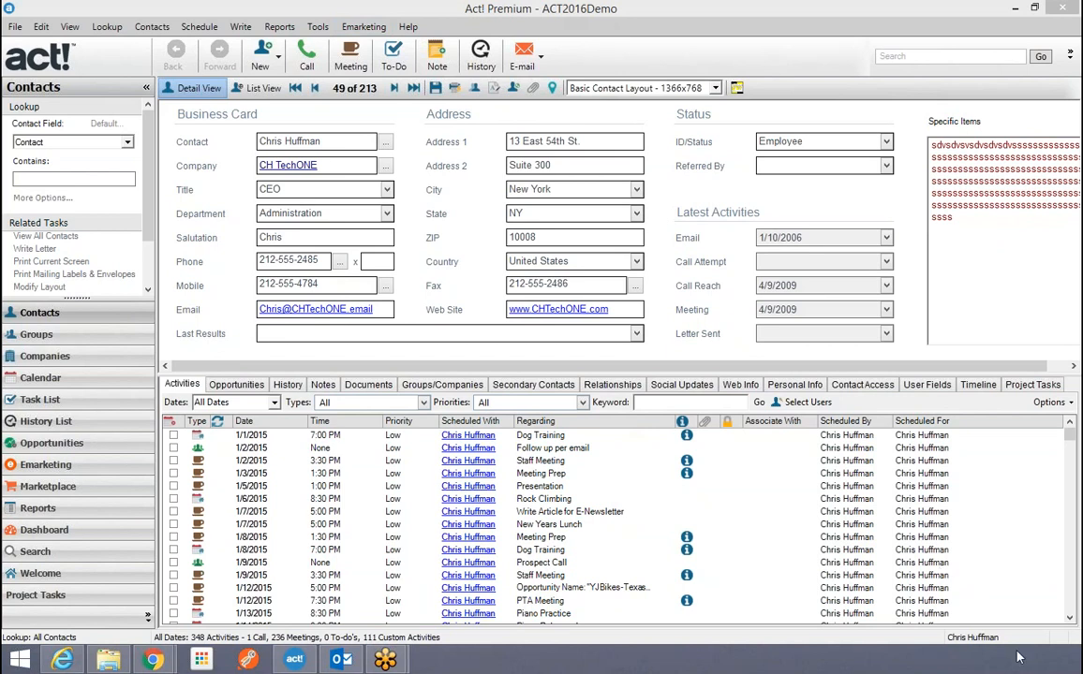
Check the security role and log-on status of the administrator account in the list of managed users.
mouse_move(953, 638)
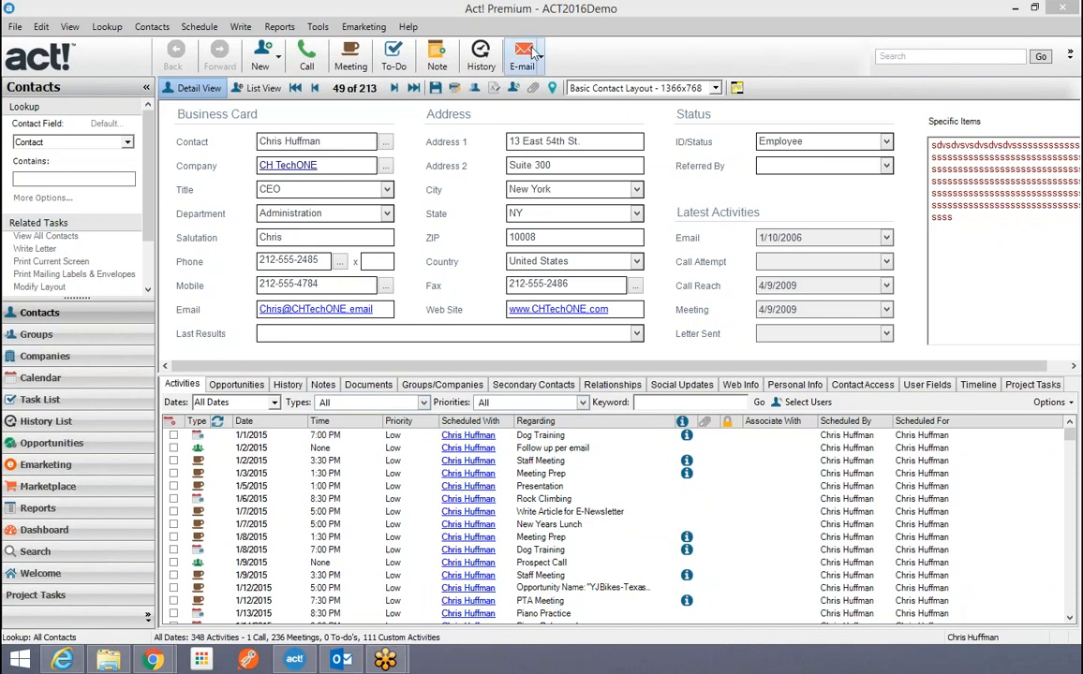
click(317, 30)
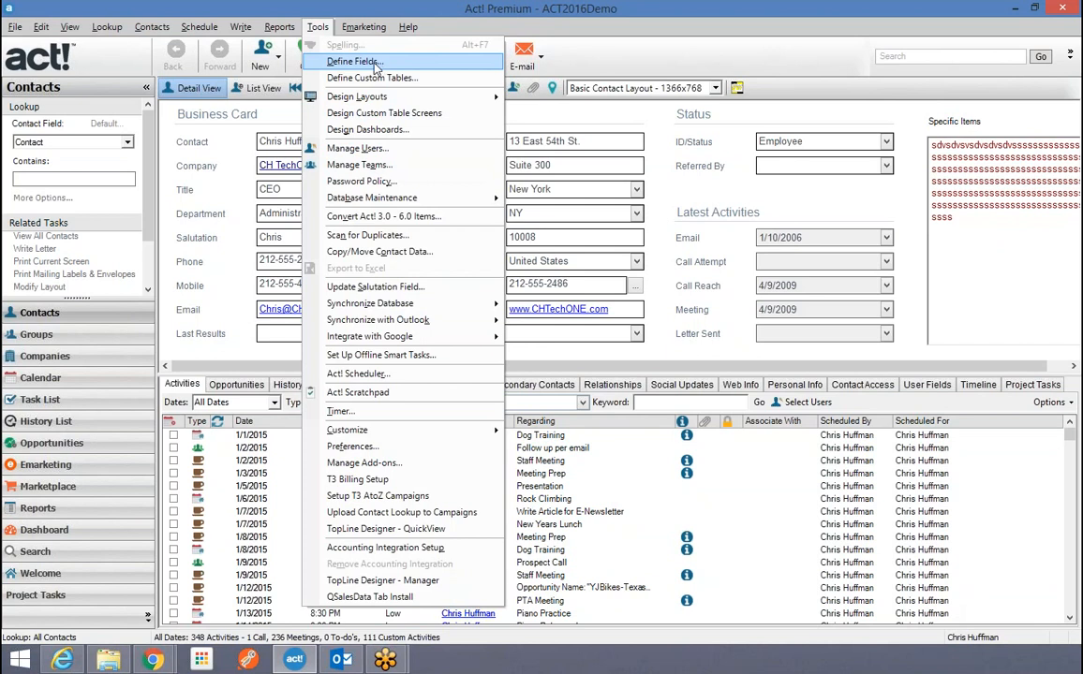
click(359, 150)
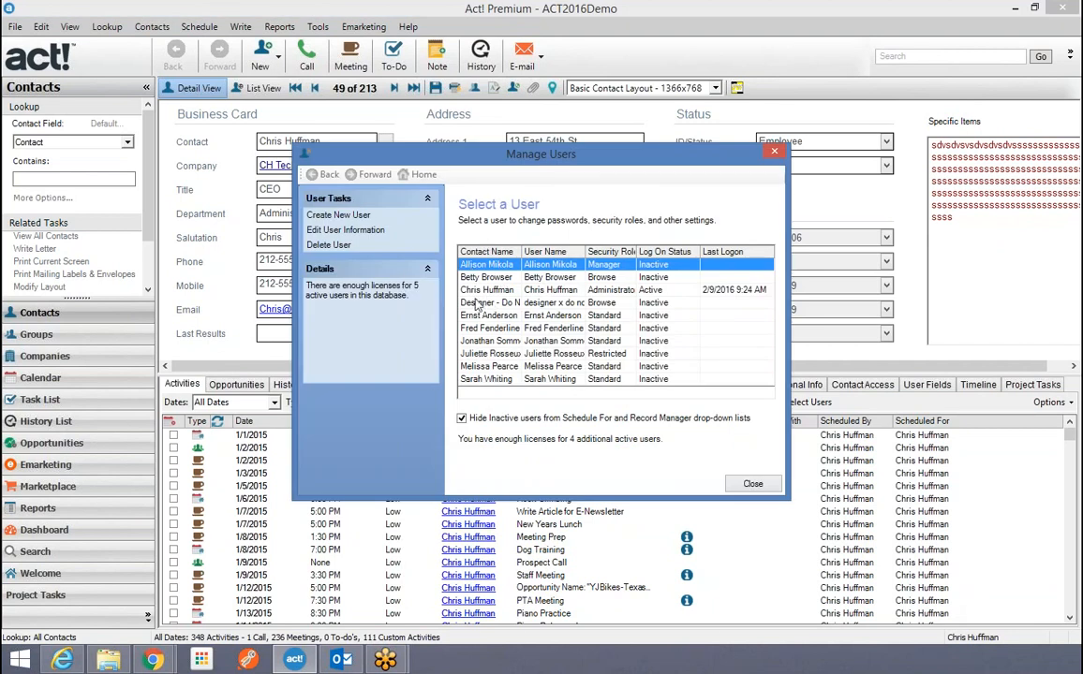
click(466, 291)
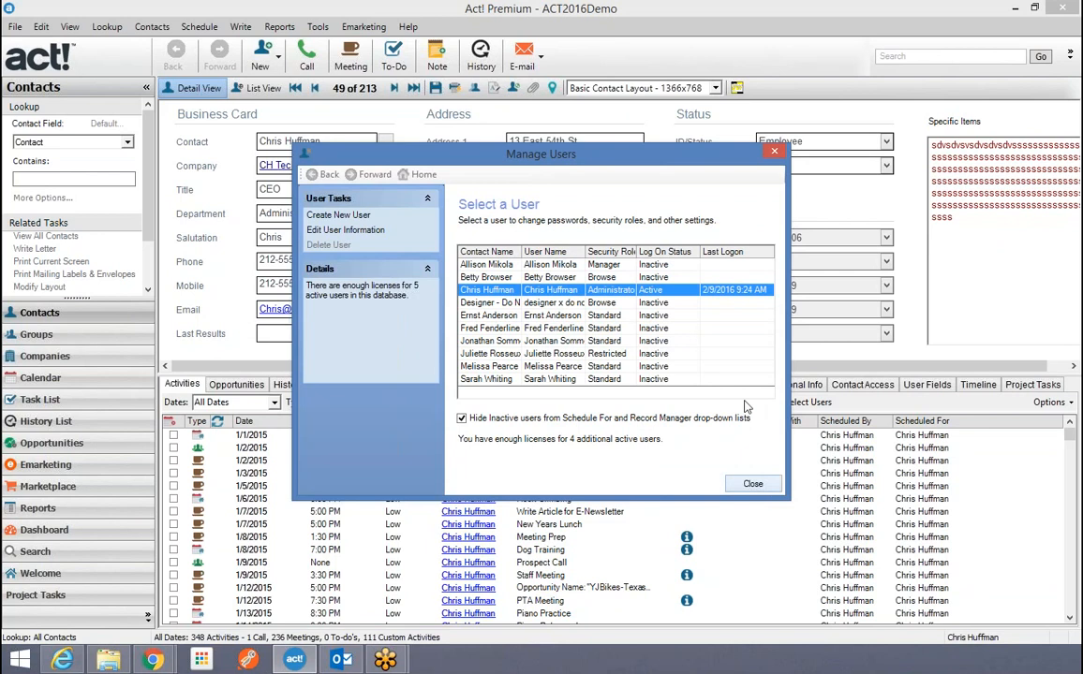
click(751, 481)
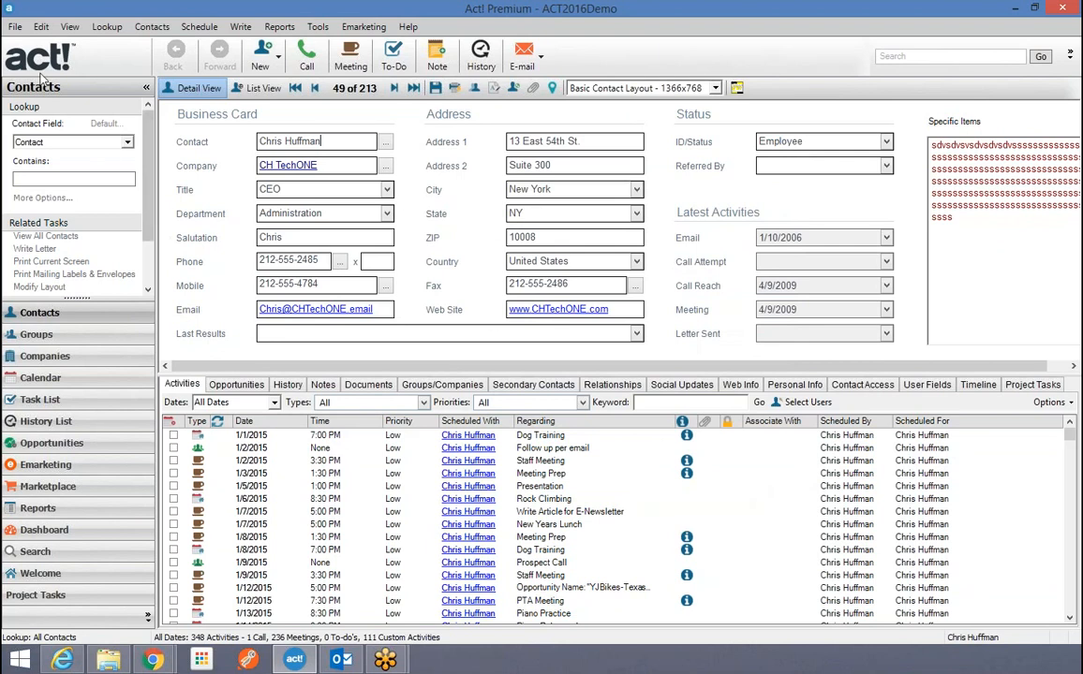
click(15, 27)
mouse_move(43, 218)
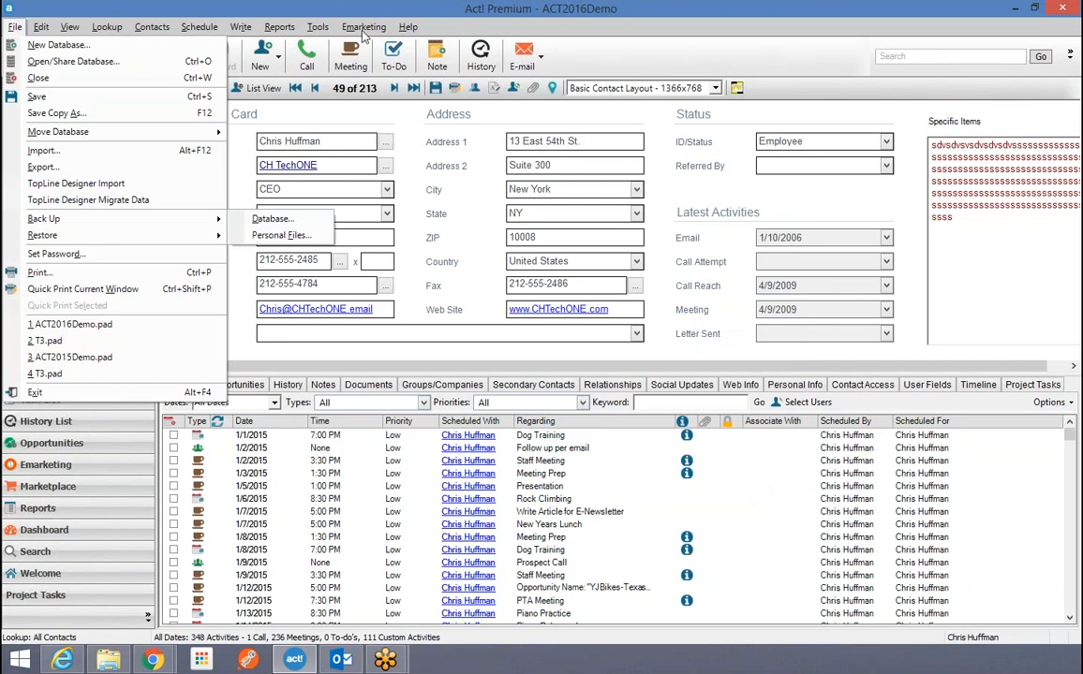
mouse_move(364, 31)
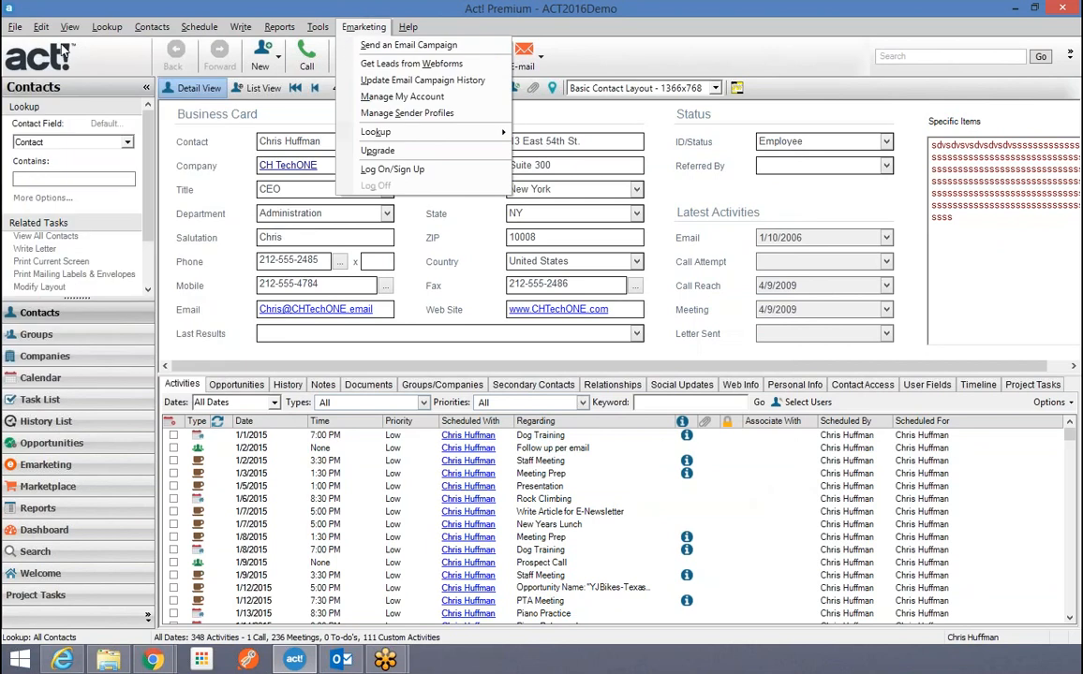
Open the field definitions for the database and display the fields of the Opportunities record type.
click(319, 27)
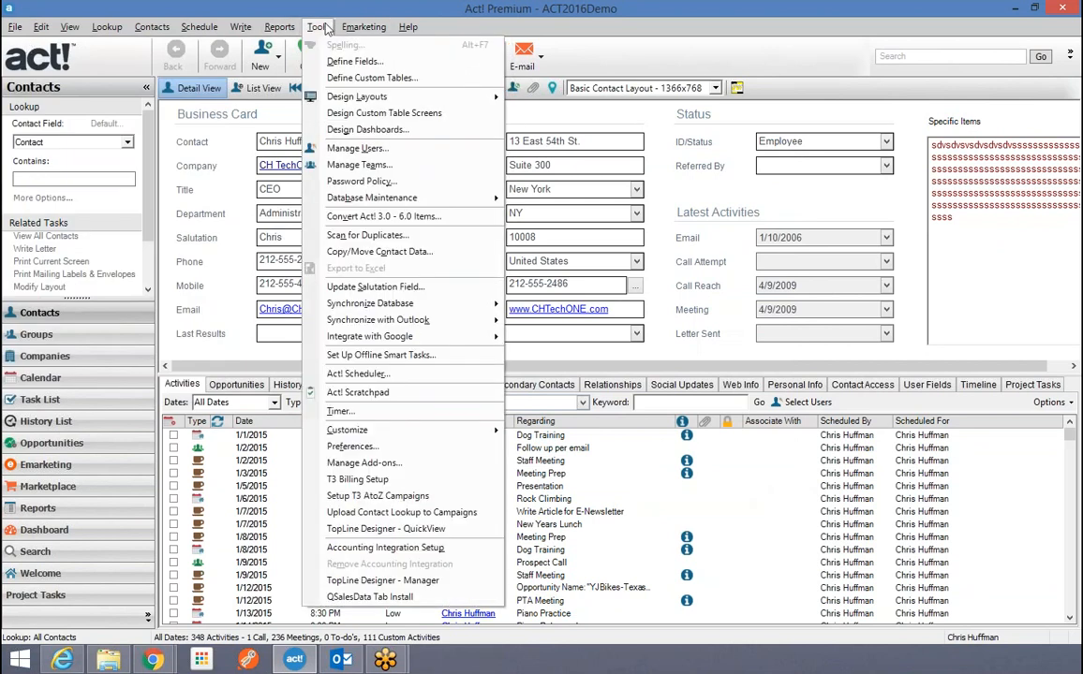
click(335, 62)
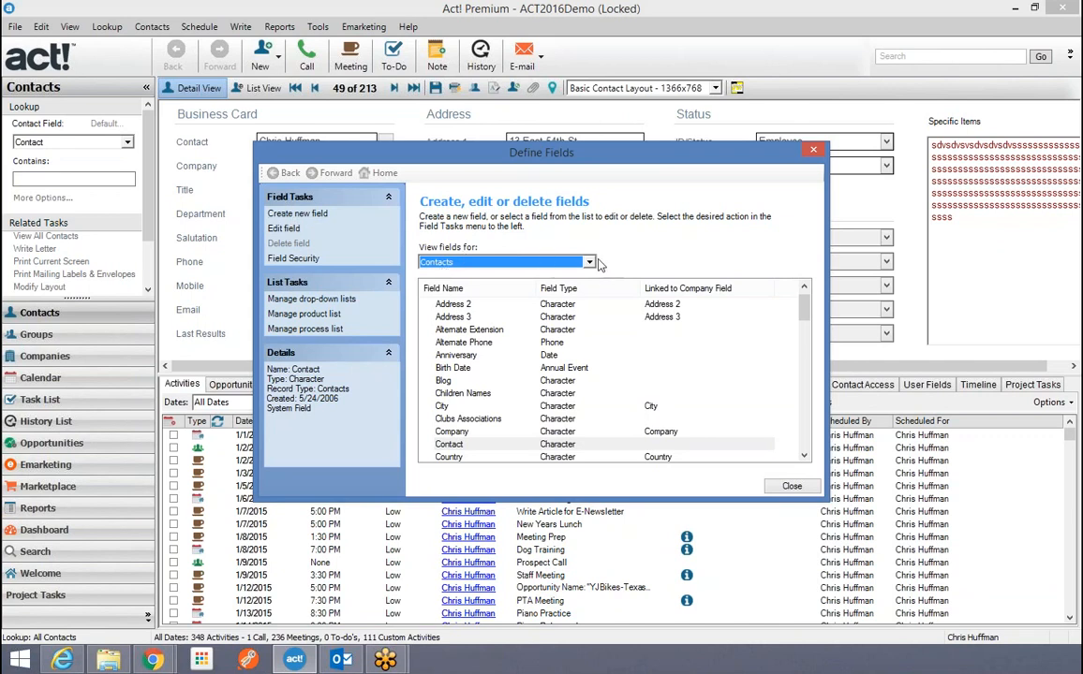
click(487, 262)
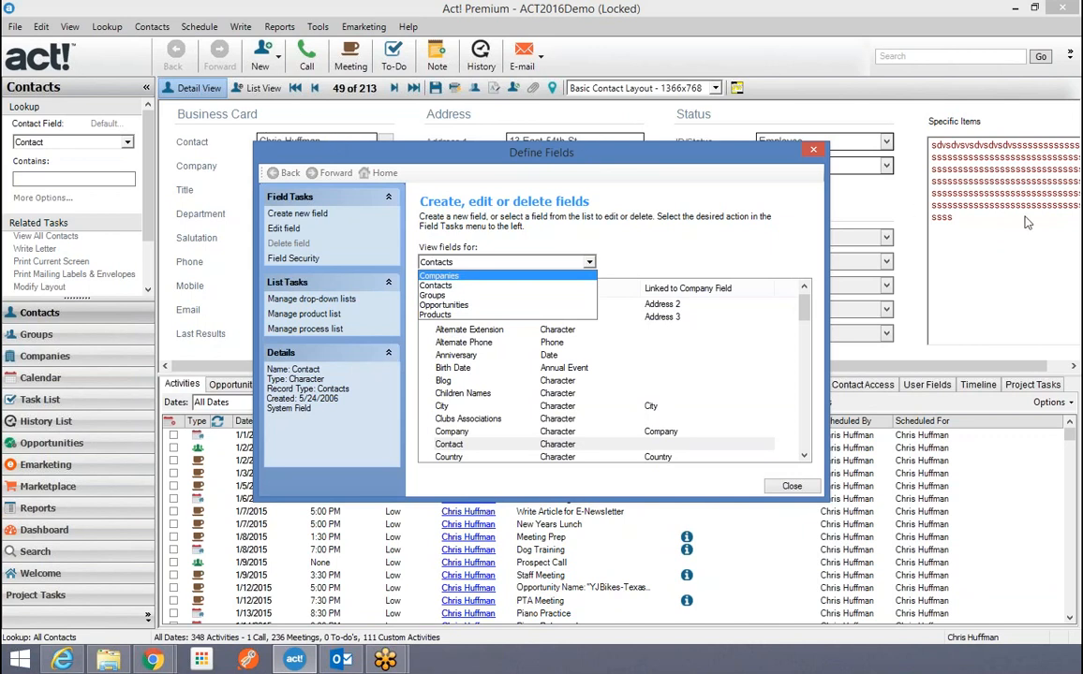
click(434, 306)
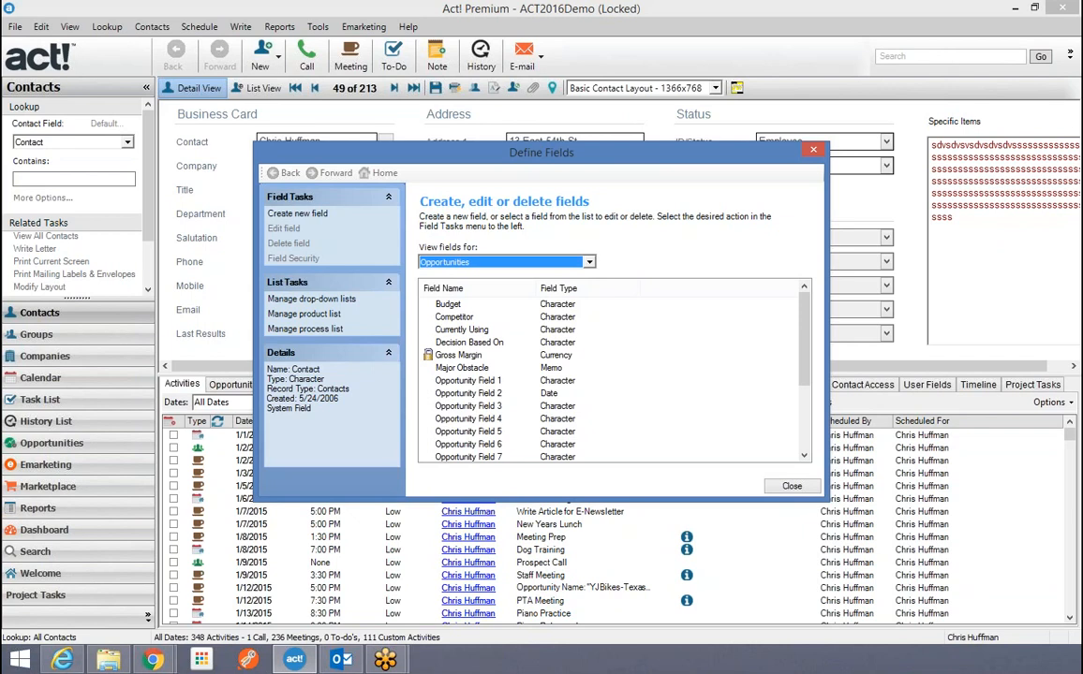
key(Down)
key(Up)
click(298, 215)
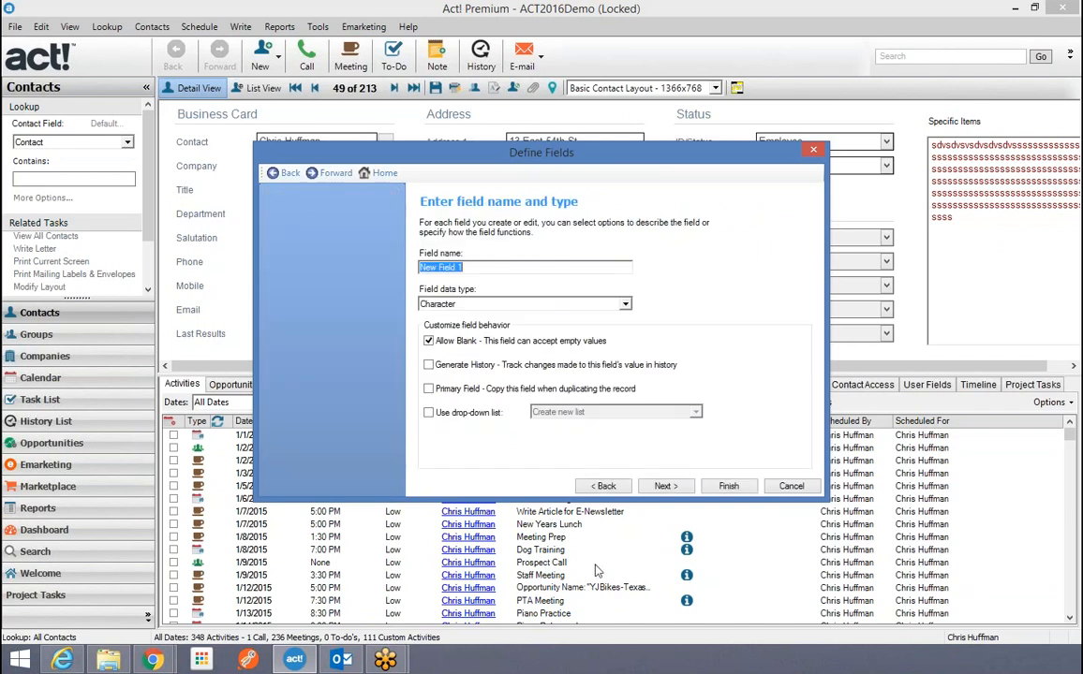
click(608, 488)
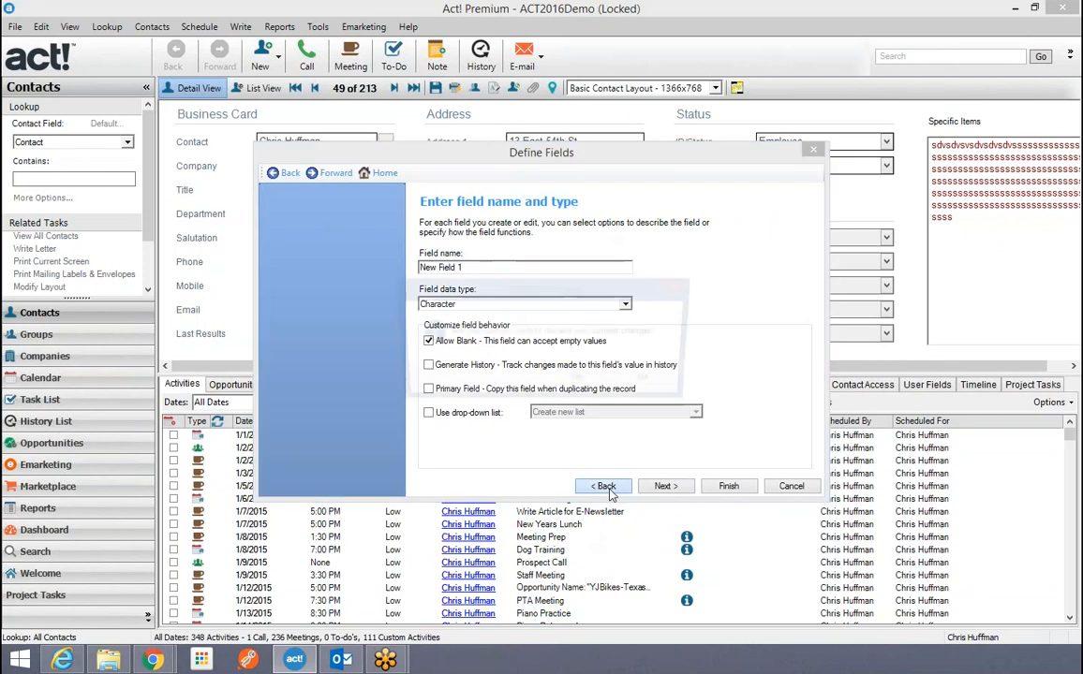
click(588, 381)
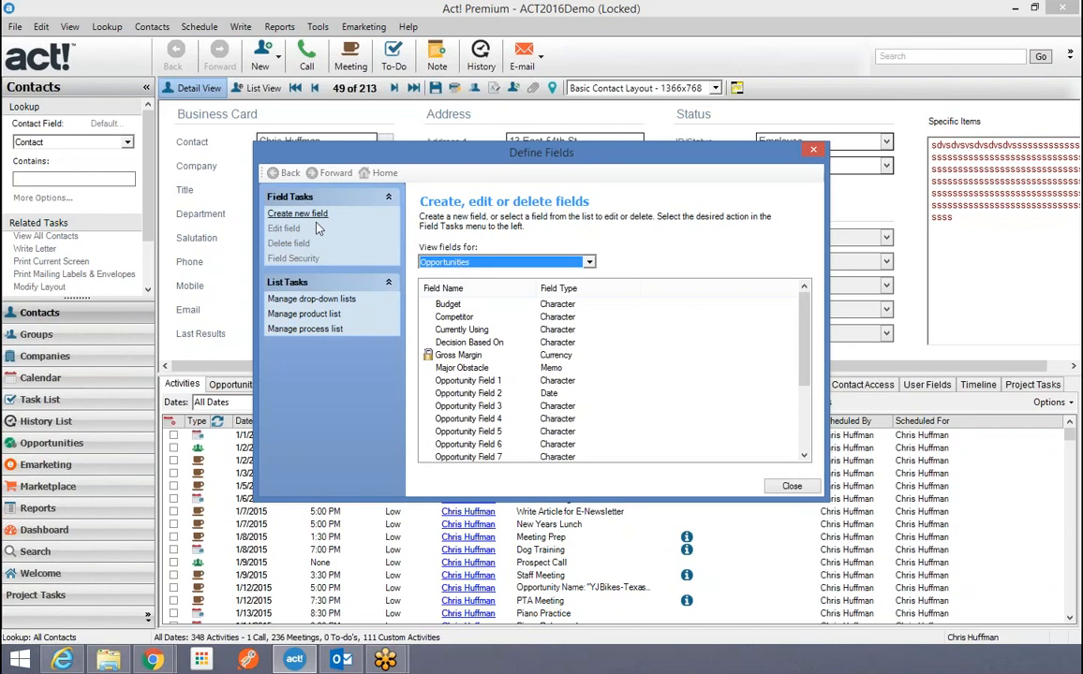
click(525, 263)
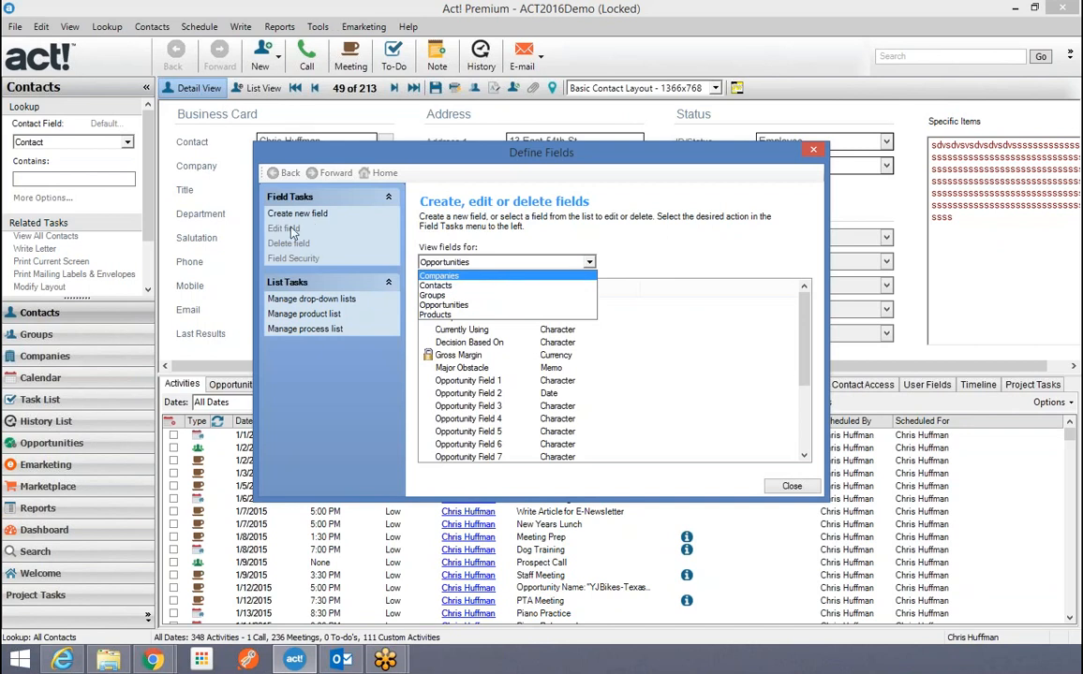
click(448, 305)
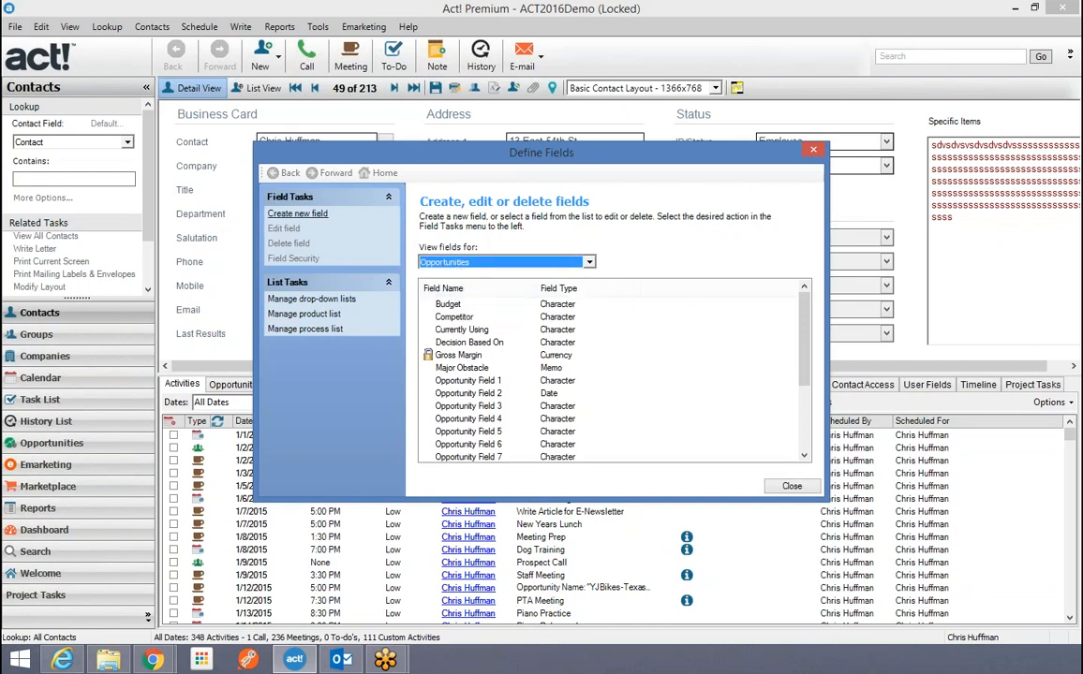
Start a new opportunity field named Annual Claims with the Currency data type.
click(284, 218)
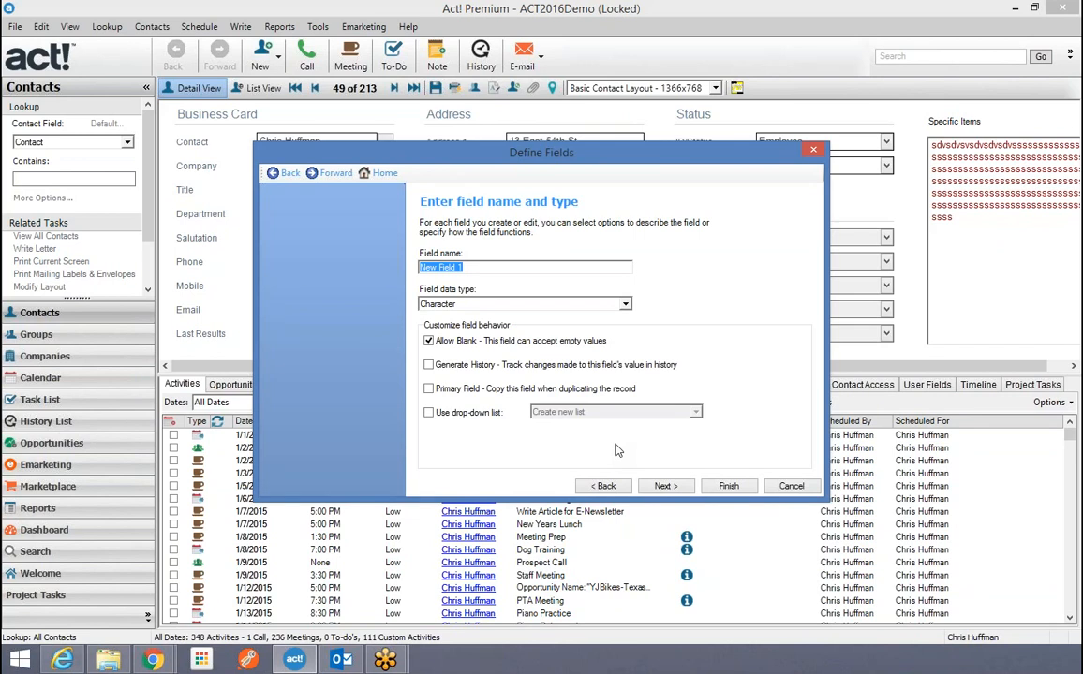
text(Annual Claims)
click(625, 304)
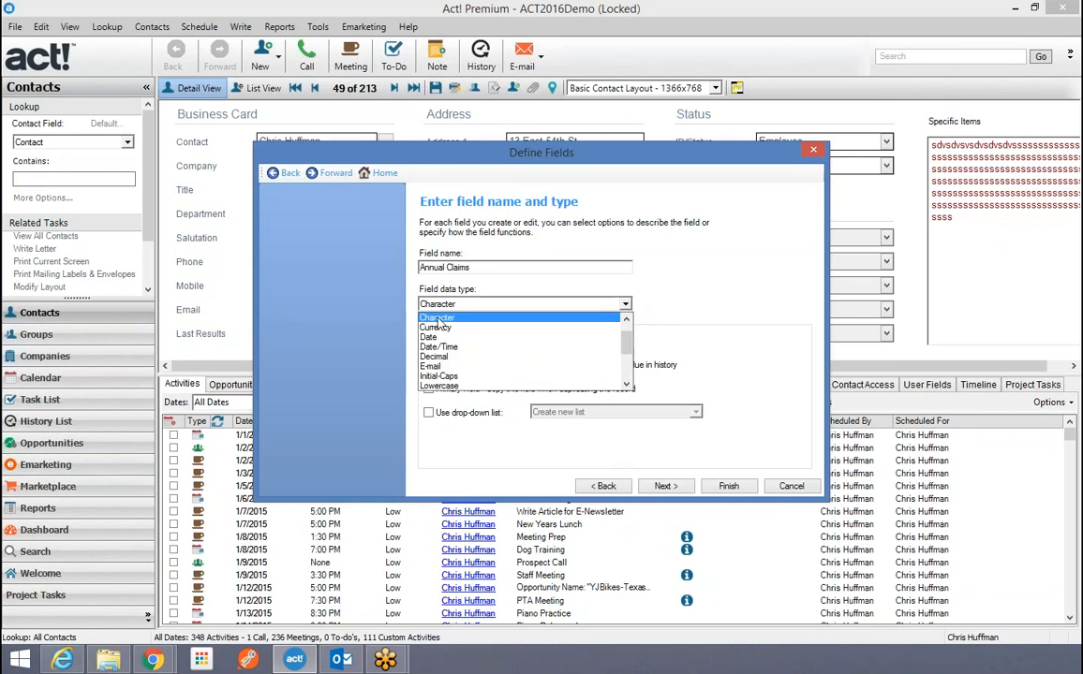
scroll(440, 324, up, 1)
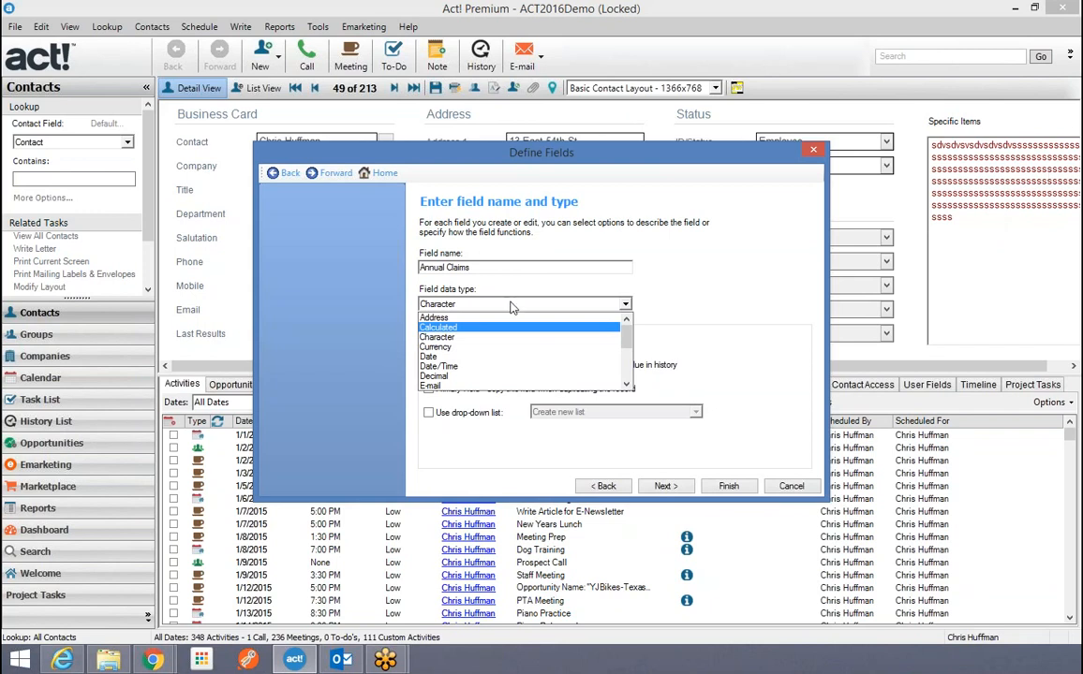
click(438, 347)
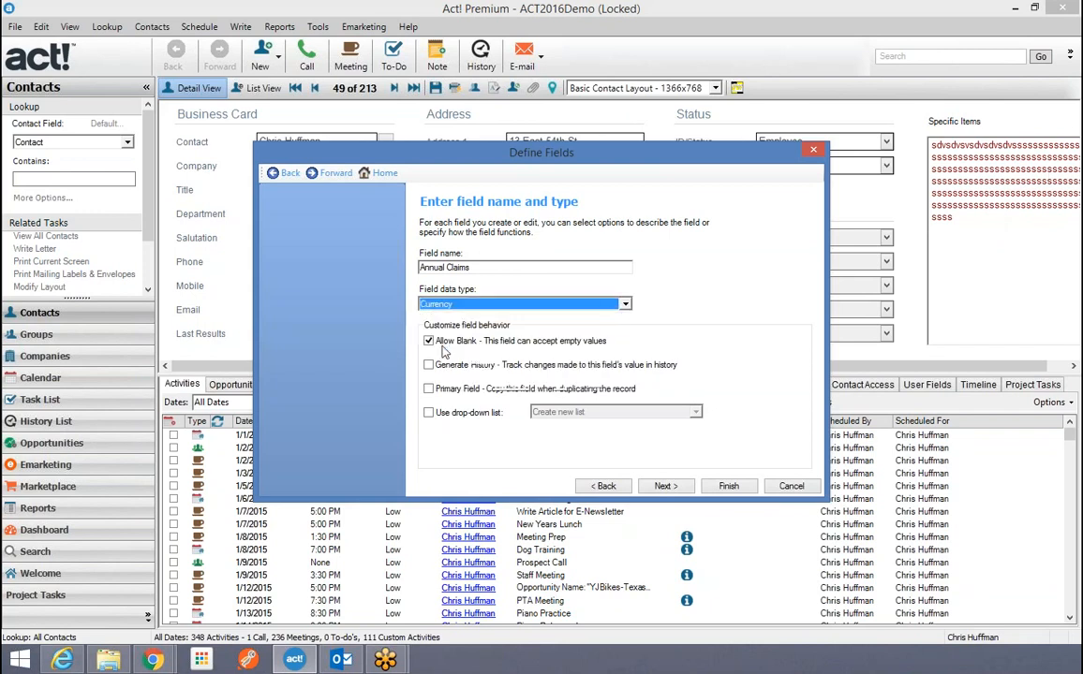
Change the data type of the Annual Claims field to Number.
click(625, 307)
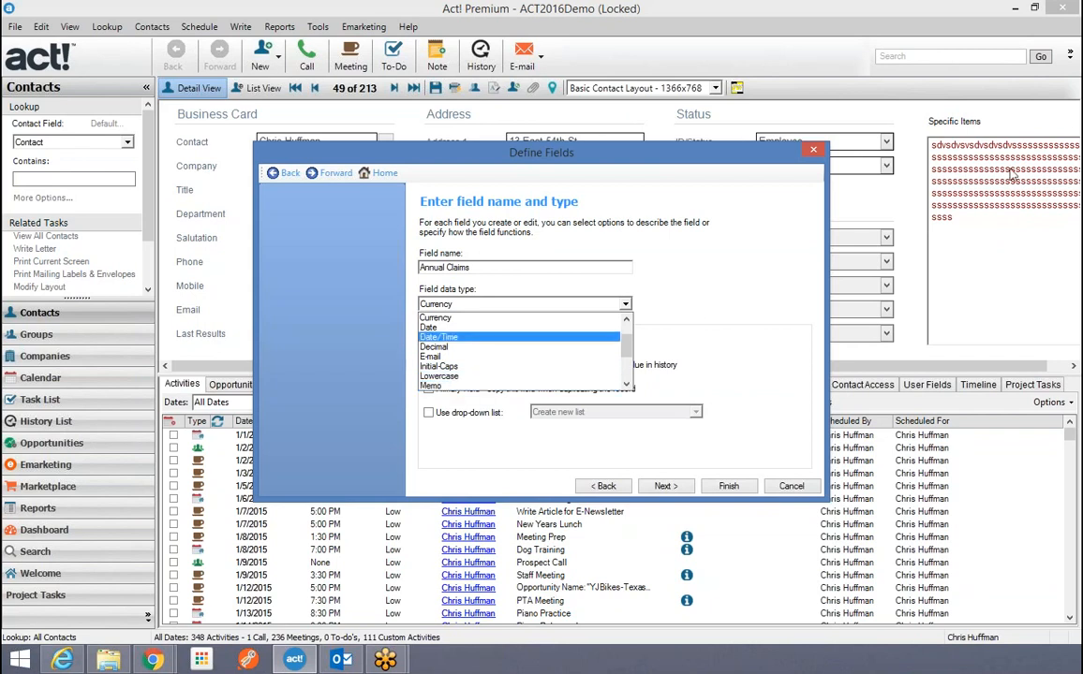
click(627, 385)
click(626, 385)
click(627, 385)
click(626, 385)
click(627, 385)
click(627, 385)
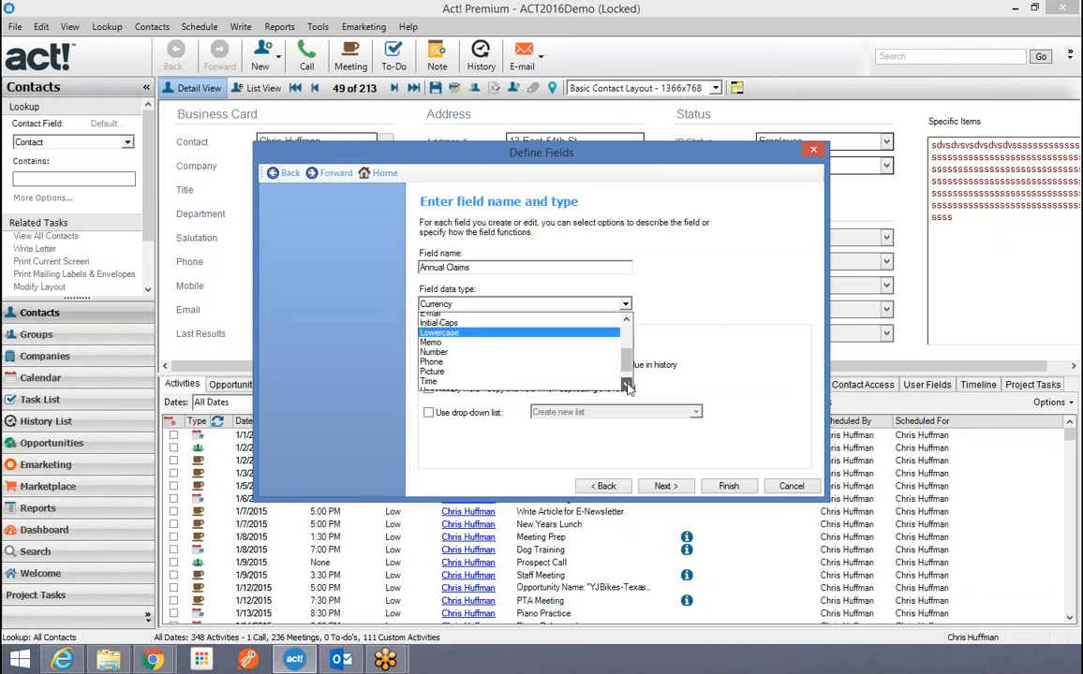
click(476, 336)
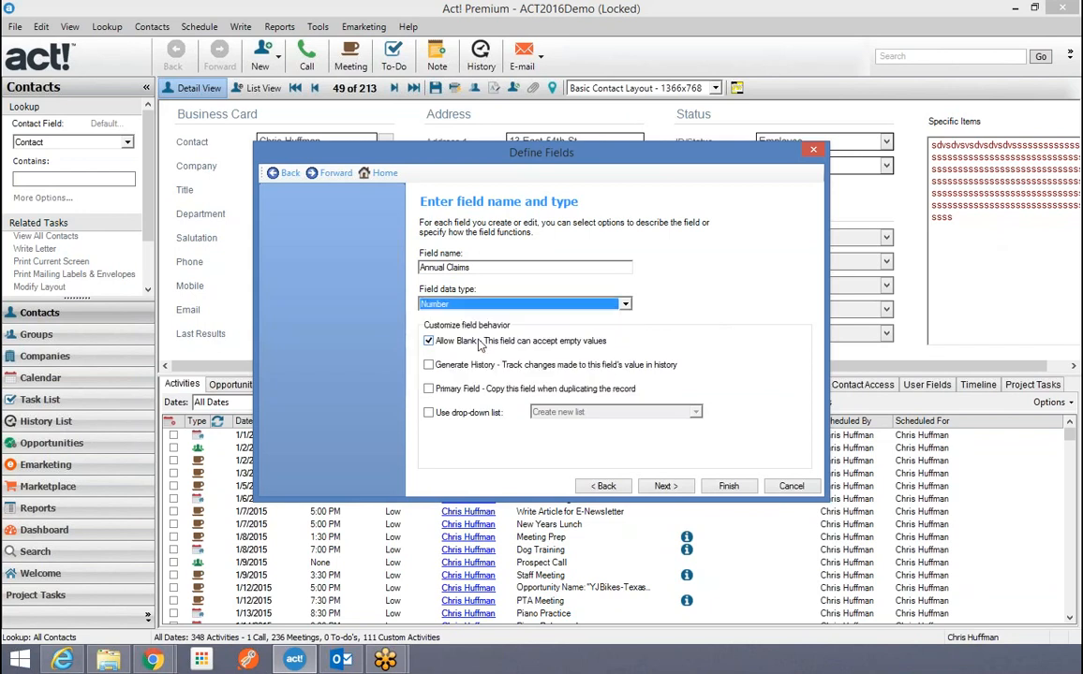
Review the available data types for the Annual Claims field and keep Number selected.
click(624, 304)
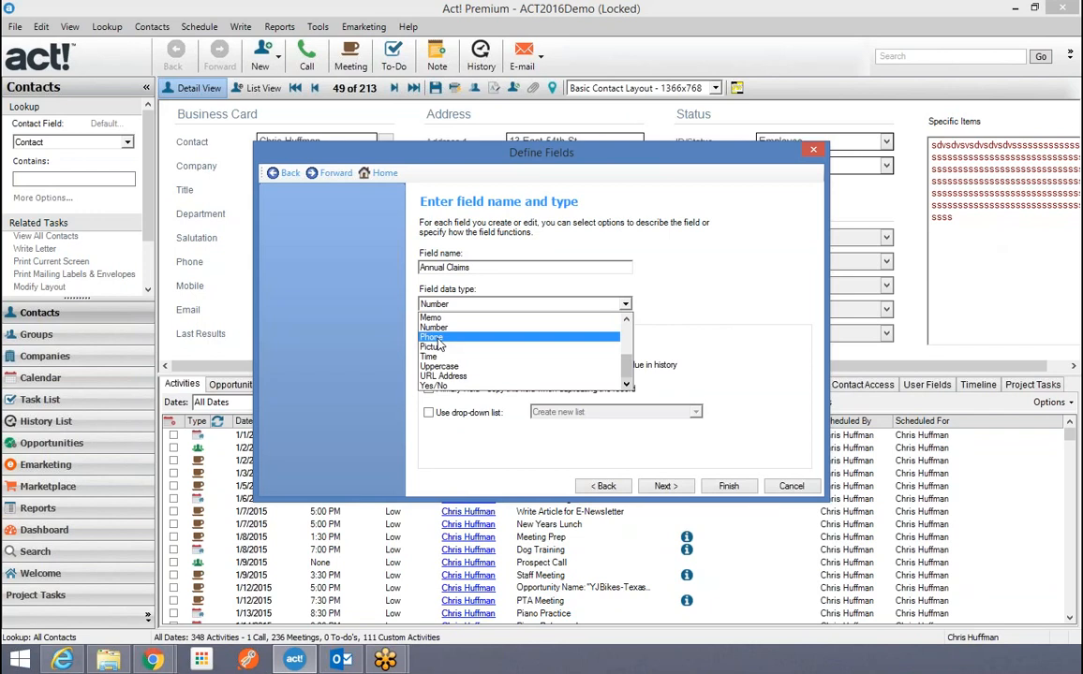
scroll(422, 349, up, 2)
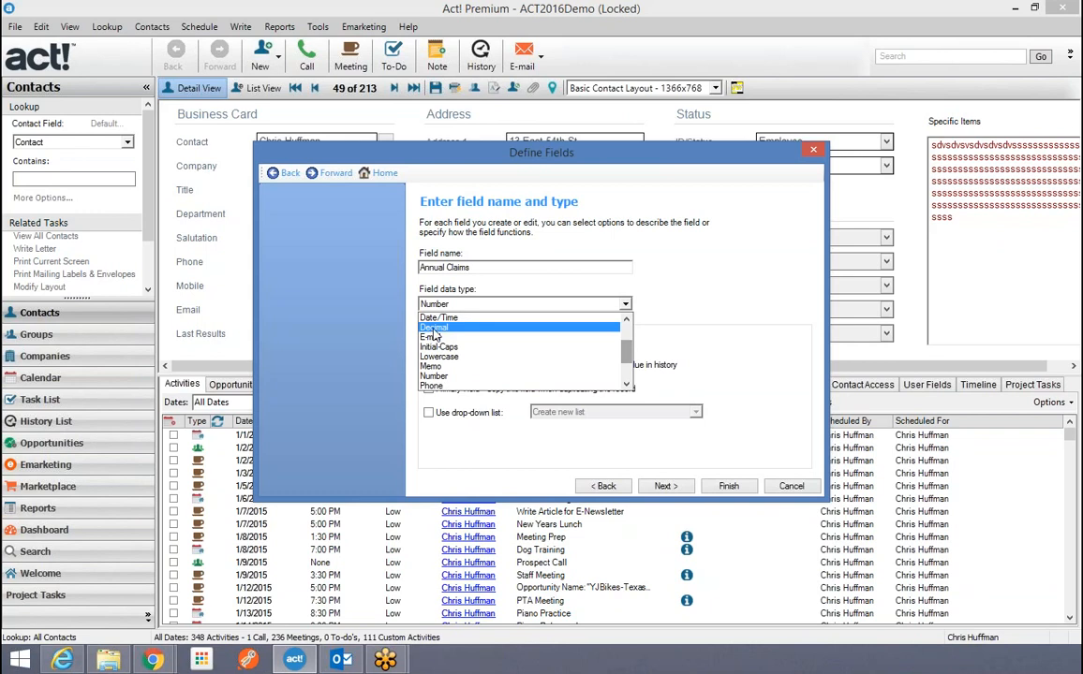
click(627, 385)
click(626, 385)
click(627, 385)
click(626, 386)
click(627, 385)
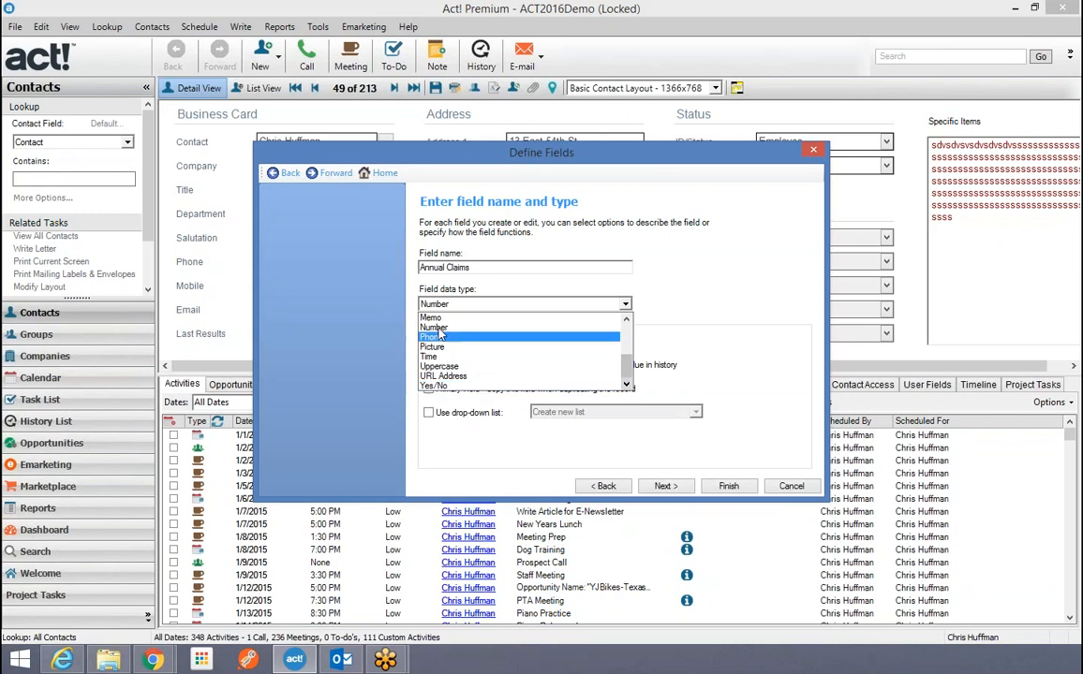
mouse_move(626, 369)
mouse_down()
mouse_move(627, 339)
mouse_move(626, 379)
mouse_up()
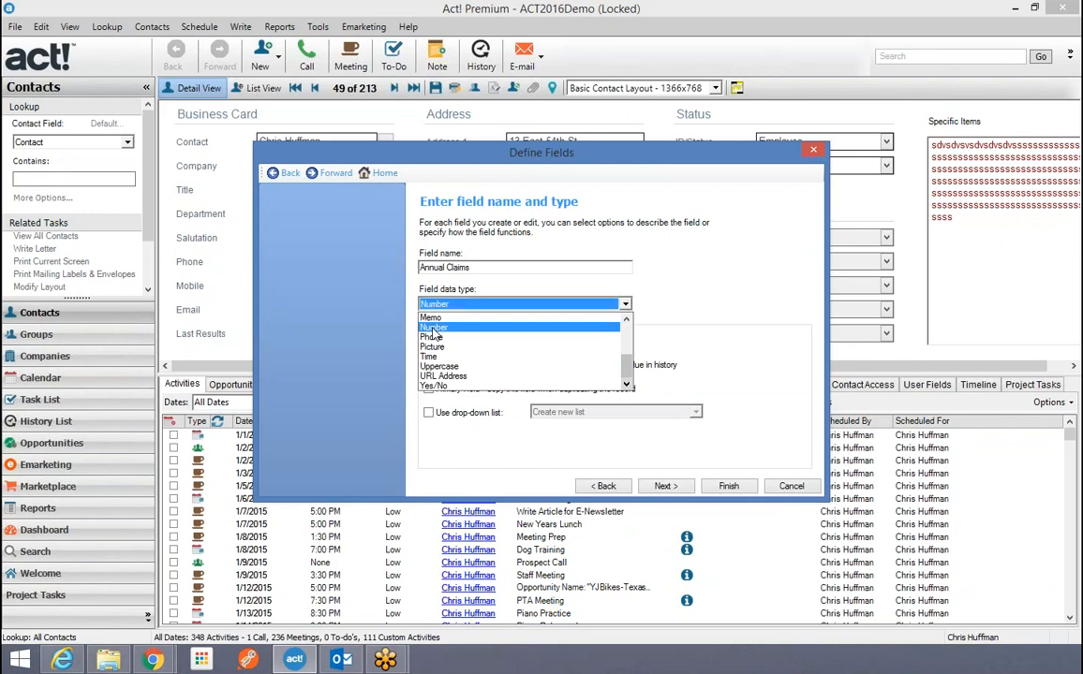
click(432, 328)
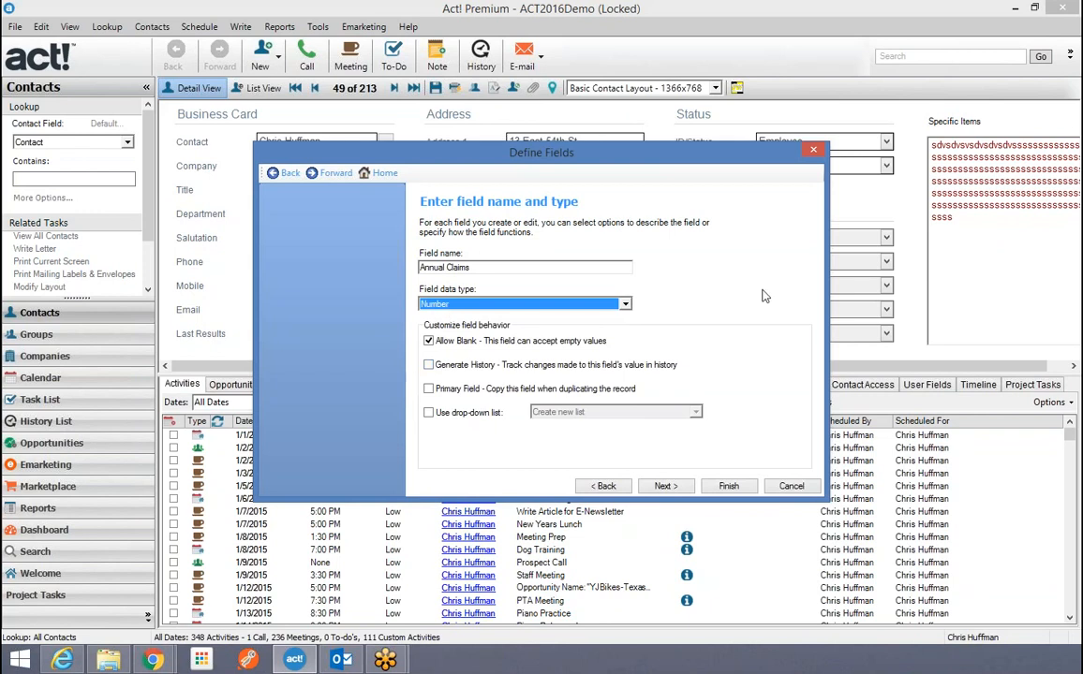
Continue to the field behavior settings and set the default value of Annual Claims to 0.
click(430, 341)
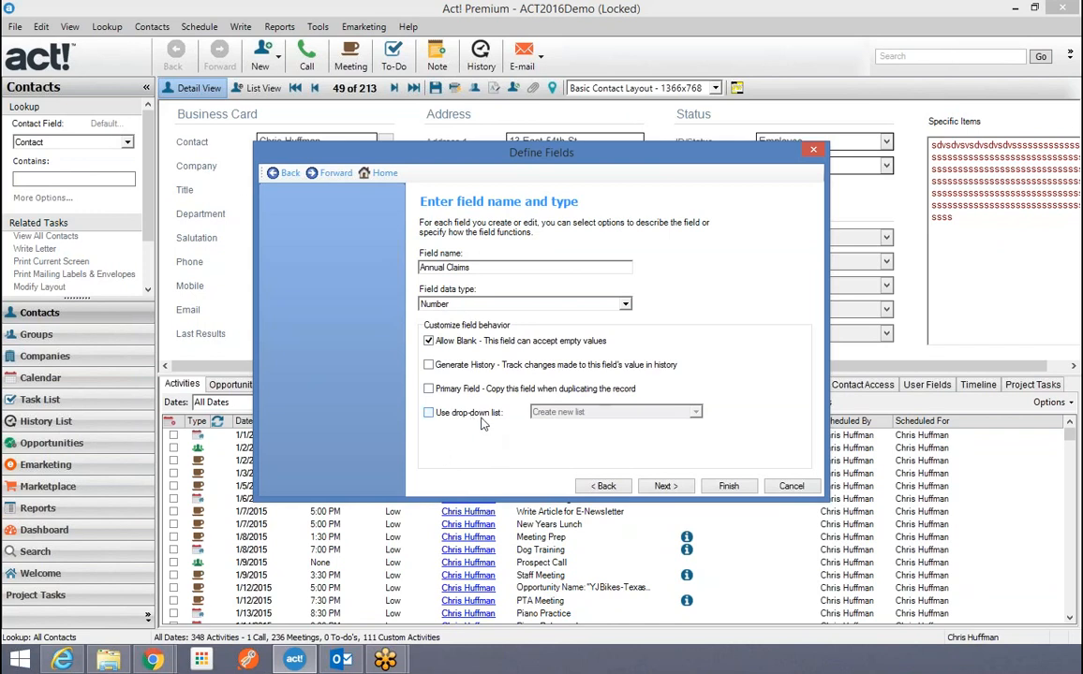
click(664, 486)
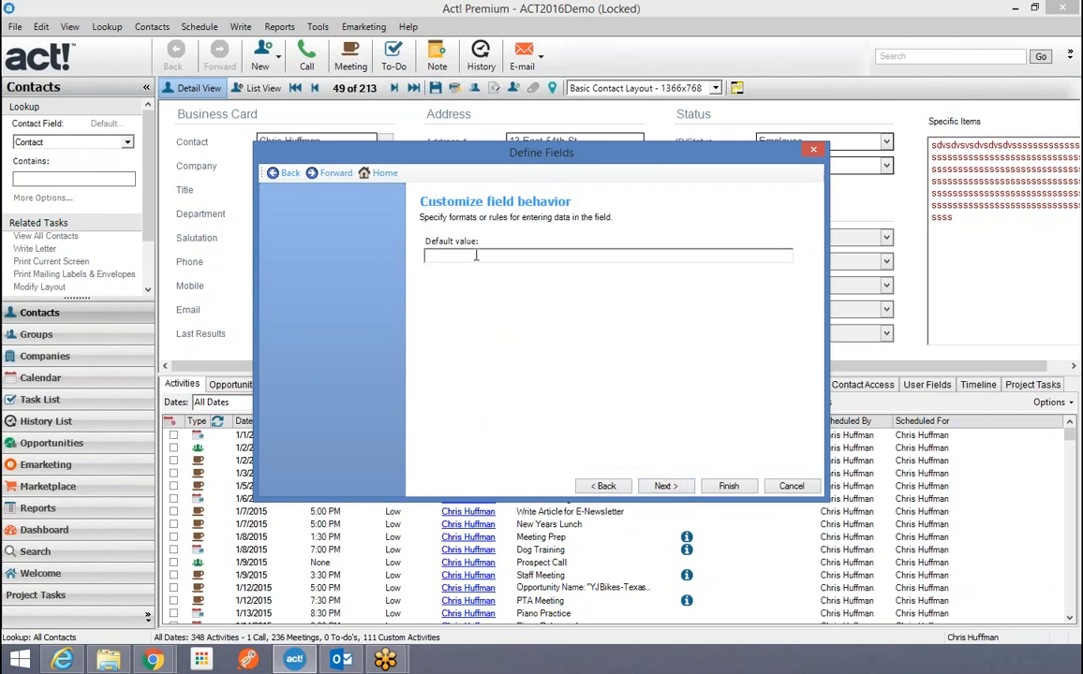
text(1000)
double_click(423, 256)
text(0)
Recheck the field's name and type settings and finish creating it with all field triggers left at None.
click(605, 486)
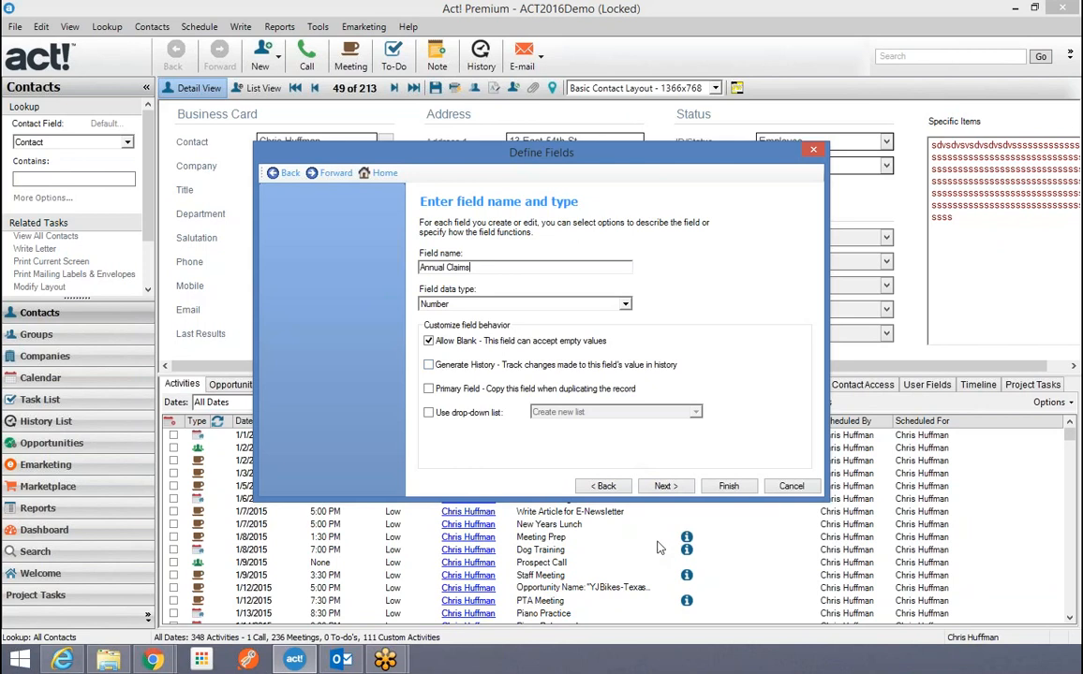
click(664, 485)
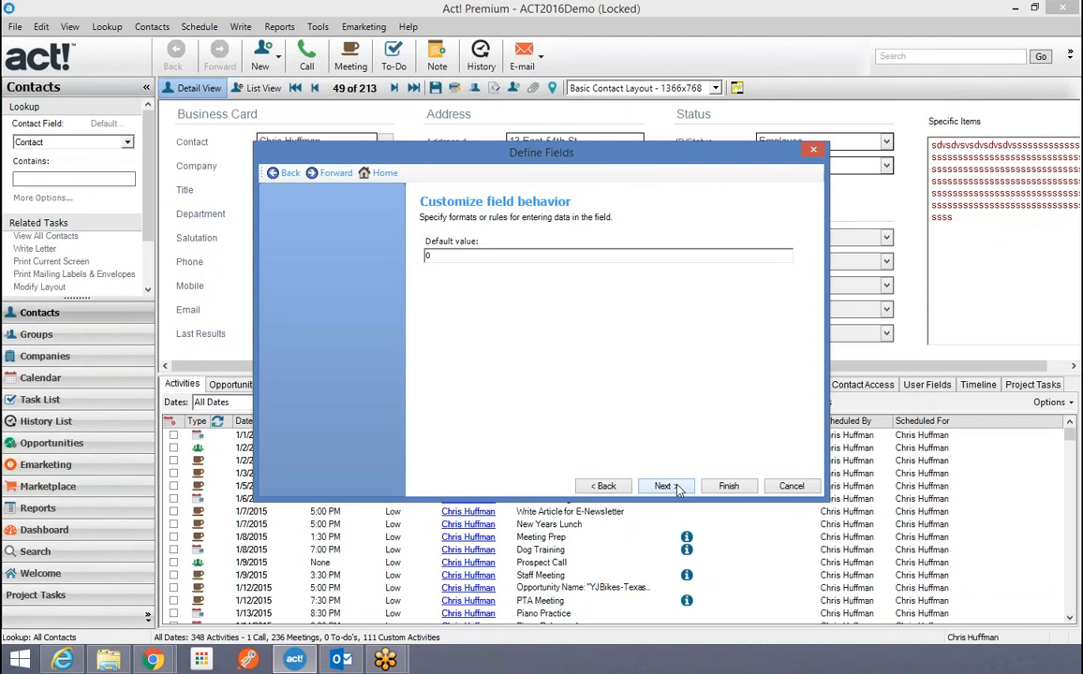
click(676, 489)
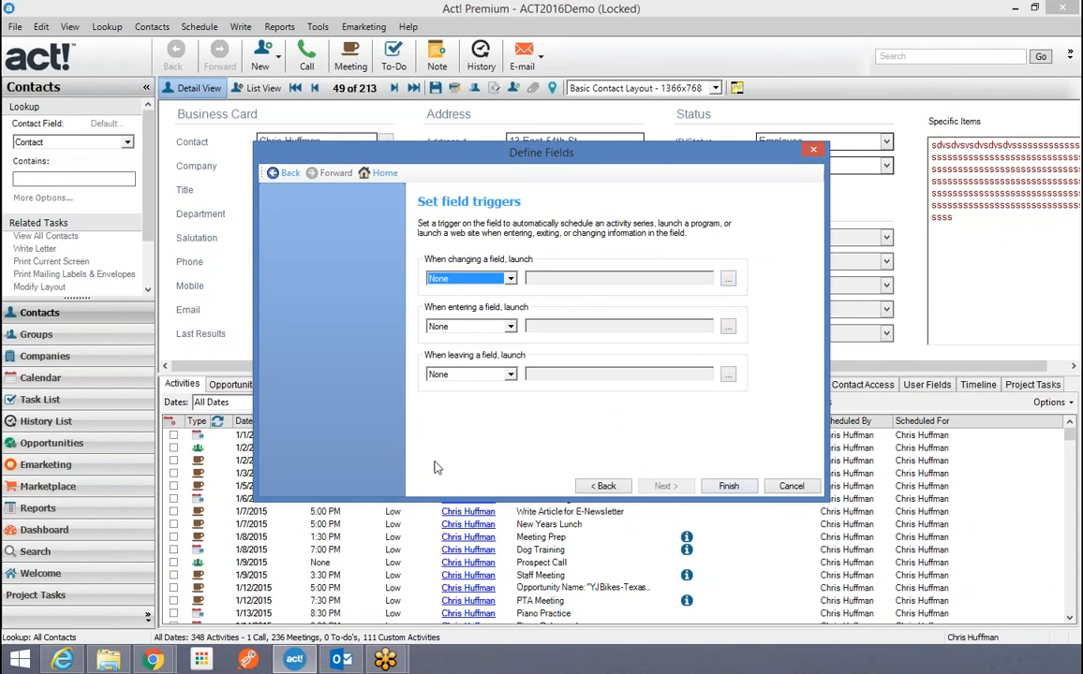
click(731, 487)
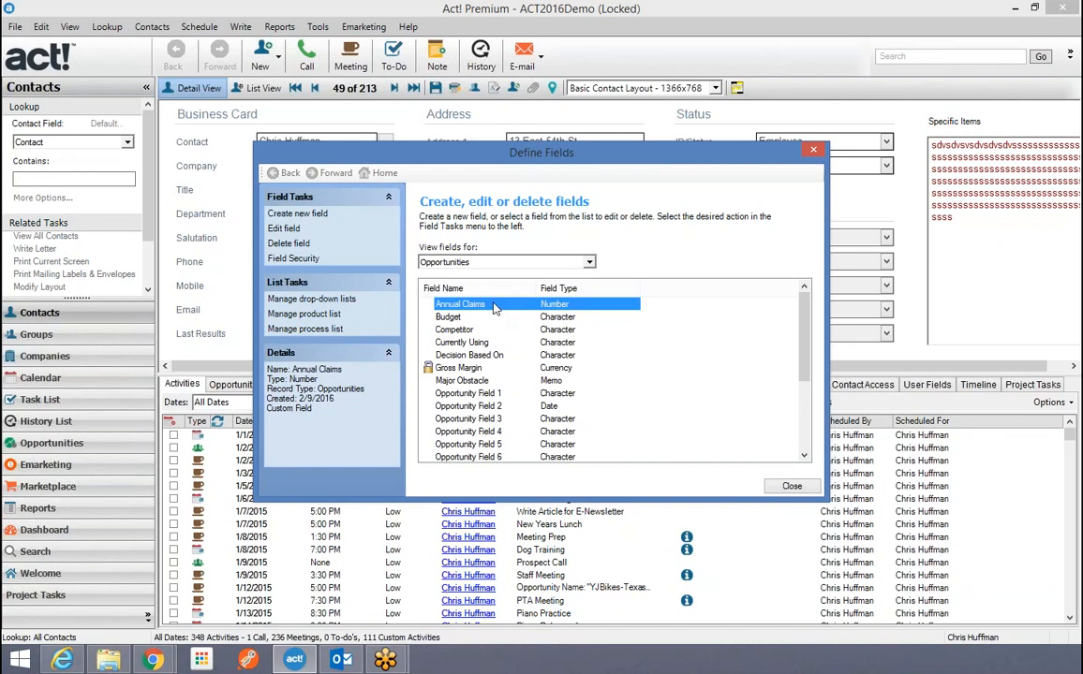
Review the field security of Annual Claims, including the access levels available for individual users, and return to the field list without changes.
click(288, 259)
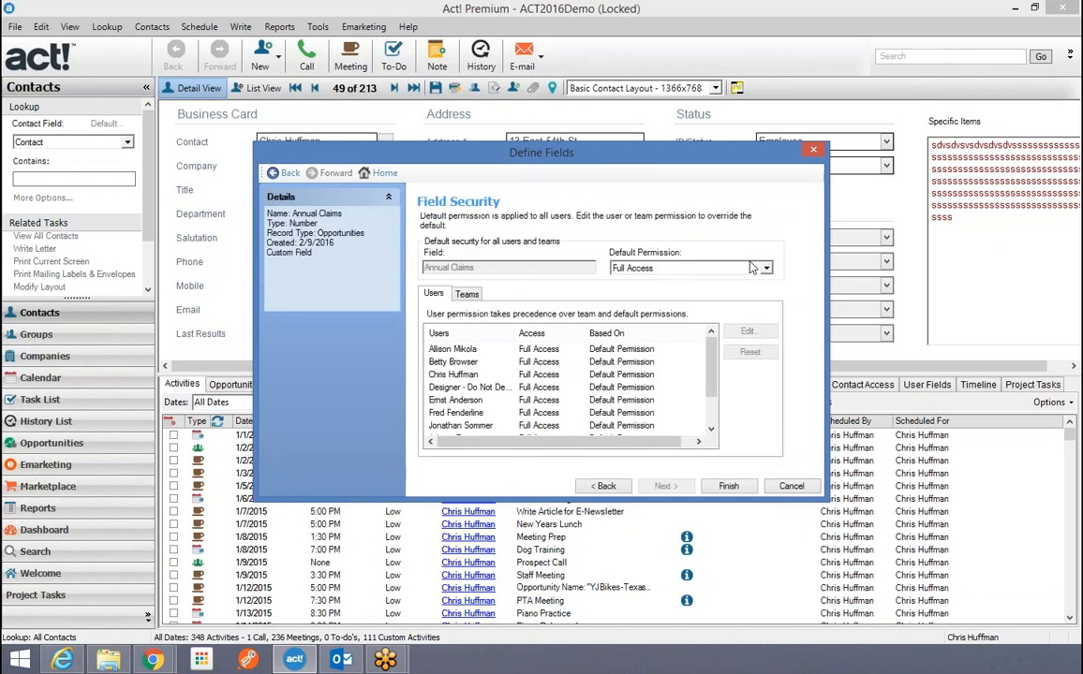
click(442, 349)
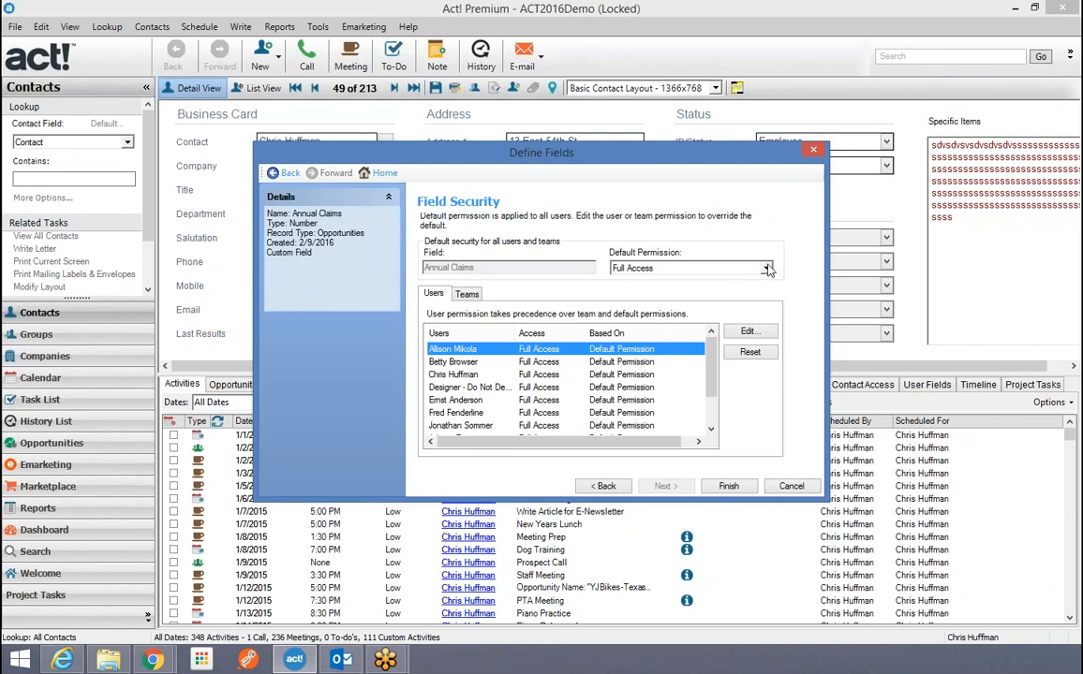
click(749, 330)
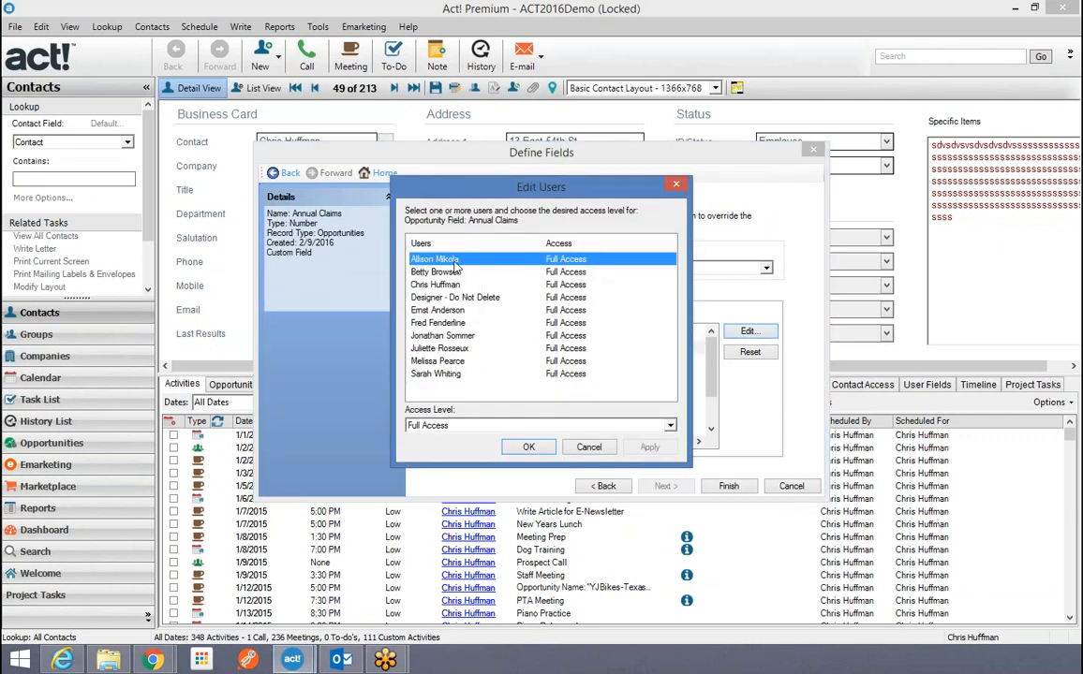
click(670, 425)
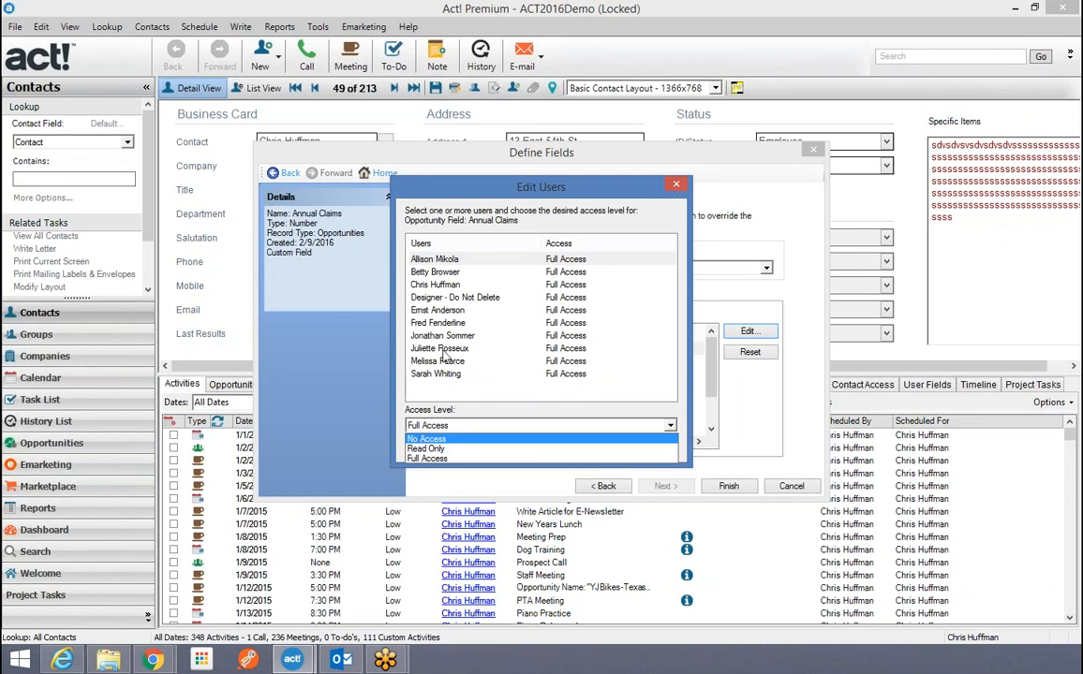
click(676, 186)
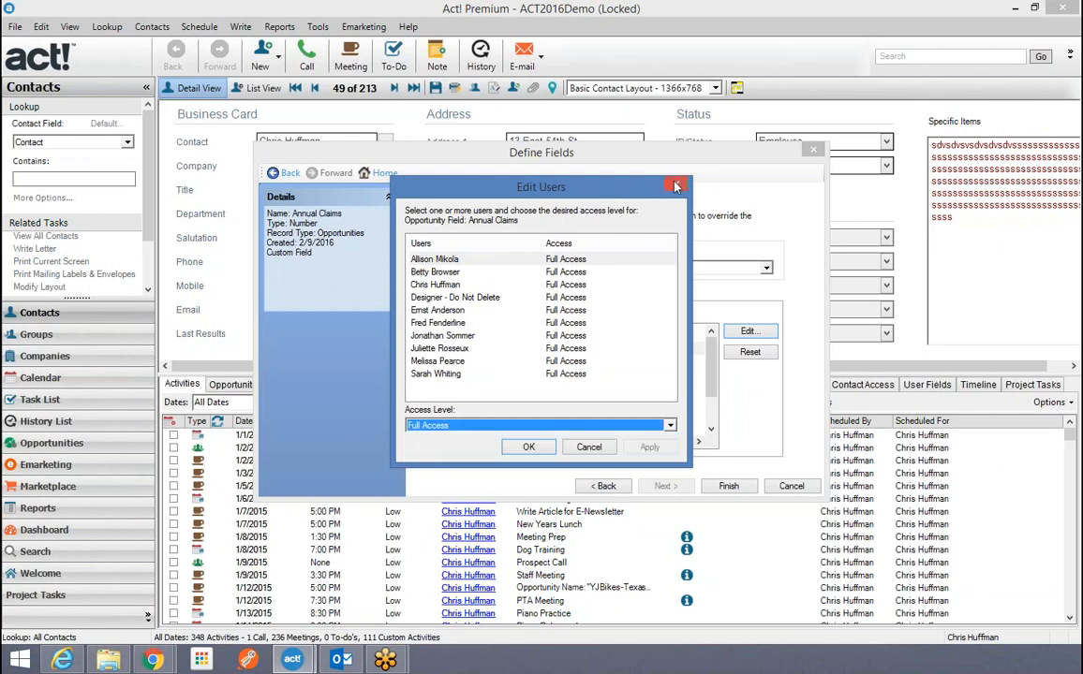
click(589, 447)
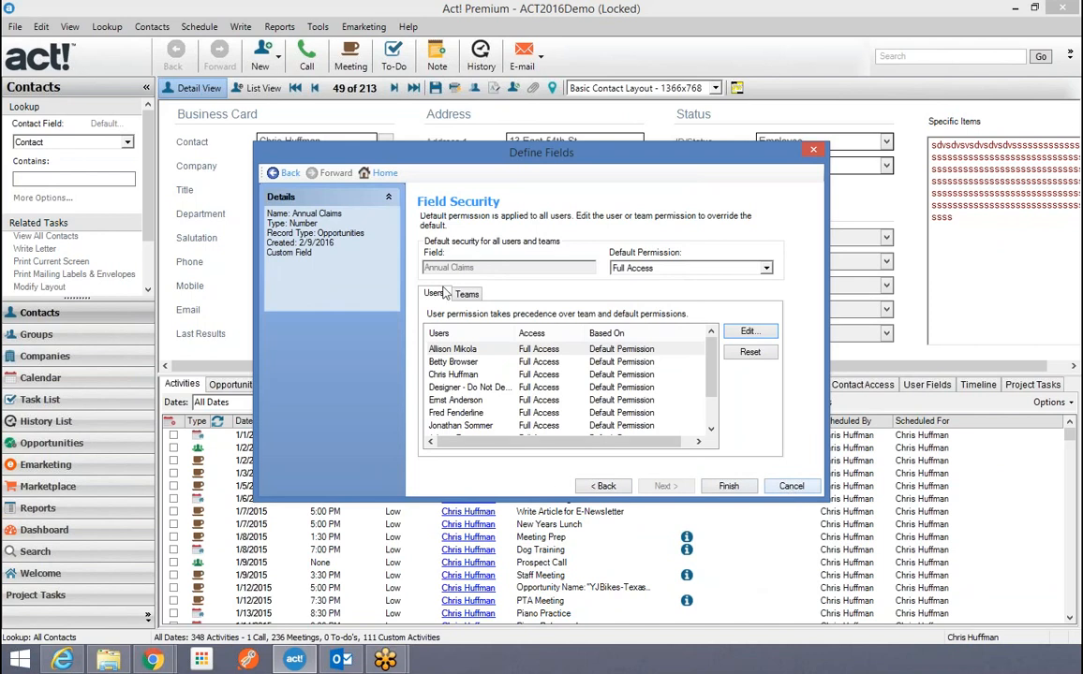
click(604, 487)
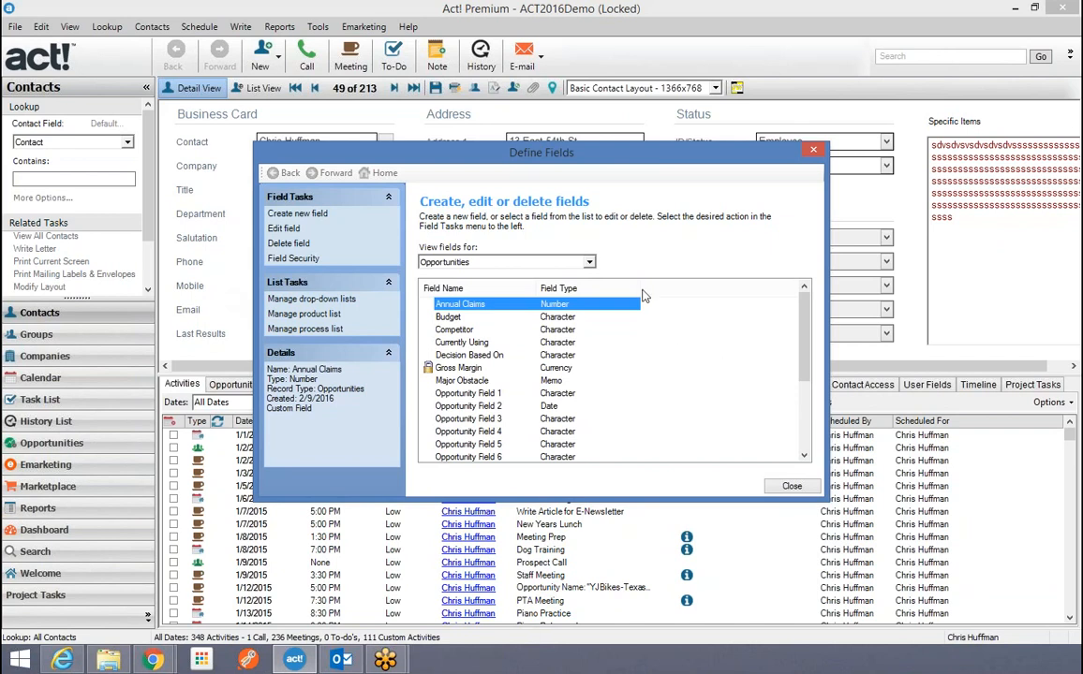
Start a new opportunity field named Pain Identified and set its data type to Yes/No.
click(297, 214)
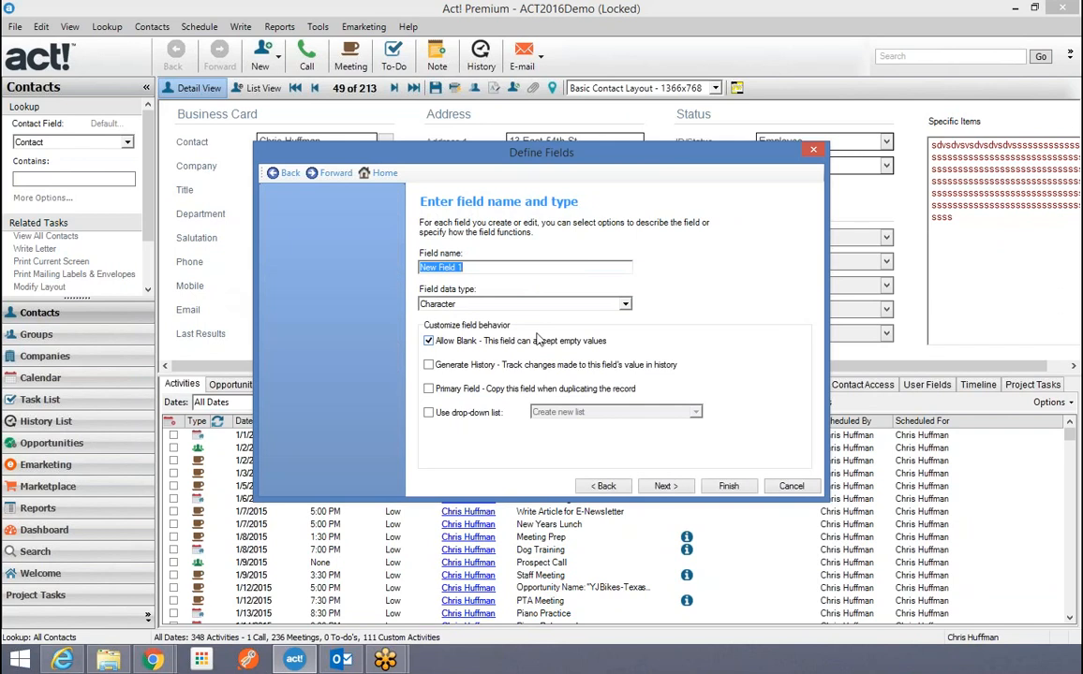
text(Pain Identified)
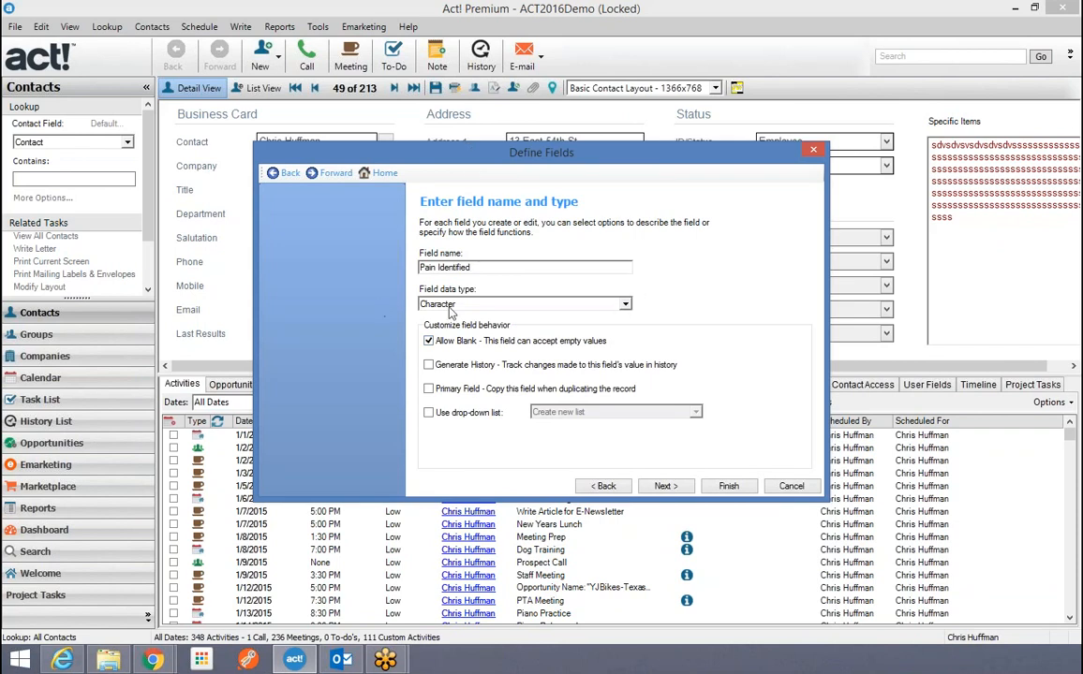
click(625, 305)
drag(626, 344, 627, 372)
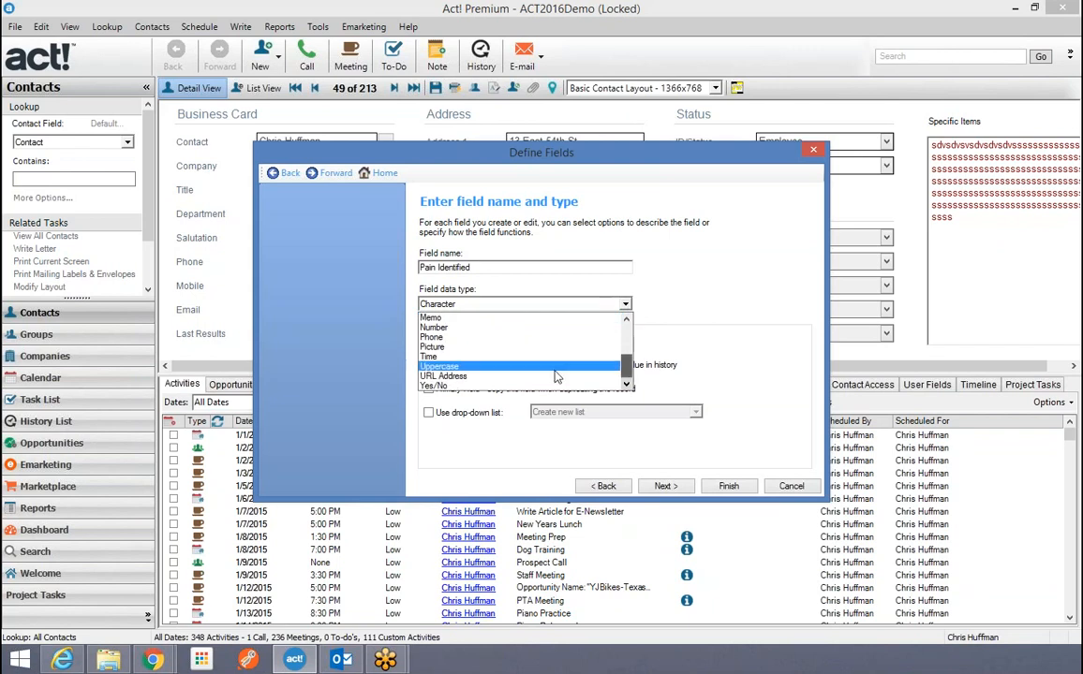
click(473, 385)
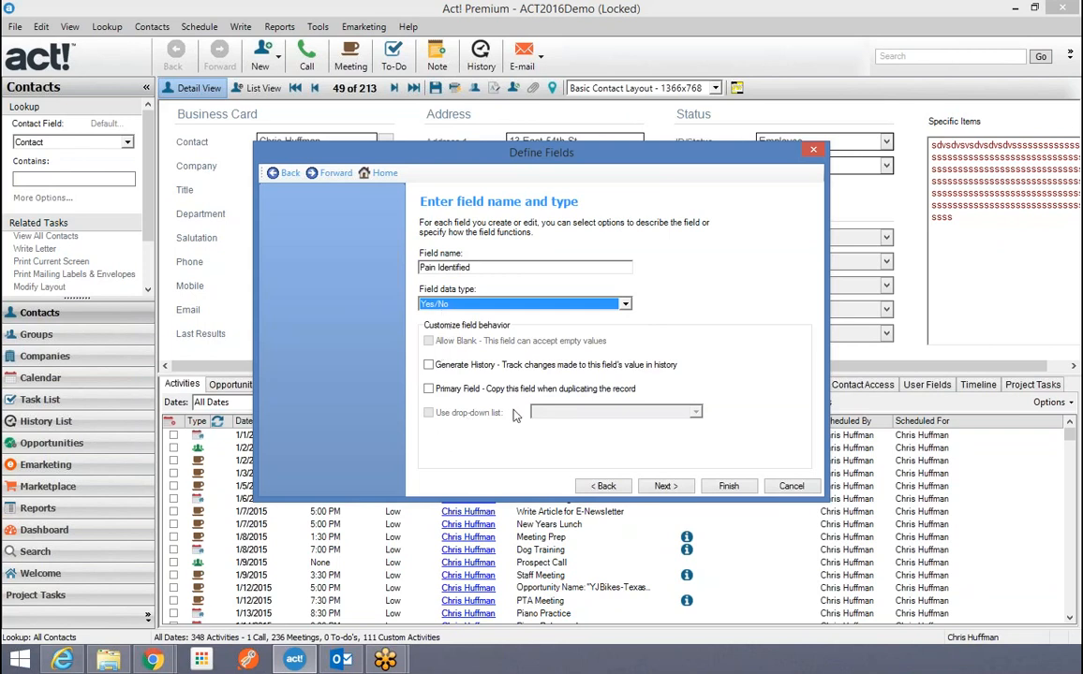
Finish creating Pain Identified with default value No and all triggers at None, and check its entry in the opportunity field list.
click(665, 487)
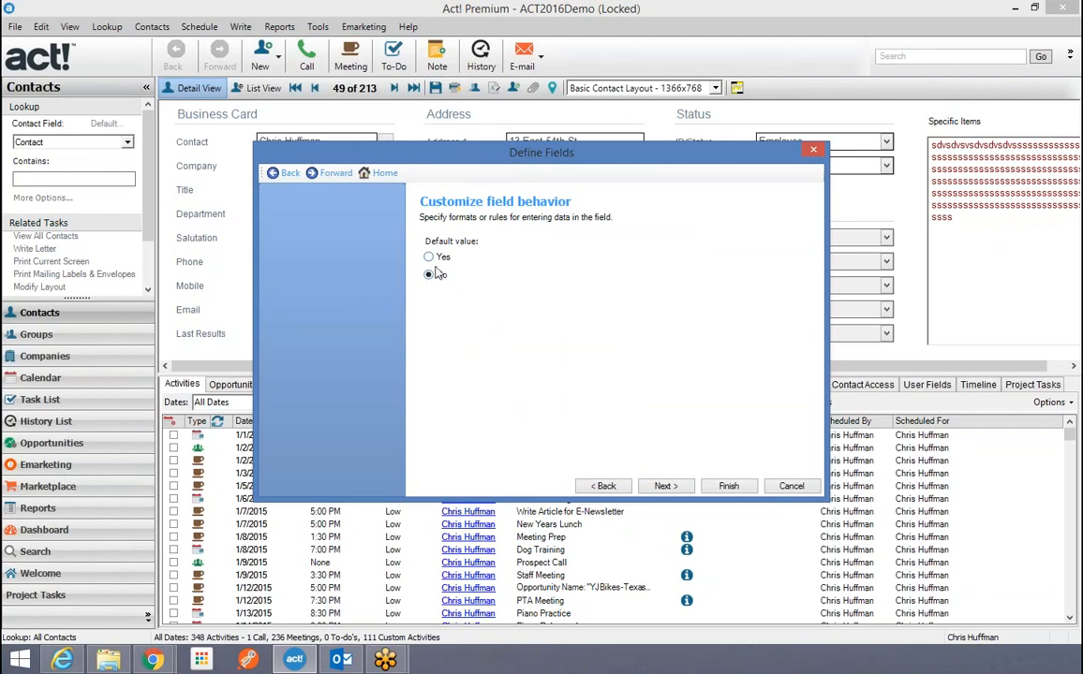
click(665, 486)
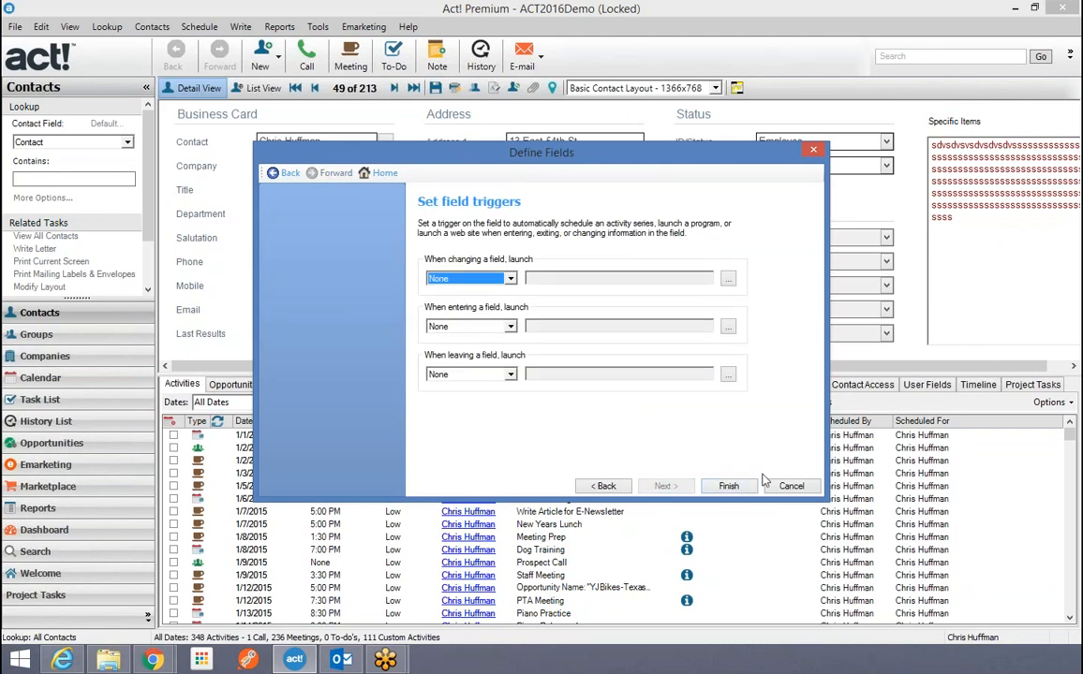
click(729, 486)
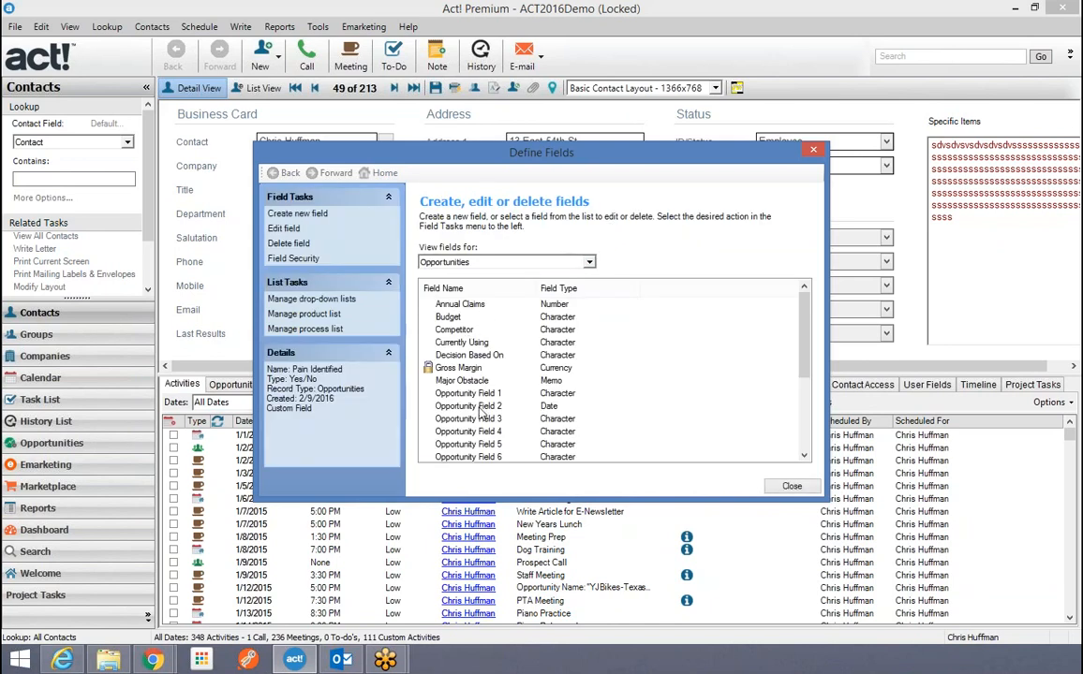
drag(805, 347, 808, 394)
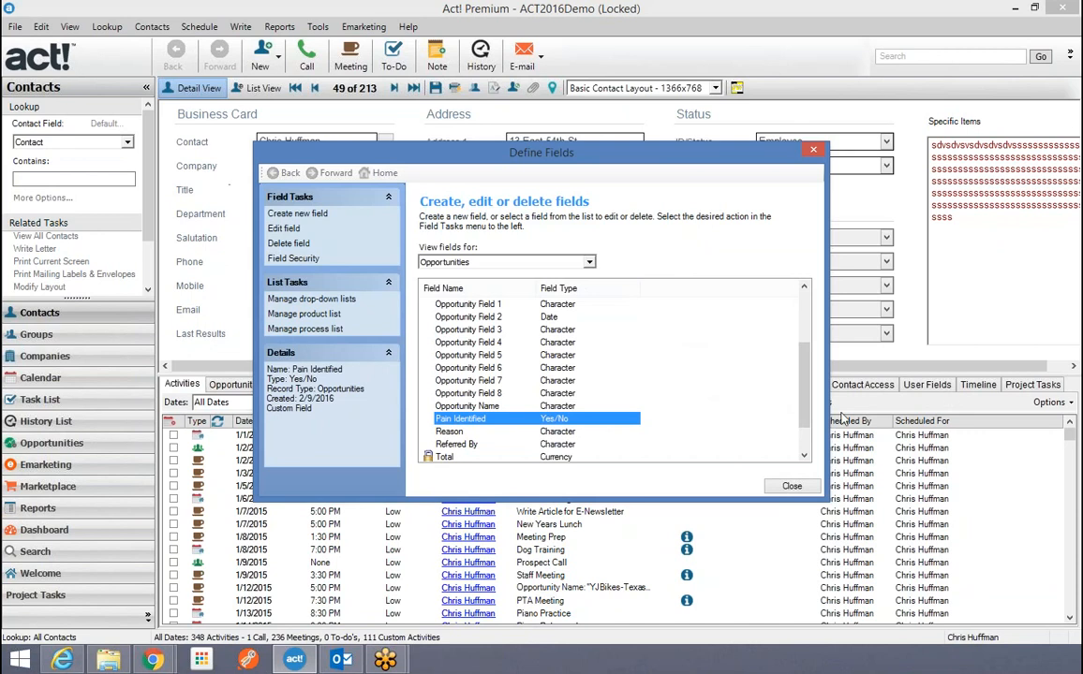
scroll(727, 356, up, 2)
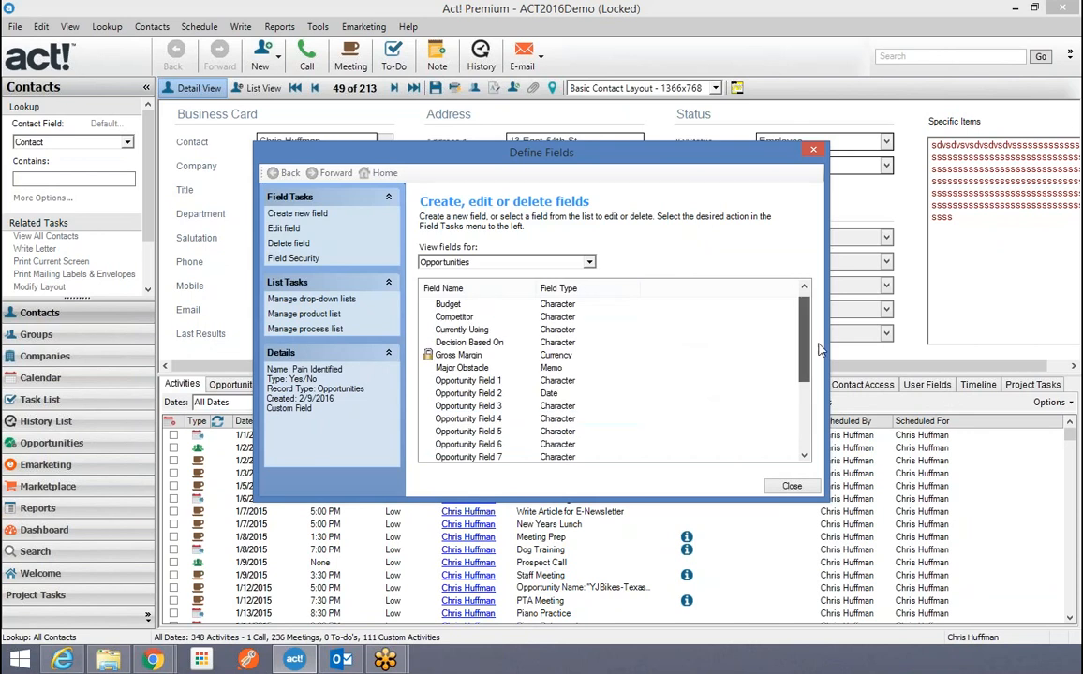
click(310, 217)
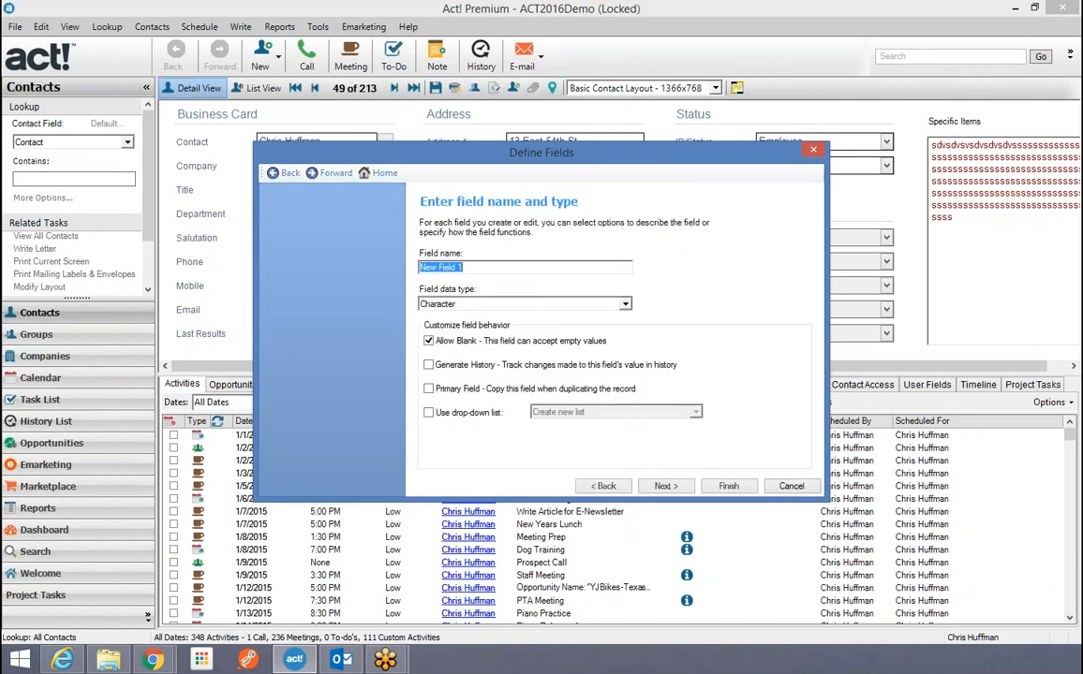
click(622, 491)
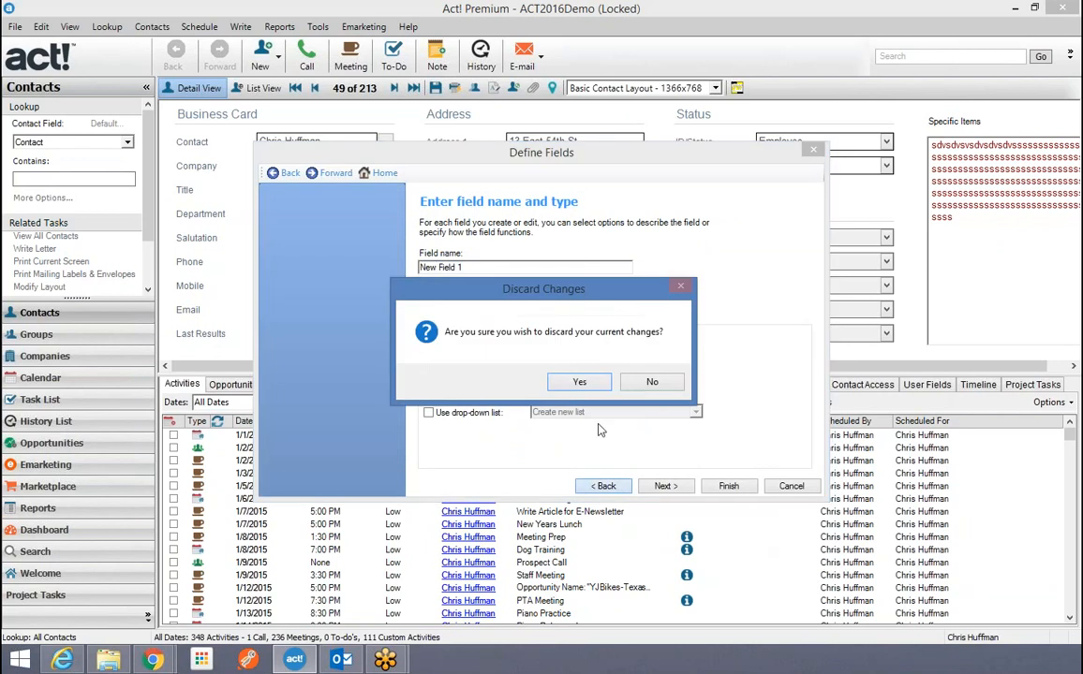
click(582, 382)
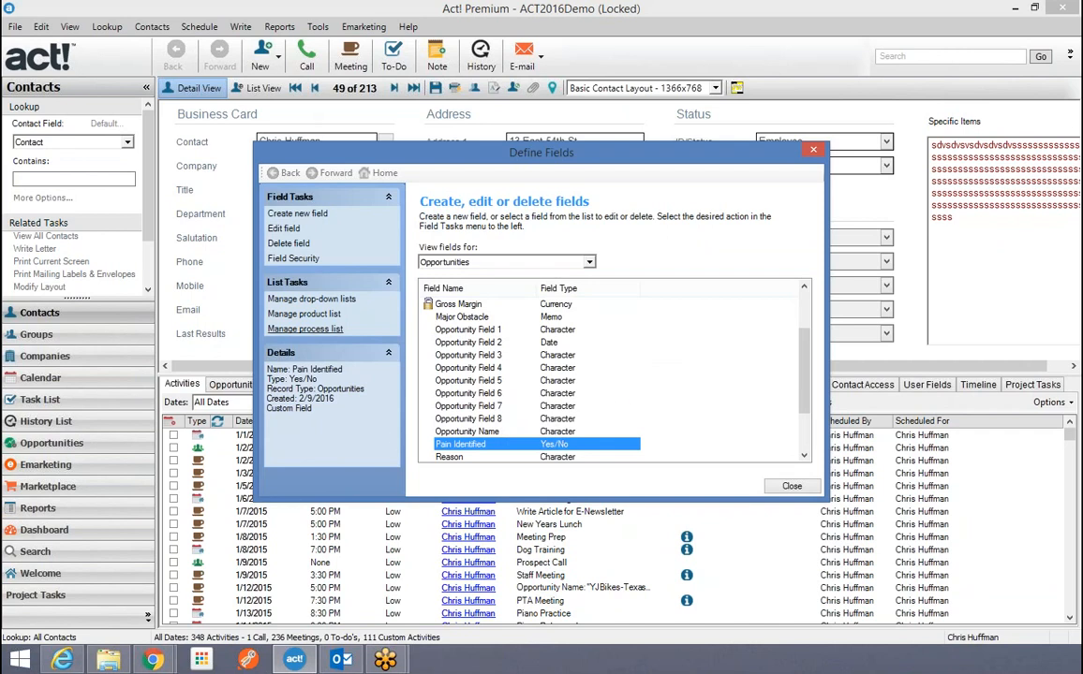
Rename Opportunity Field 1 as Is Pain Identified and turn off its drop-down list.
click(465, 334)
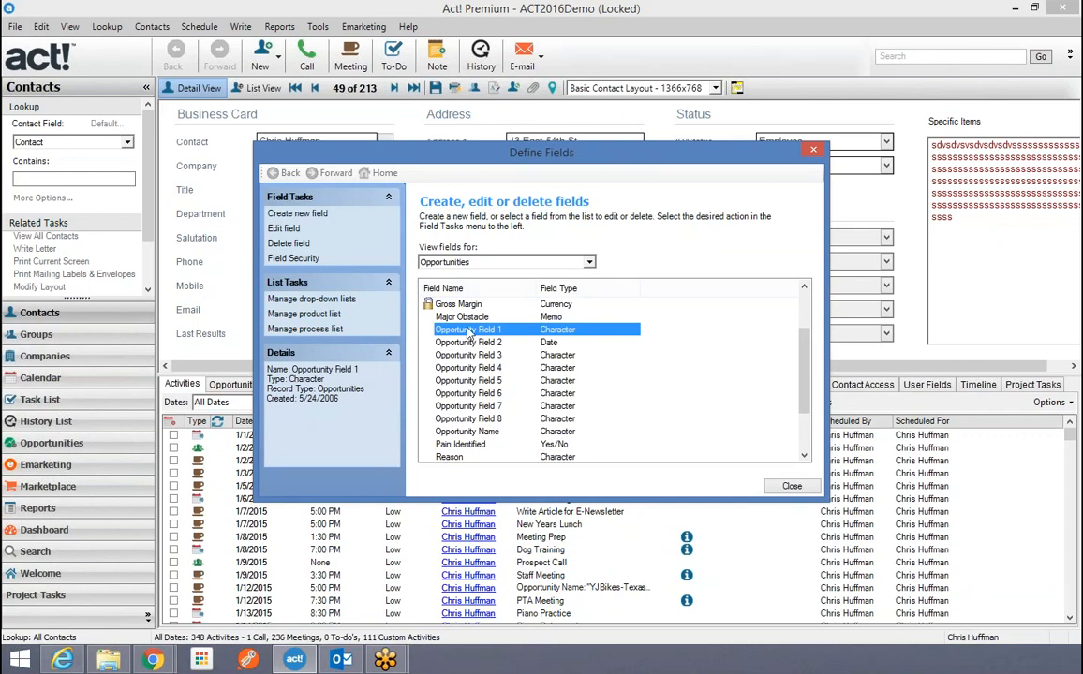
click(283, 229)
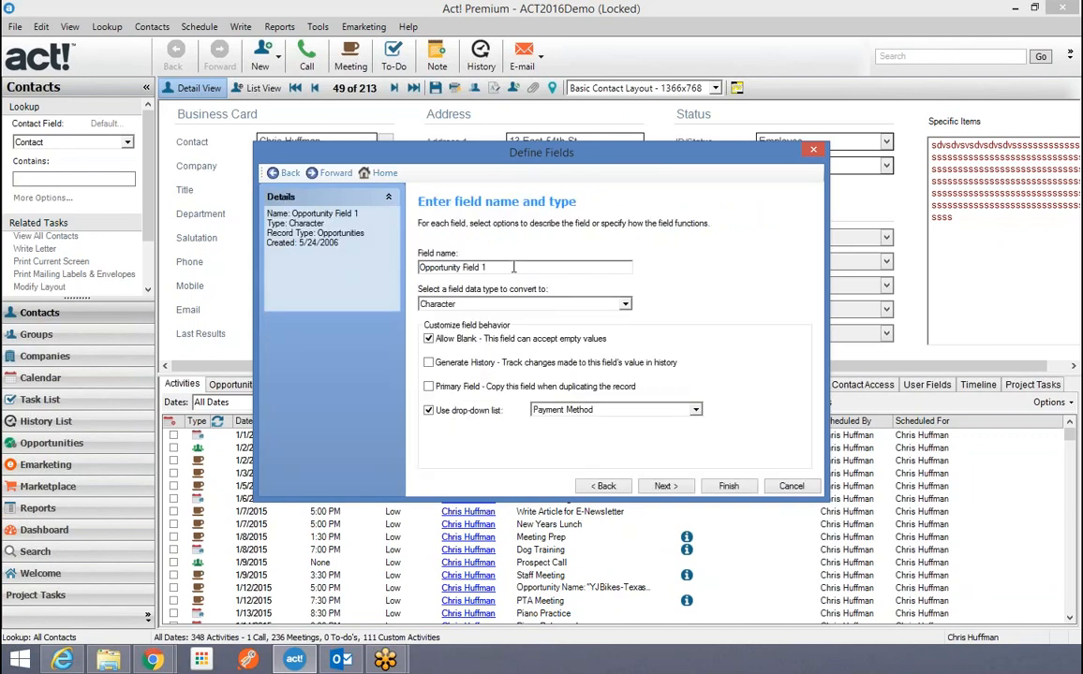
drag(515, 268, 50, 243)
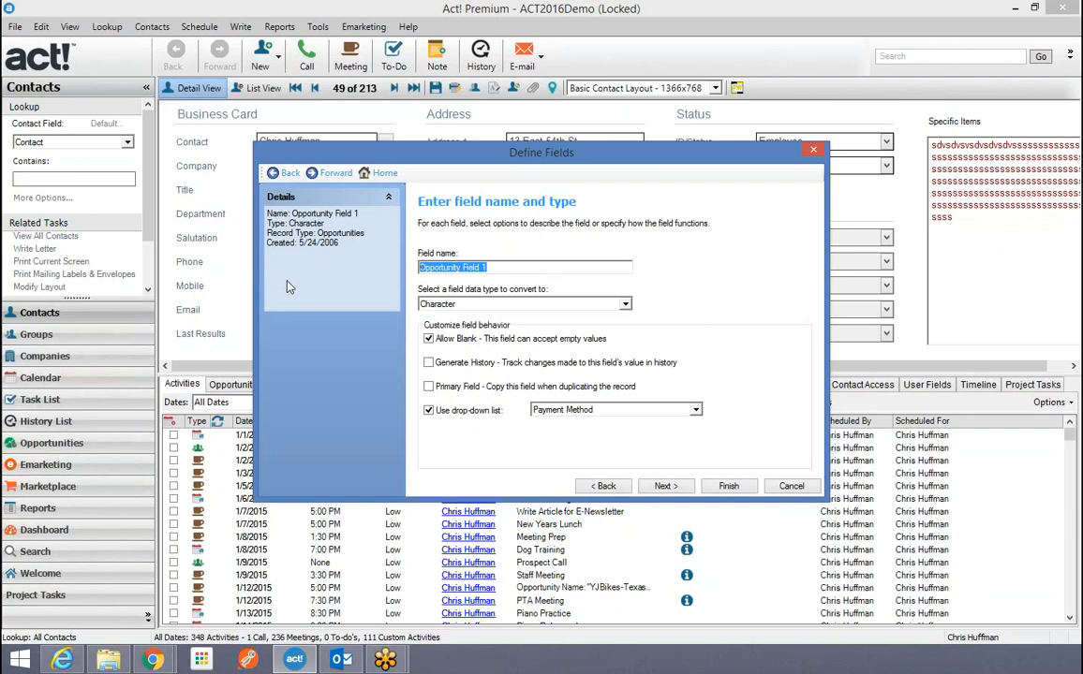
text(Is Pain)
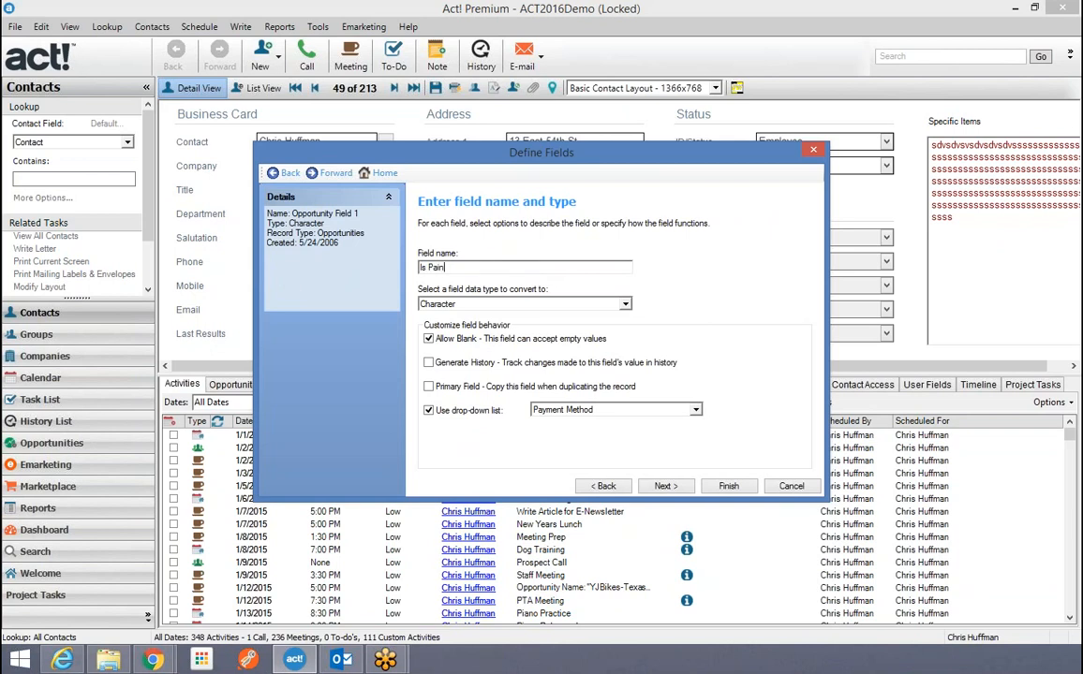
text( Identified)
click(428, 410)
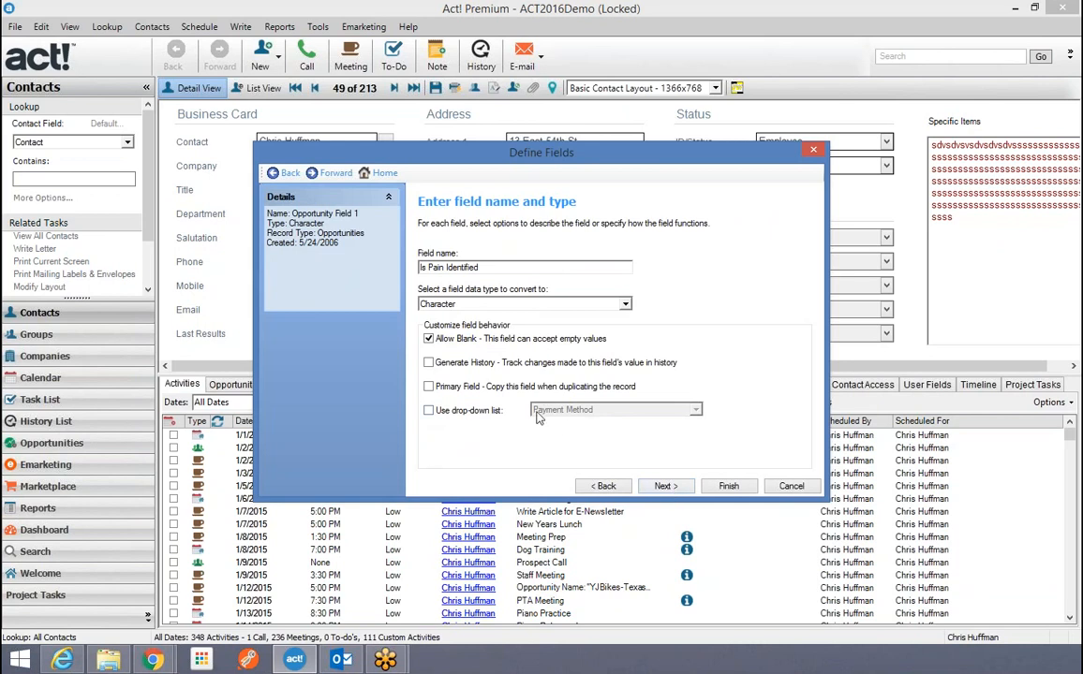
Set the field length of Is Pain Identified to 5, leave its triggers at None, and save the field, accepting the length change.
click(666, 489)
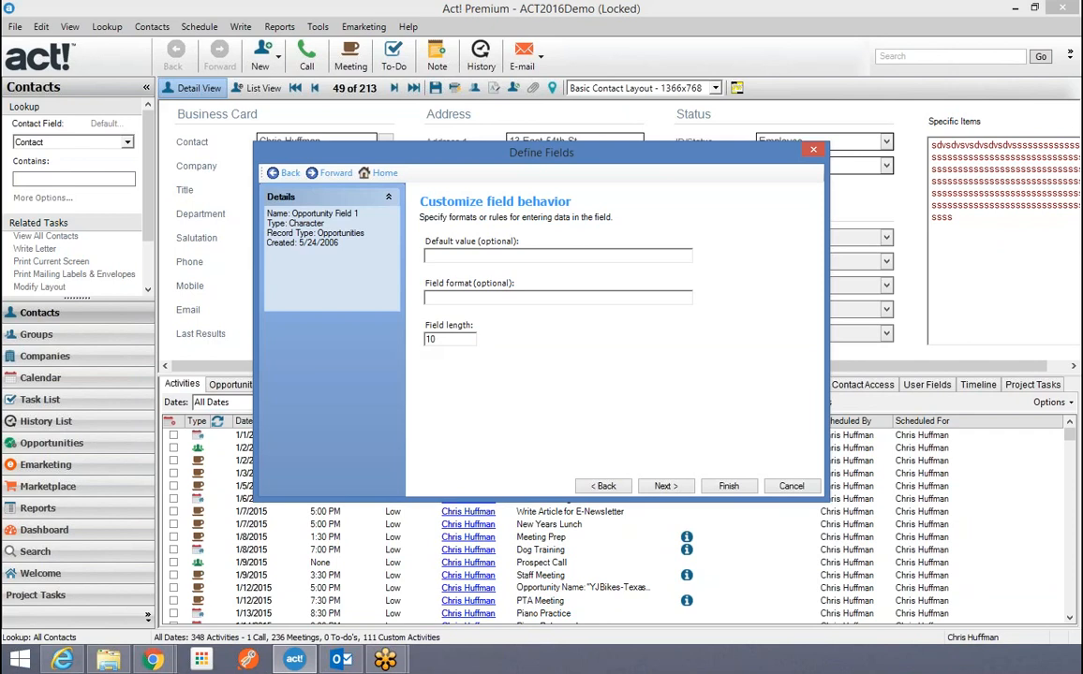
drag(438, 340, 158, 344)
text(5)
double_click(438, 340)
click(662, 486)
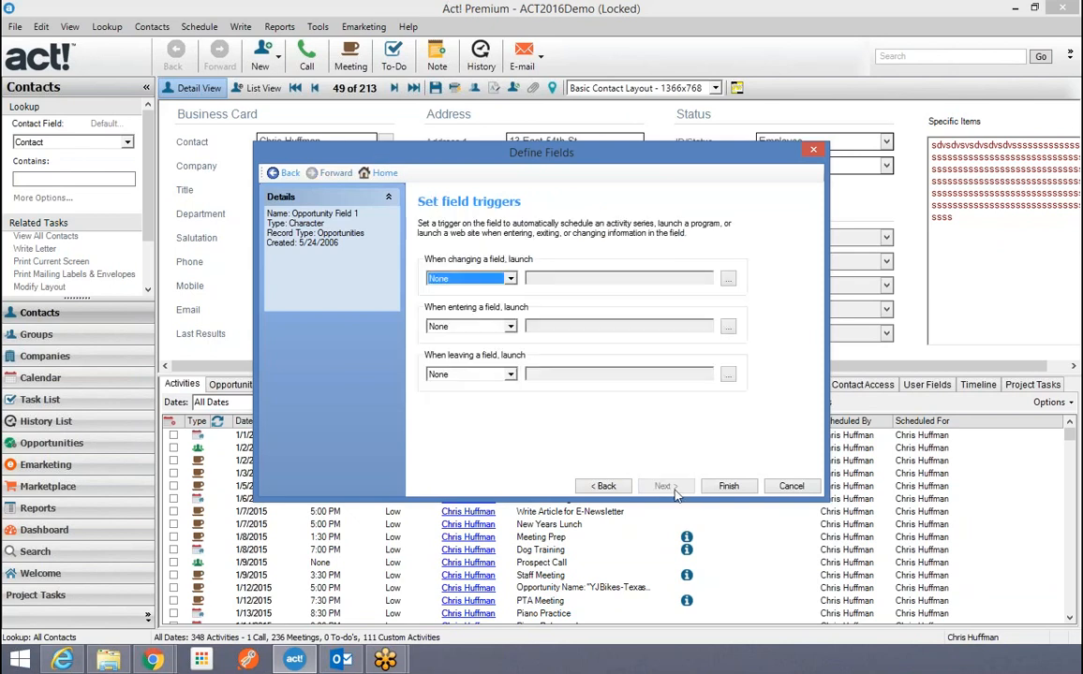
click(730, 488)
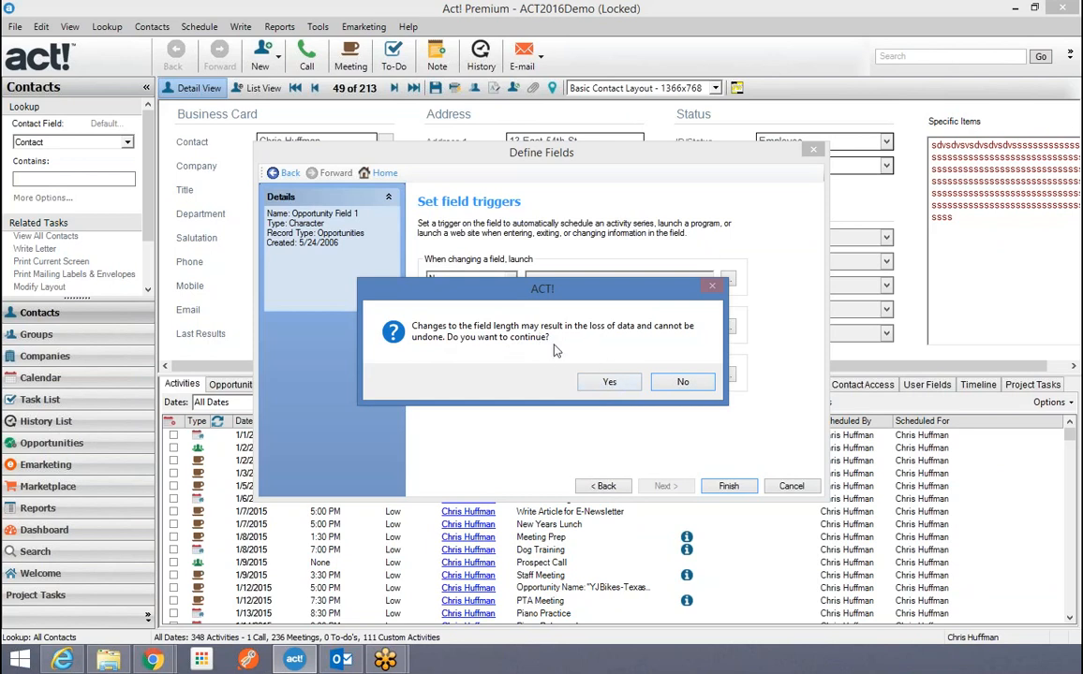
click(611, 382)
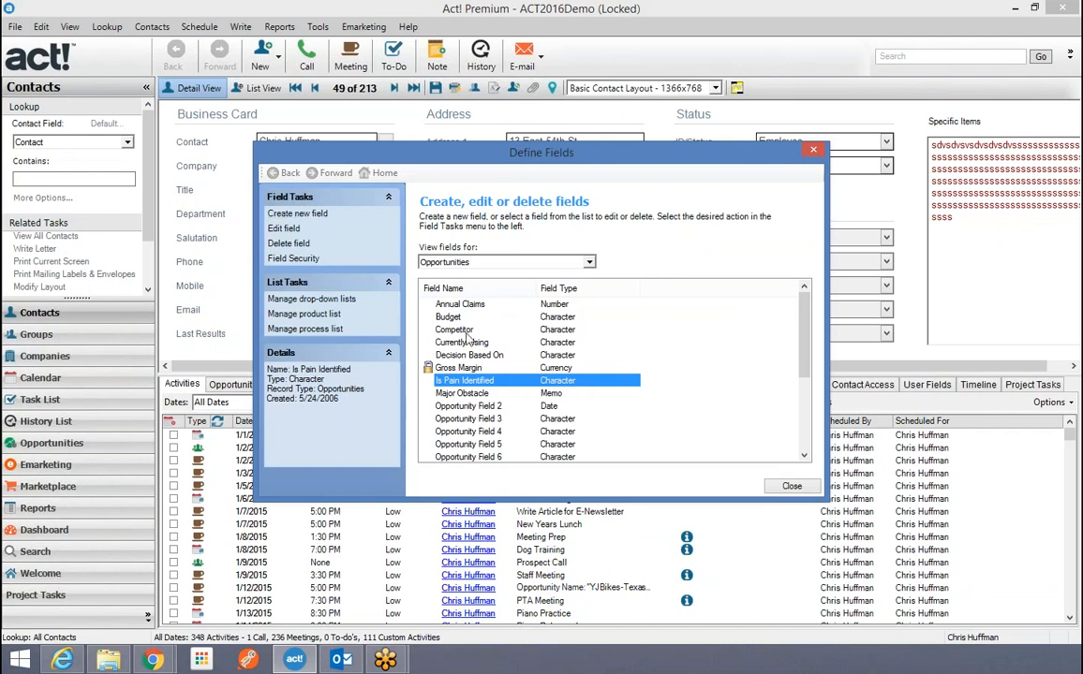
Open Opportunity Field 3 for editing and try to rename it as "What is their pain".
click(476, 420)
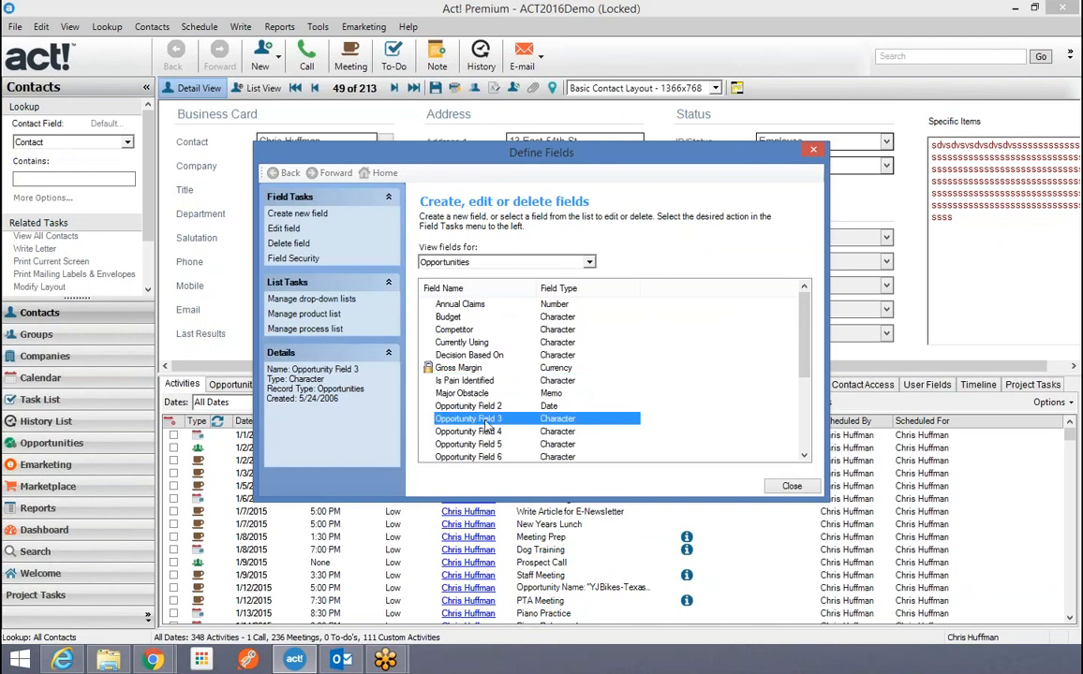
click(284, 228)
drag(575, 268, 419, 268)
text(Wh)
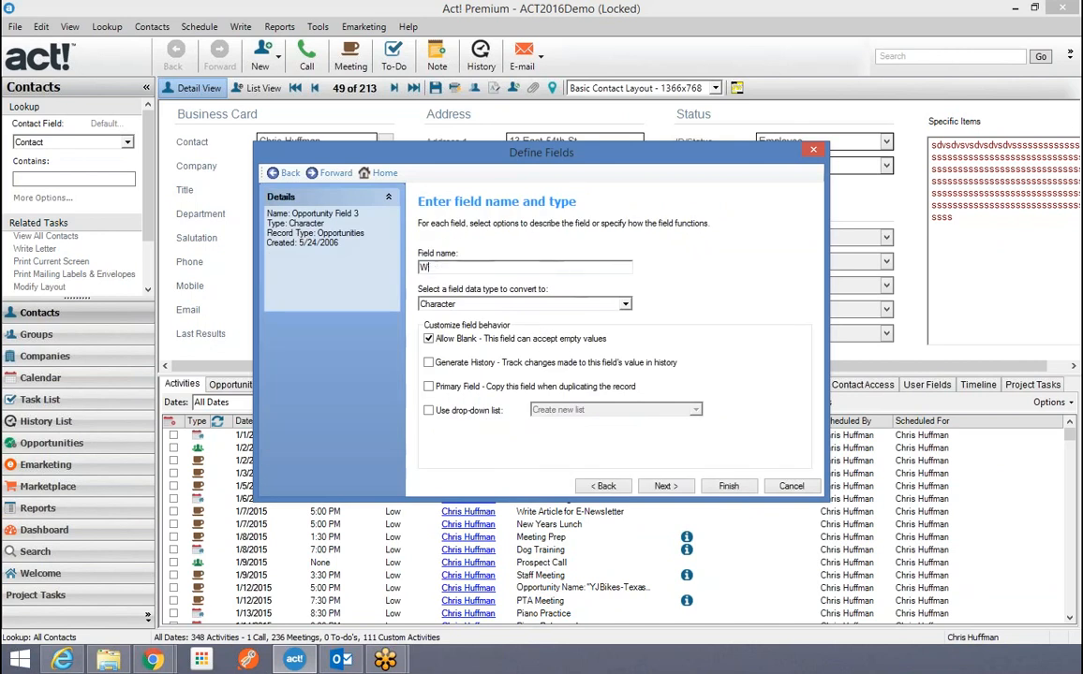
text(at is their)
text(pain)
click(665, 487)
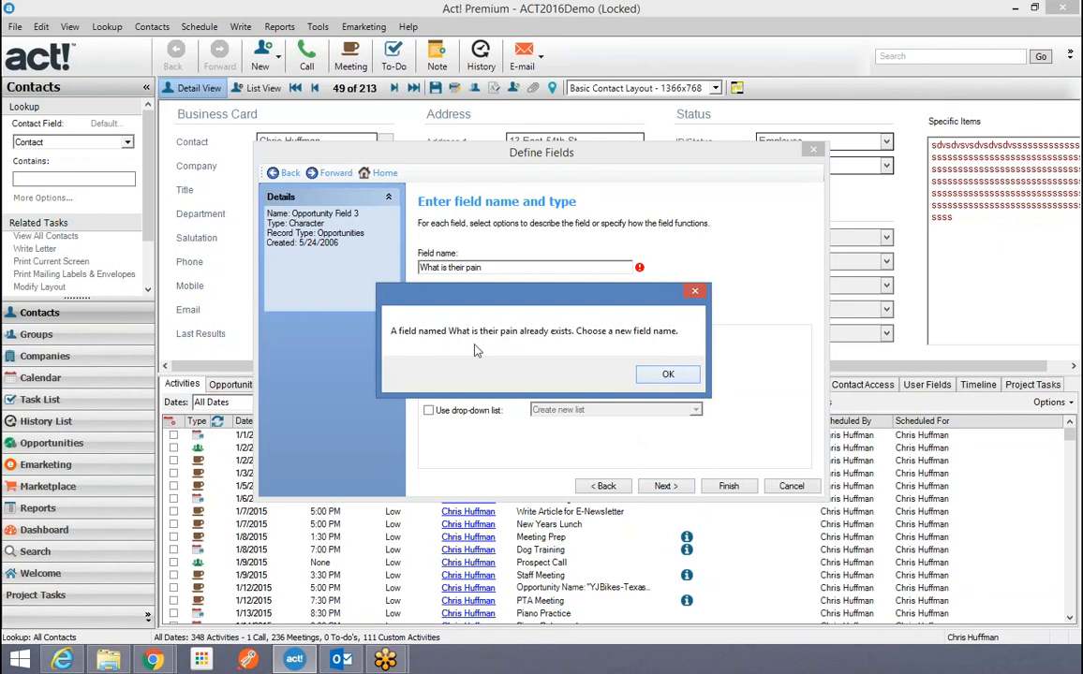
click(679, 377)
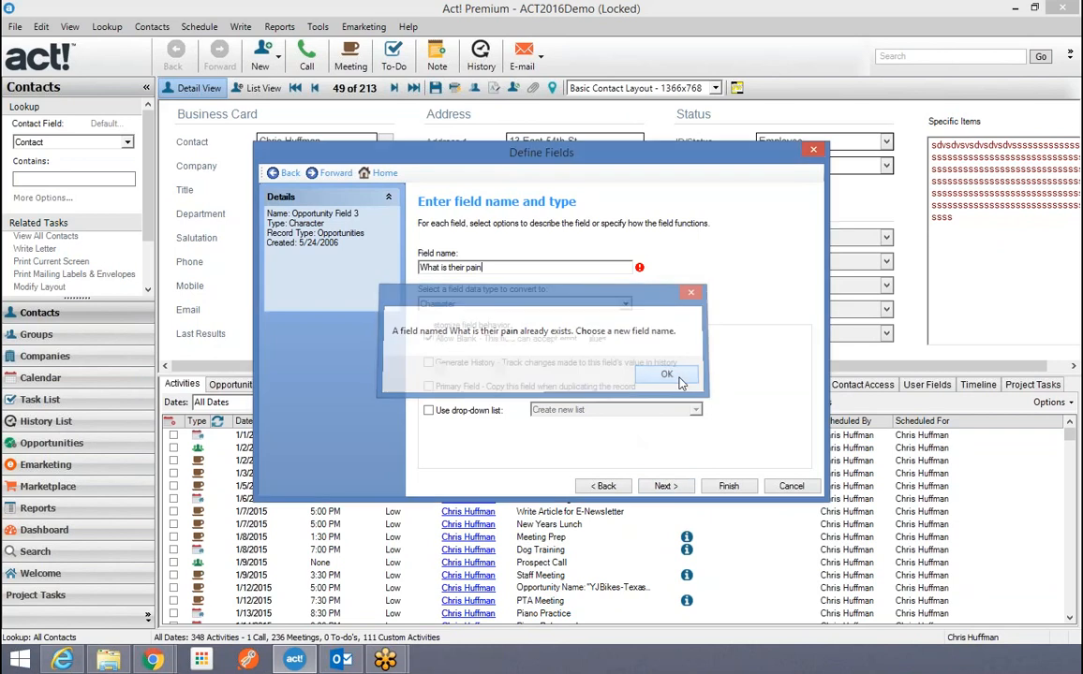
click(616, 490)
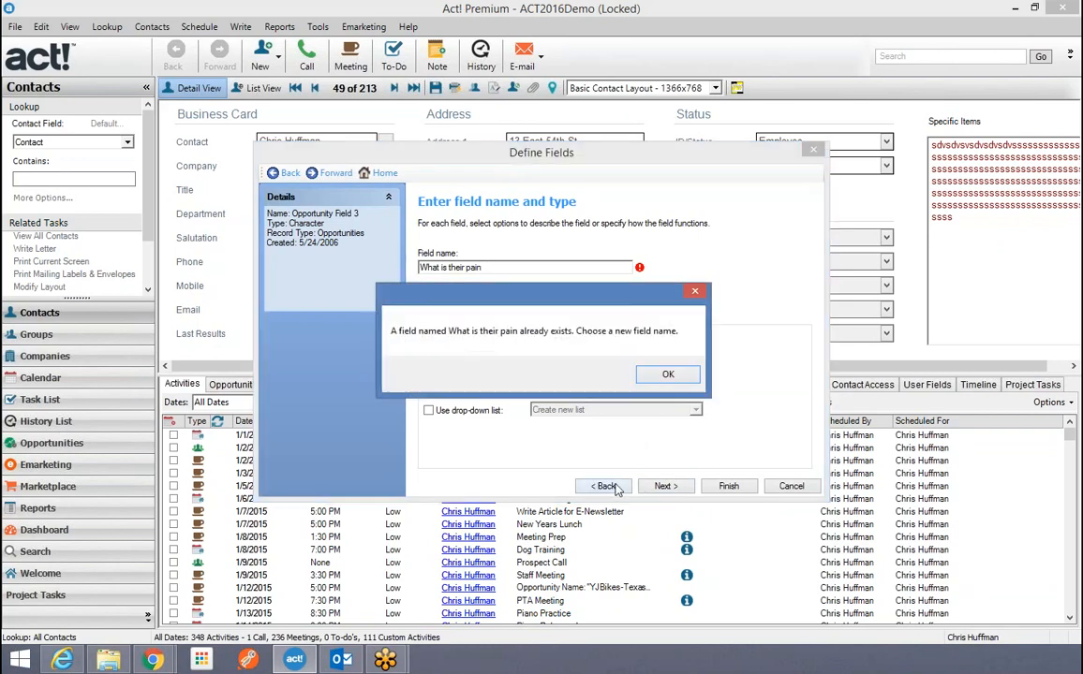
click(590, 341)
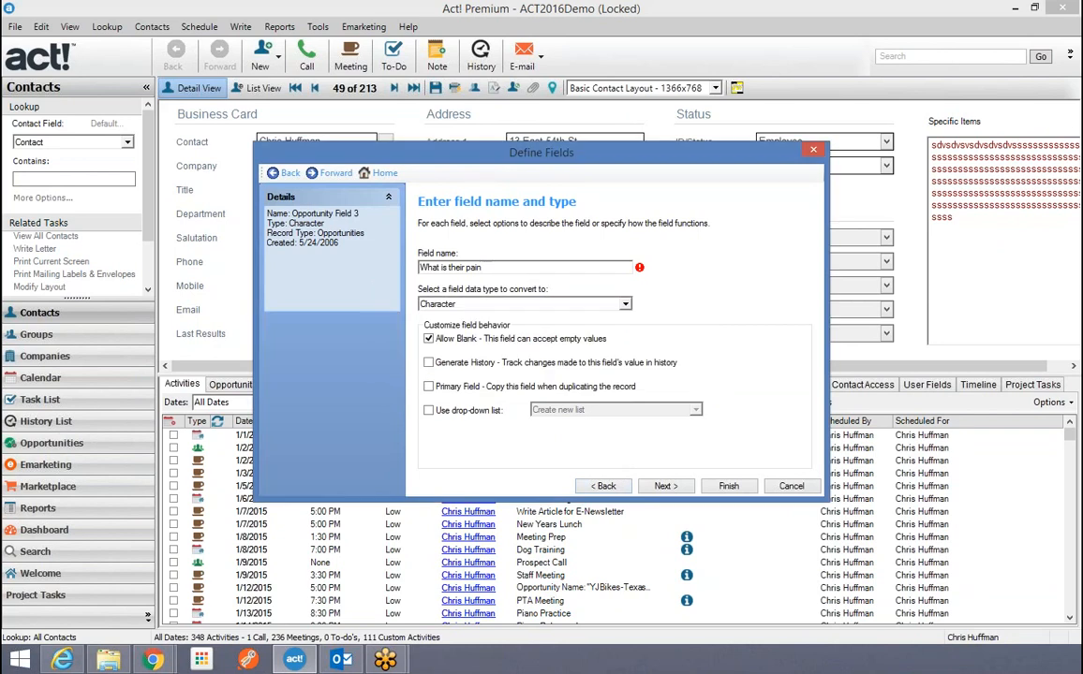
Shorten the new name entered for Opportunity Field 3 and continue to its field behavior settings.
click(462, 267)
key(BackSpace)
key(Delete)
key(Delete)
click(666, 489)
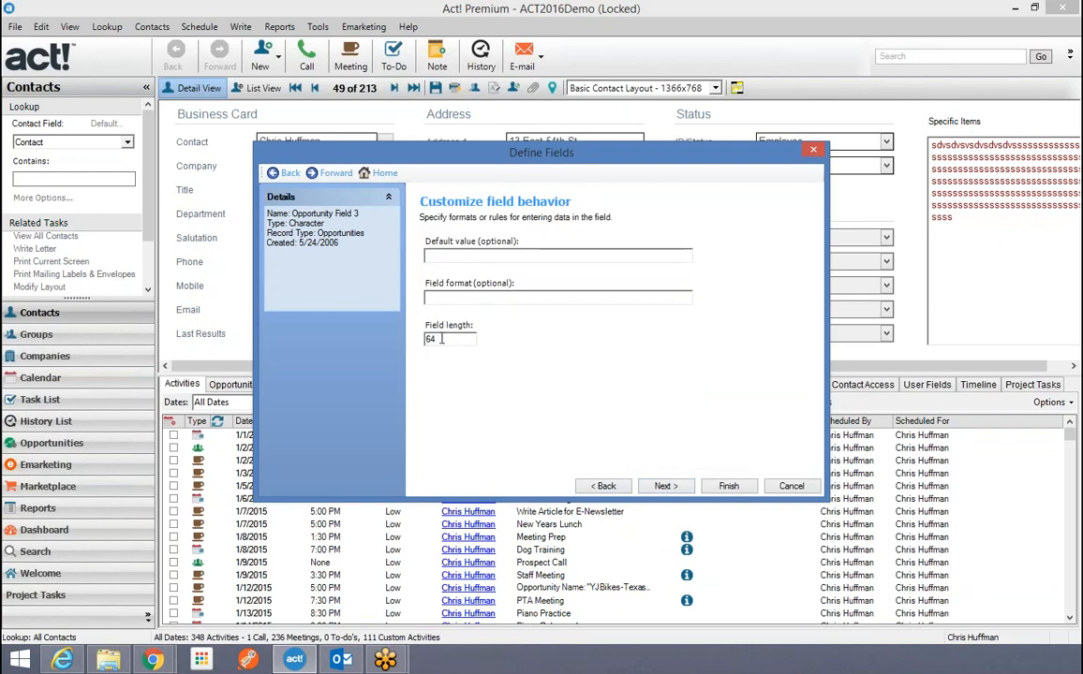
Leave the triggers of Opportunity Field 3 at None and save it under its new name, What is the pain.
click(665, 488)
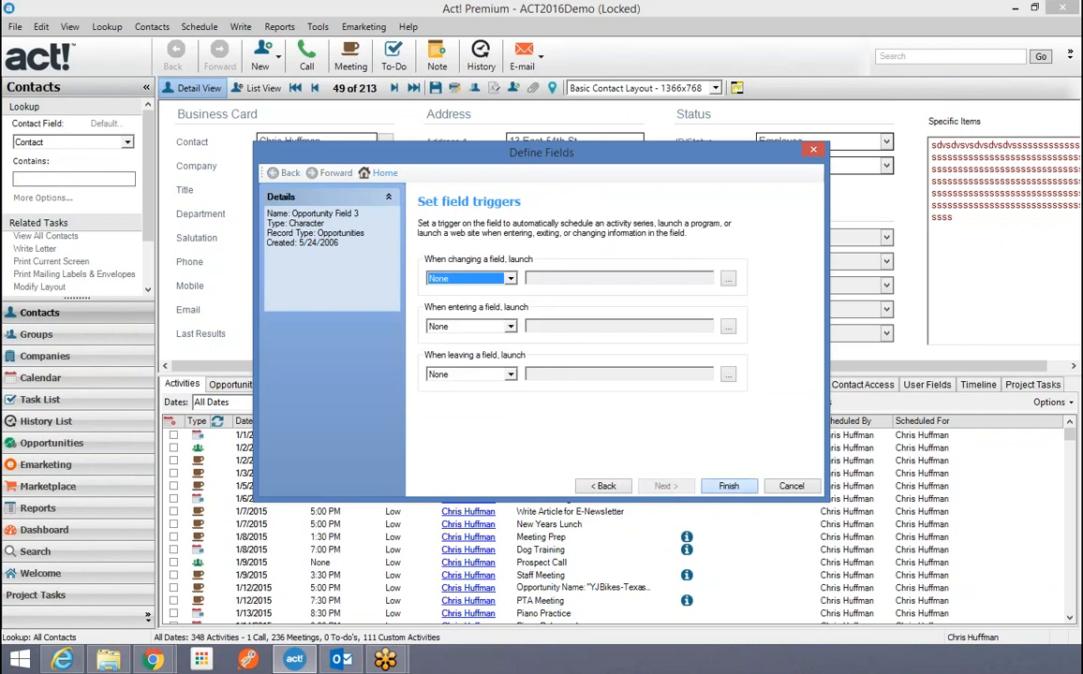
click(729, 486)
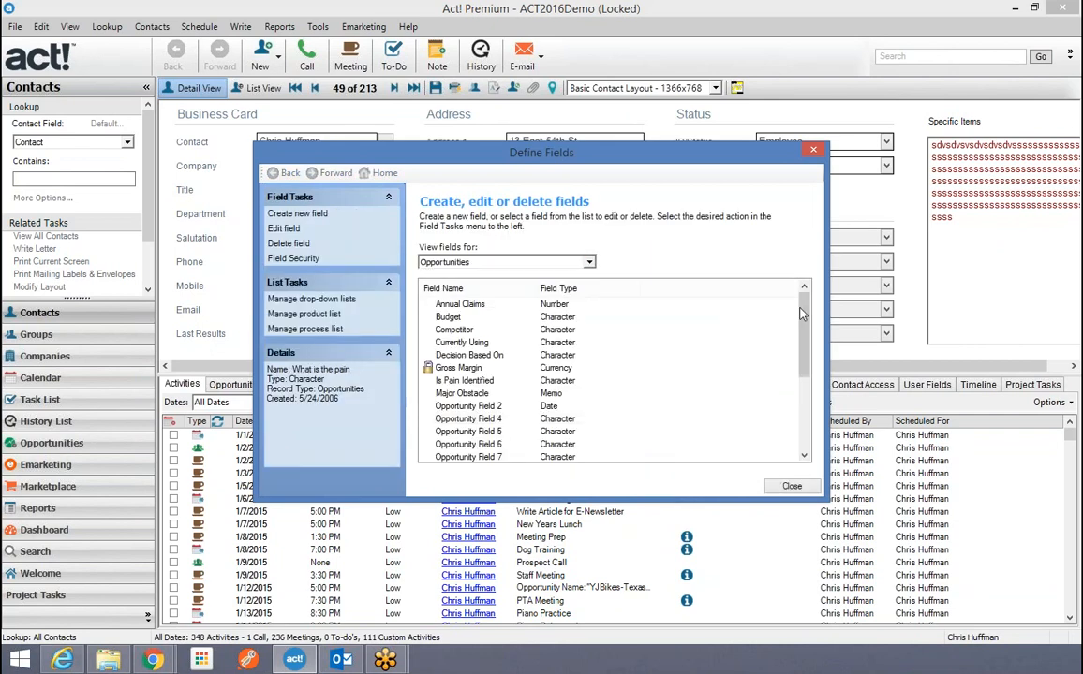
drag(805, 311, 805, 383)
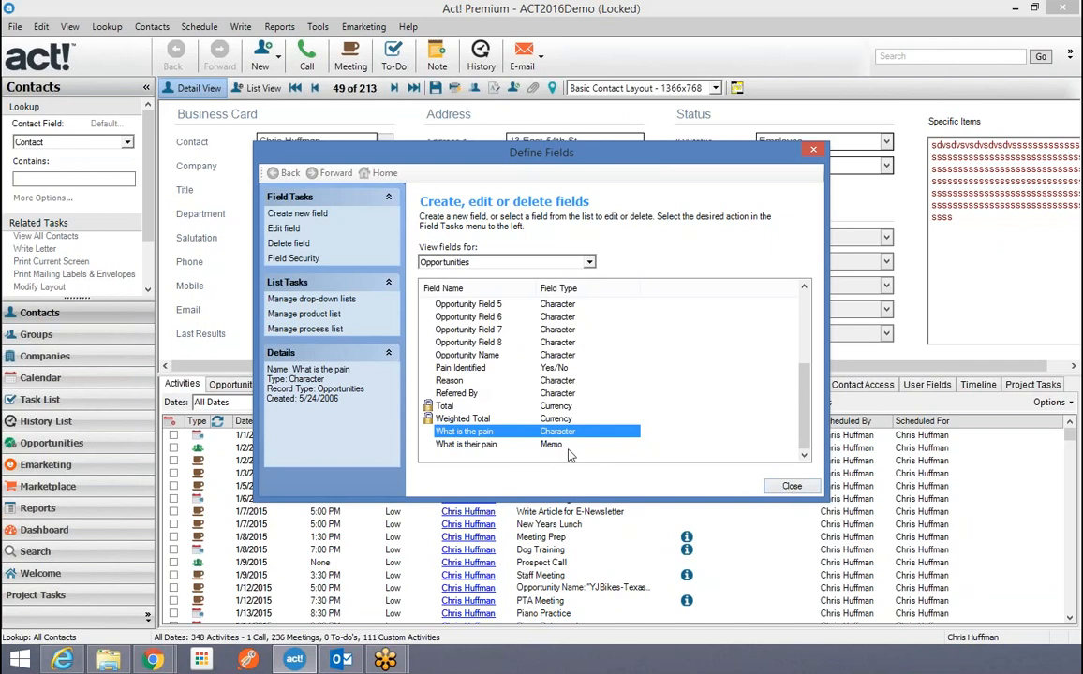
drag(804, 414, 809, 360)
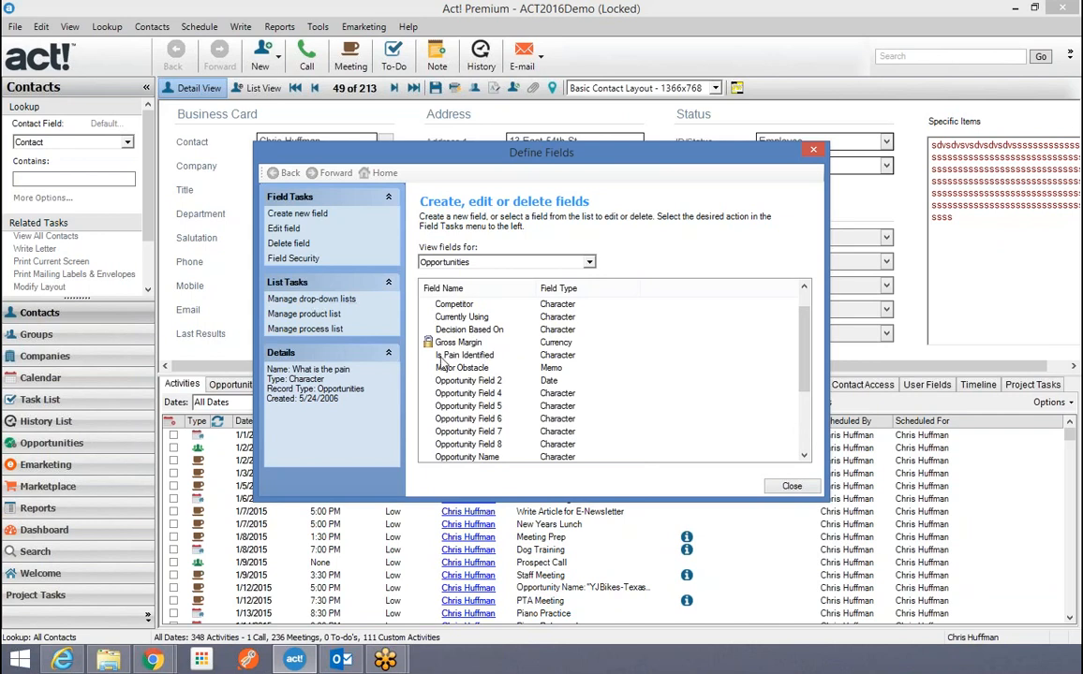
Create a character drop-down list named Pain Identified that does not automatically add new items users enter, and continue to its values.
click(334, 301)
scroll(461, 307, down, 3)
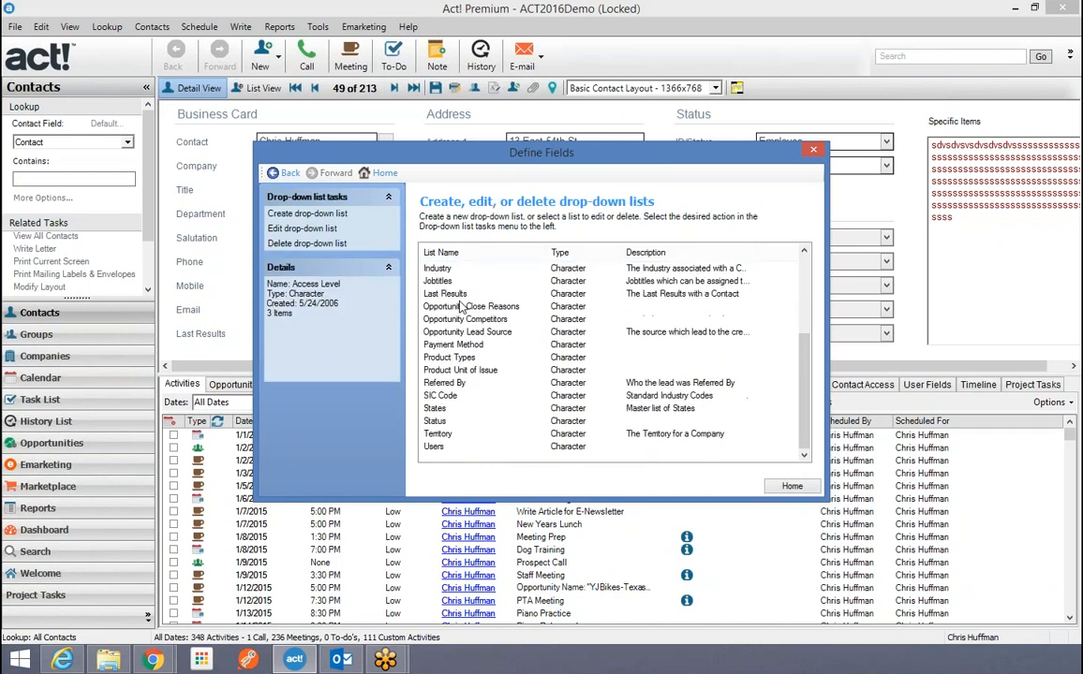
scroll(408, 348, up, 4)
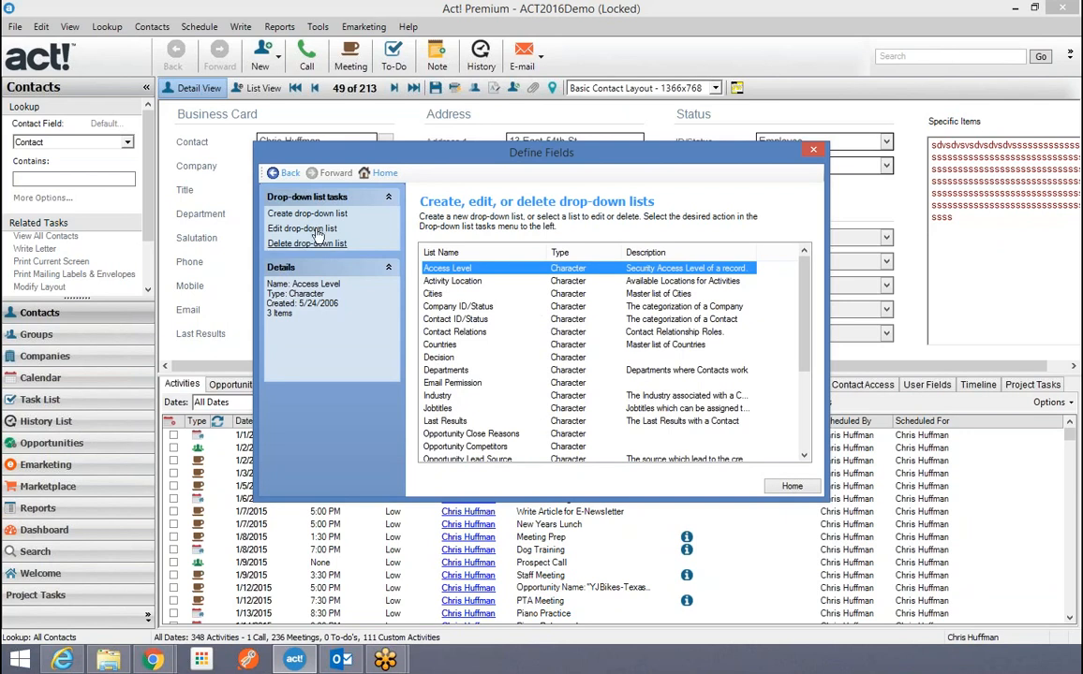
click(290, 214)
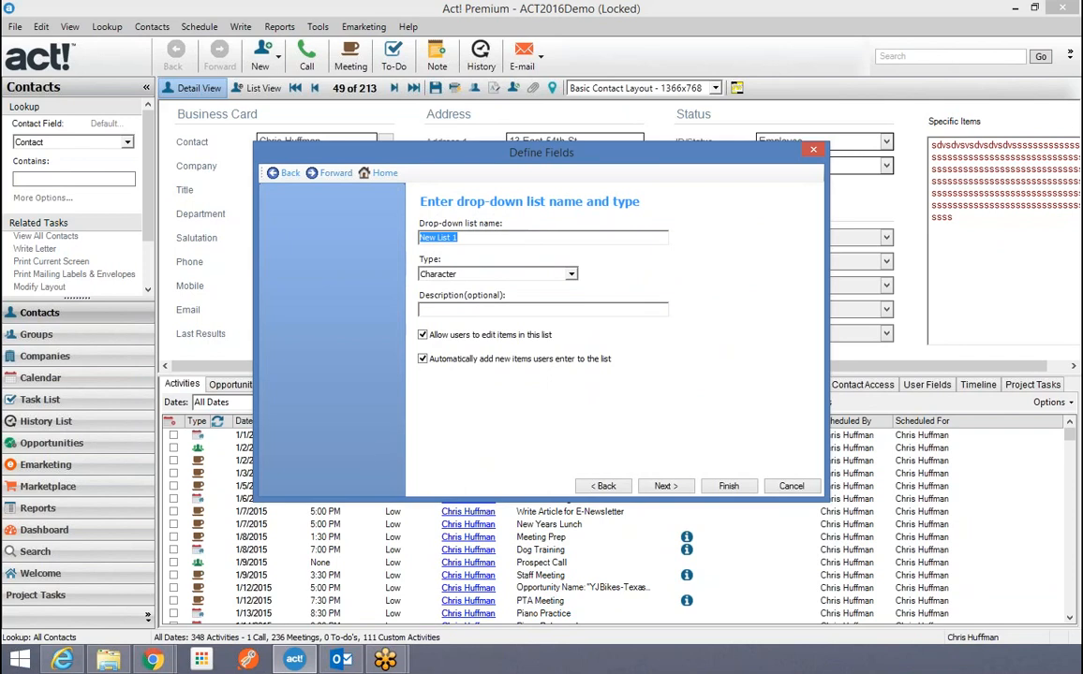
text(Pain)
text(dentified)
click(422, 360)
click(665, 486)
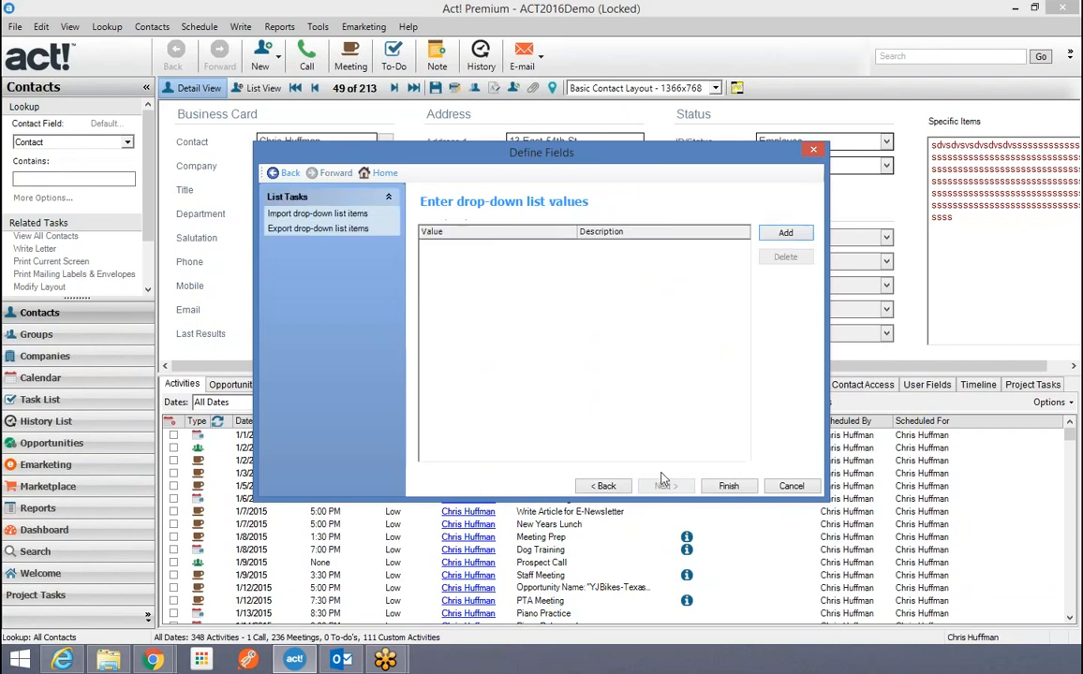
Add the values Yes and No to the Pain Identified drop-down list and save the list.
click(797, 235)
text(Yes)
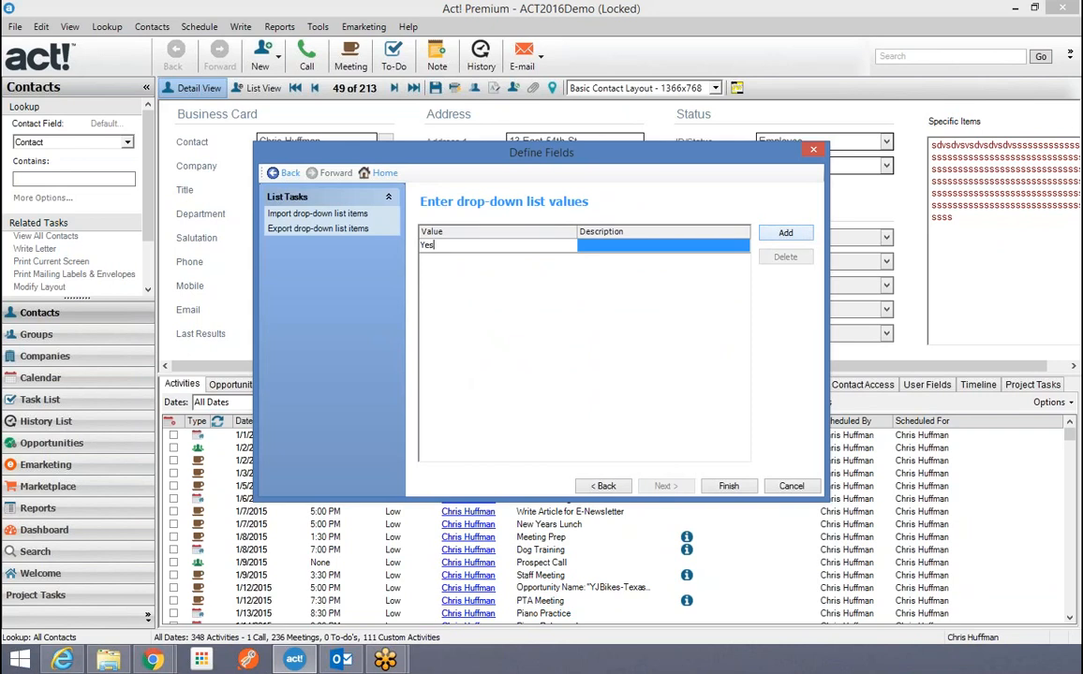
click(785, 233)
text(No)
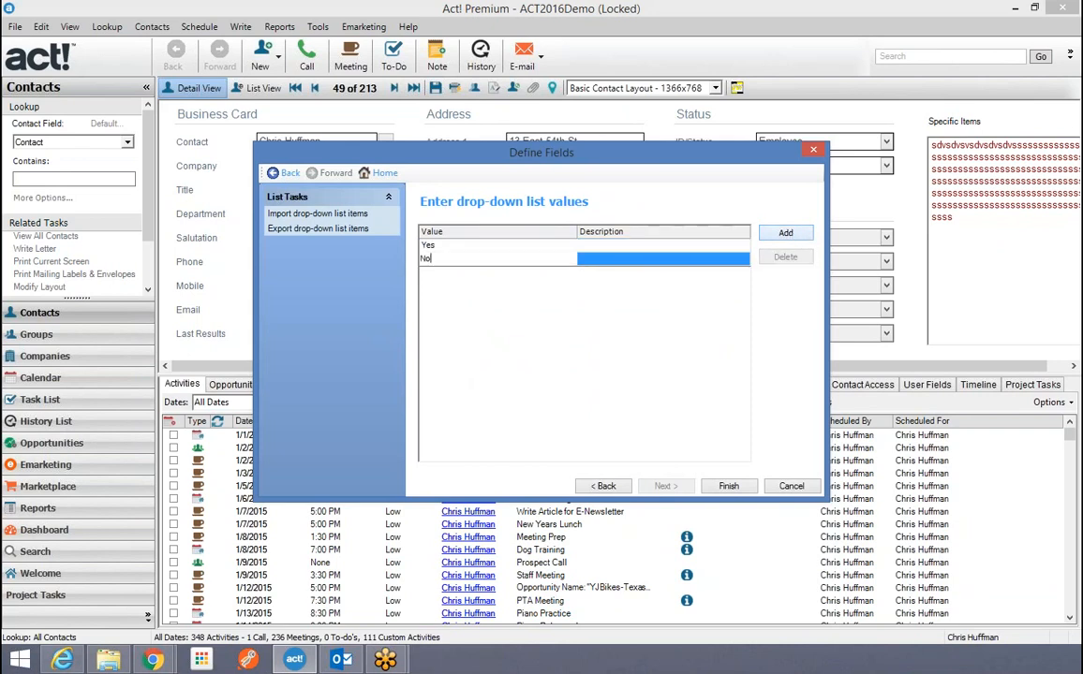
click(728, 486)
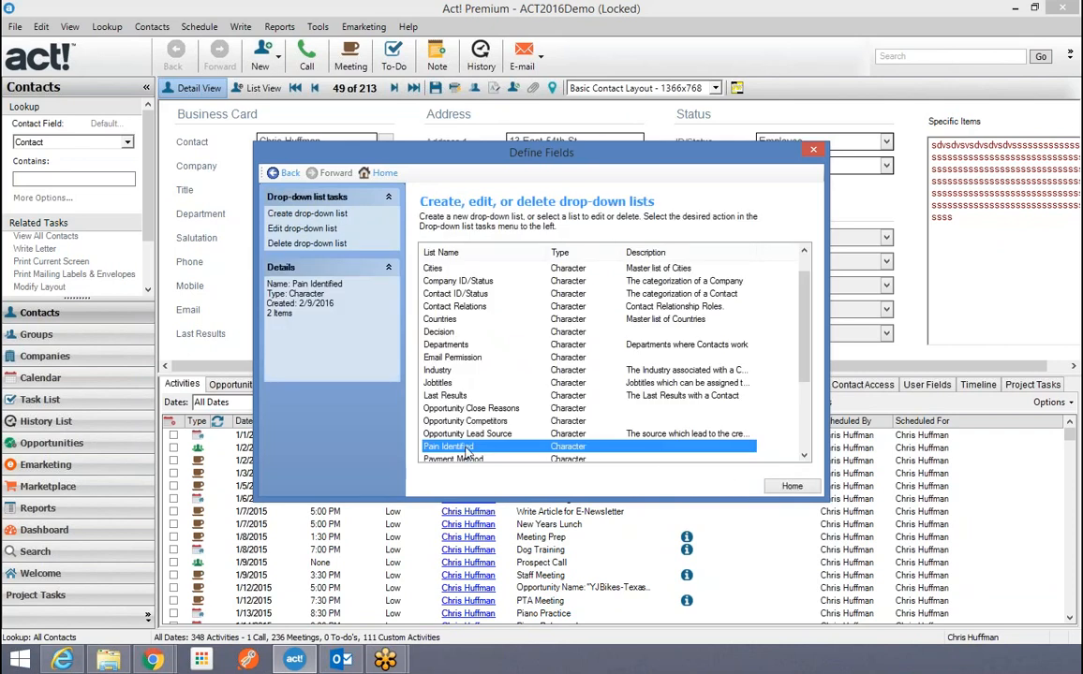
Create another character drop-down list named Pain, with automatic adding of user-entered items turned off, and continue to its values.
scroll(459, 296, down, 2)
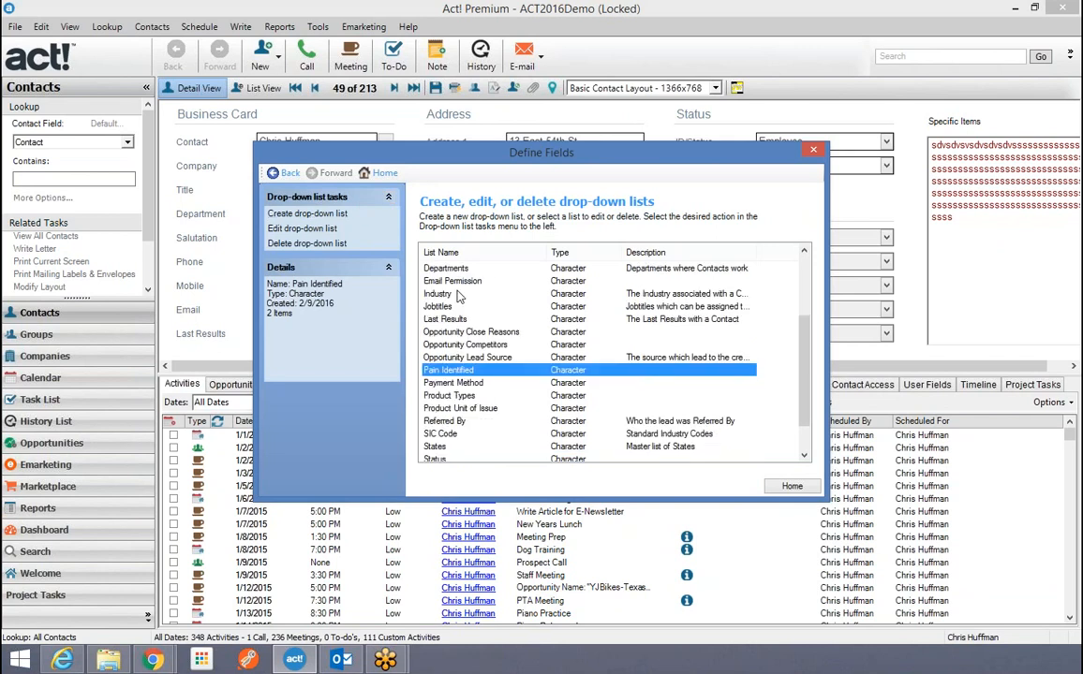
click(281, 213)
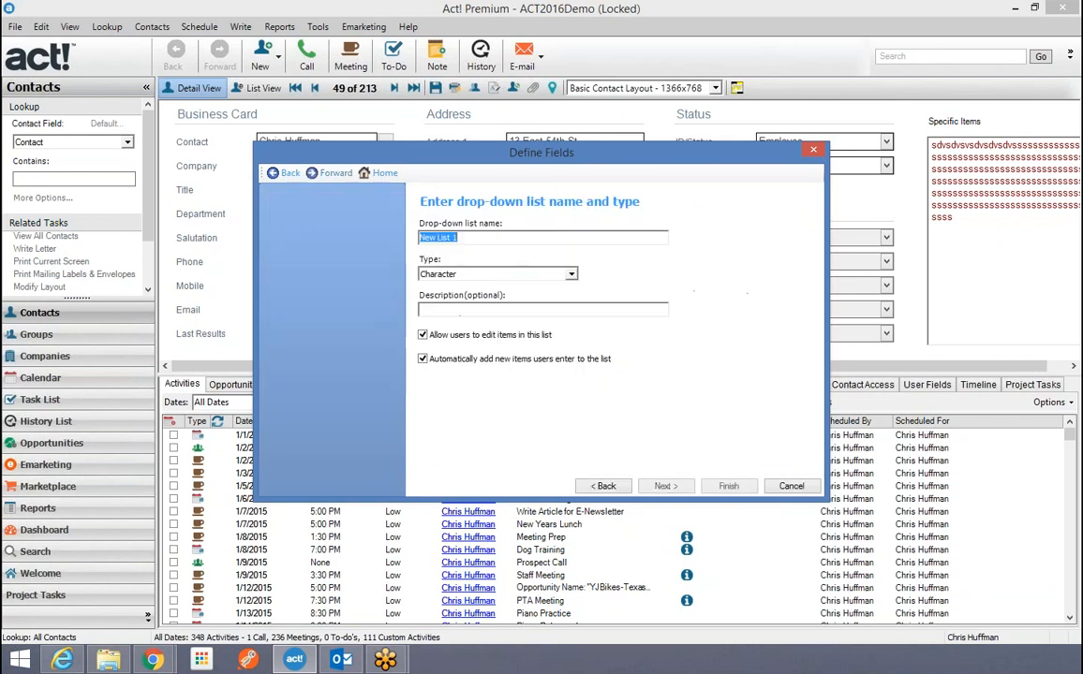
text(Pain)
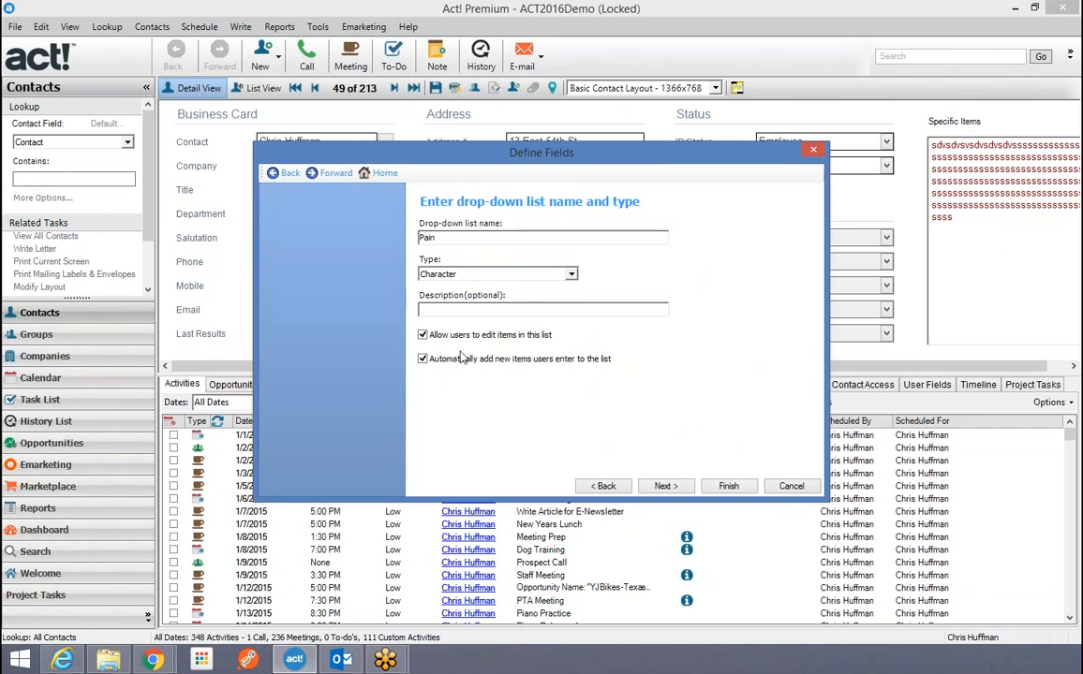
click(422, 358)
click(663, 486)
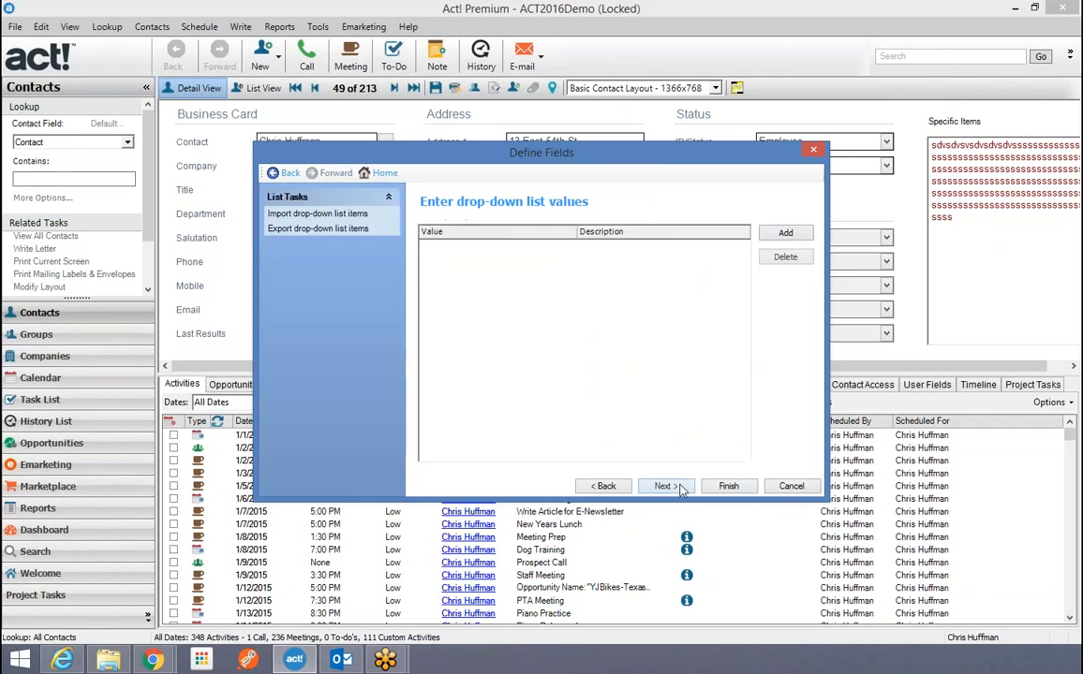
Add the values Price, Delivery, Features, Political and Unknown to the Pain drop-down list.
click(781, 235)
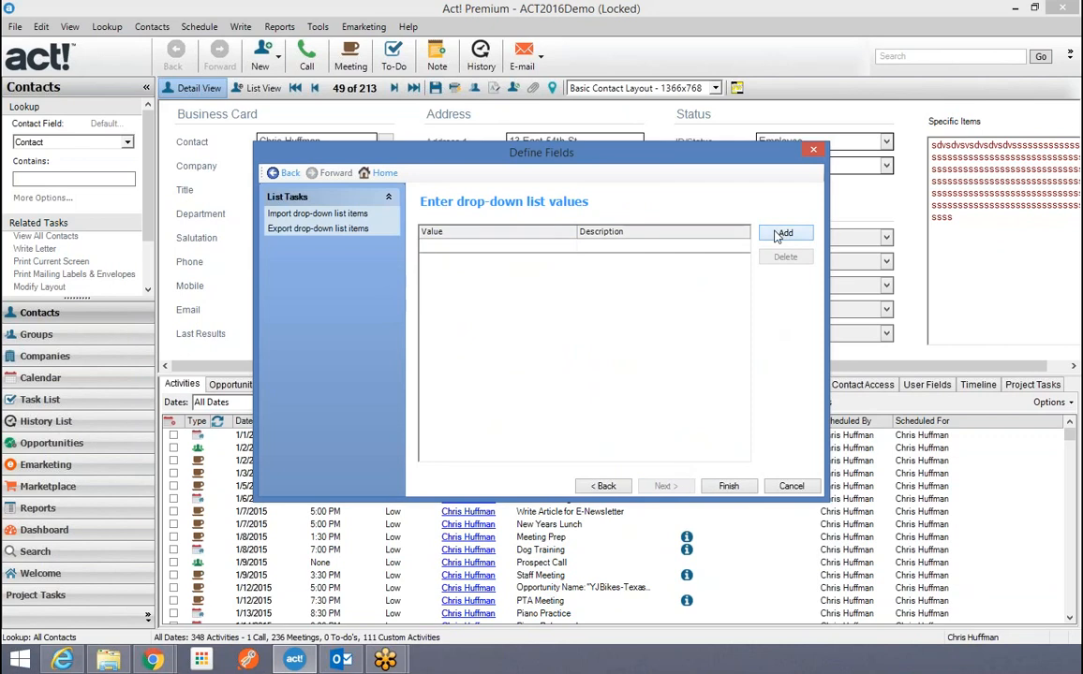
text(Price)
click(783, 235)
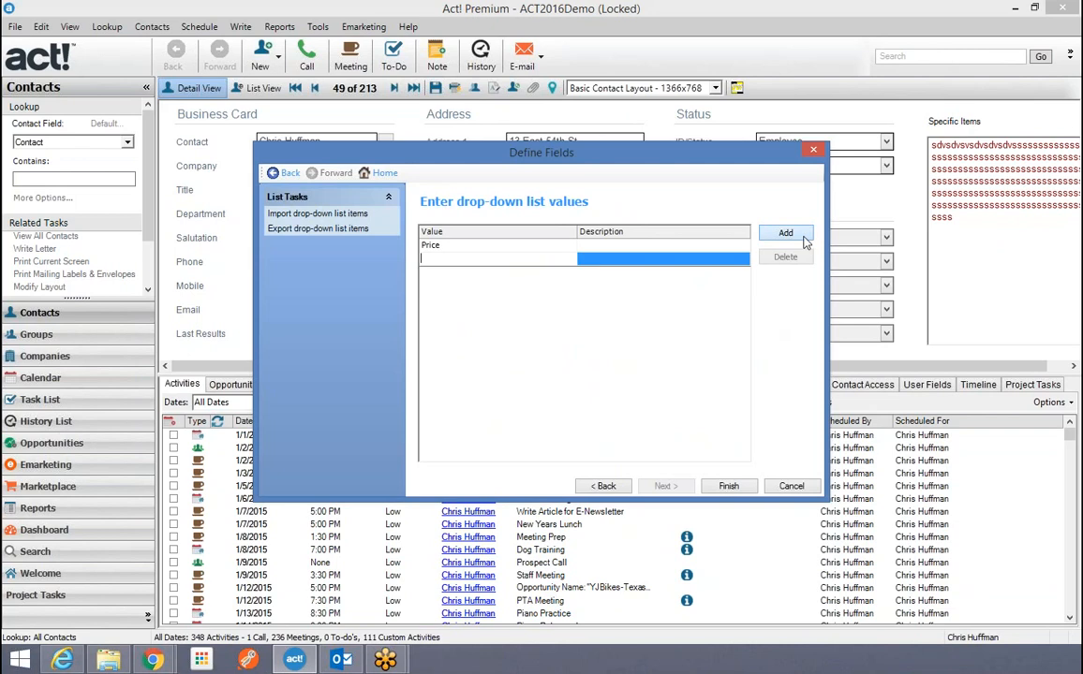
text(Delivery)
click(785, 234)
text(Features)
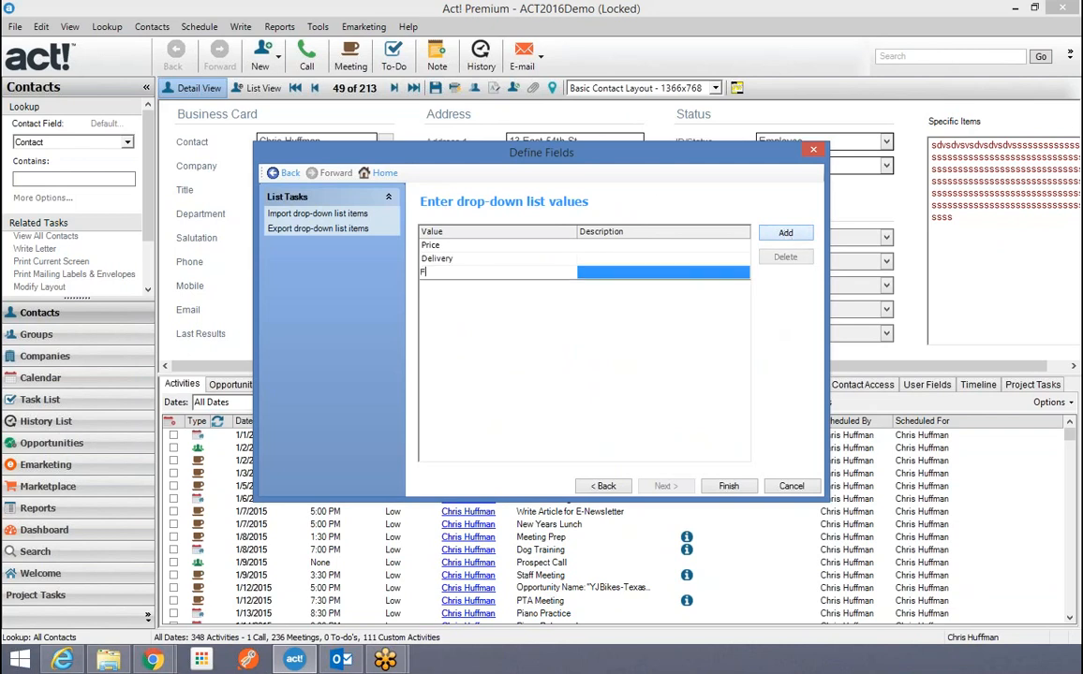
click(787, 235)
text(Political)
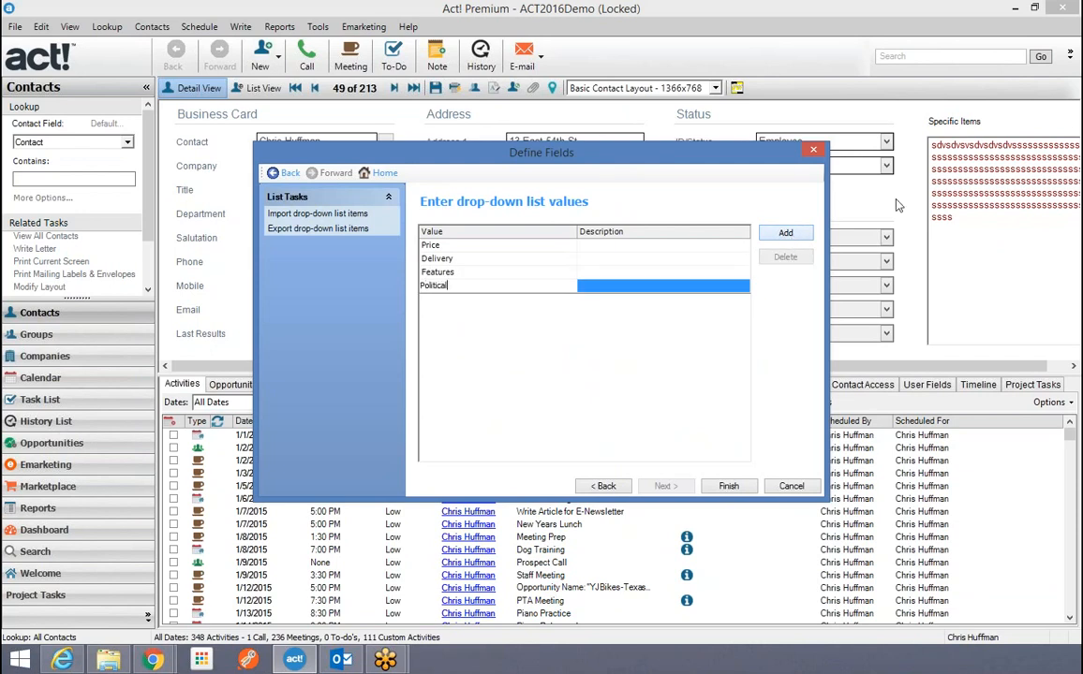
click(787, 233)
text(Unknown)
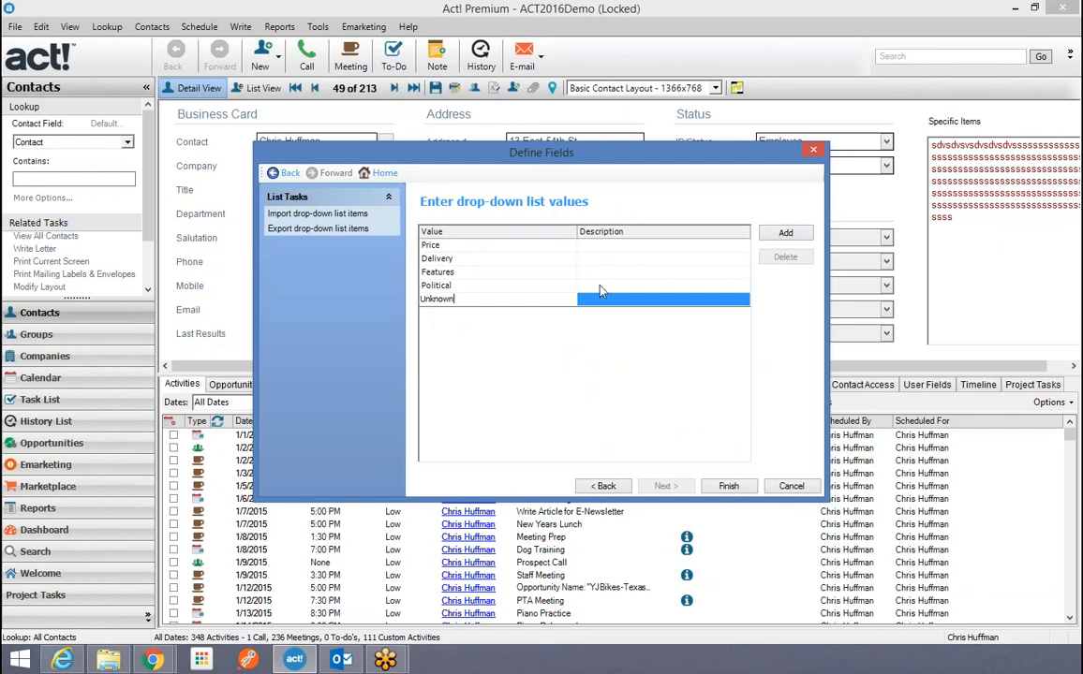
Describe the Political value as "Don't like current rep" and save the Pain drop-down list.
click(541, 285)
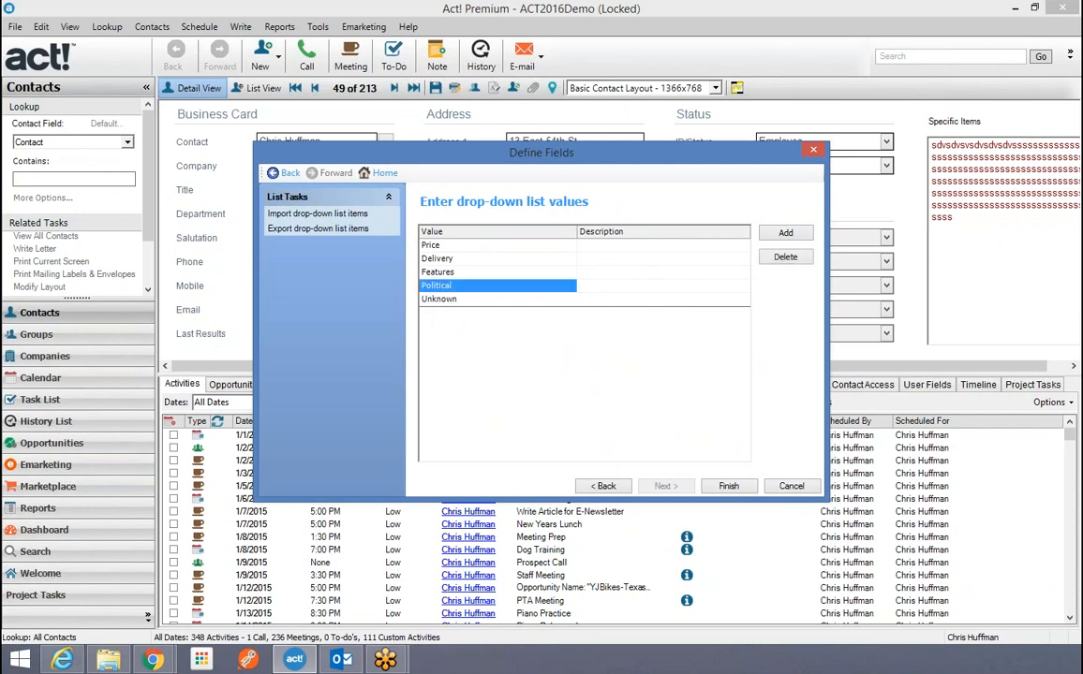
text(Don't like c)
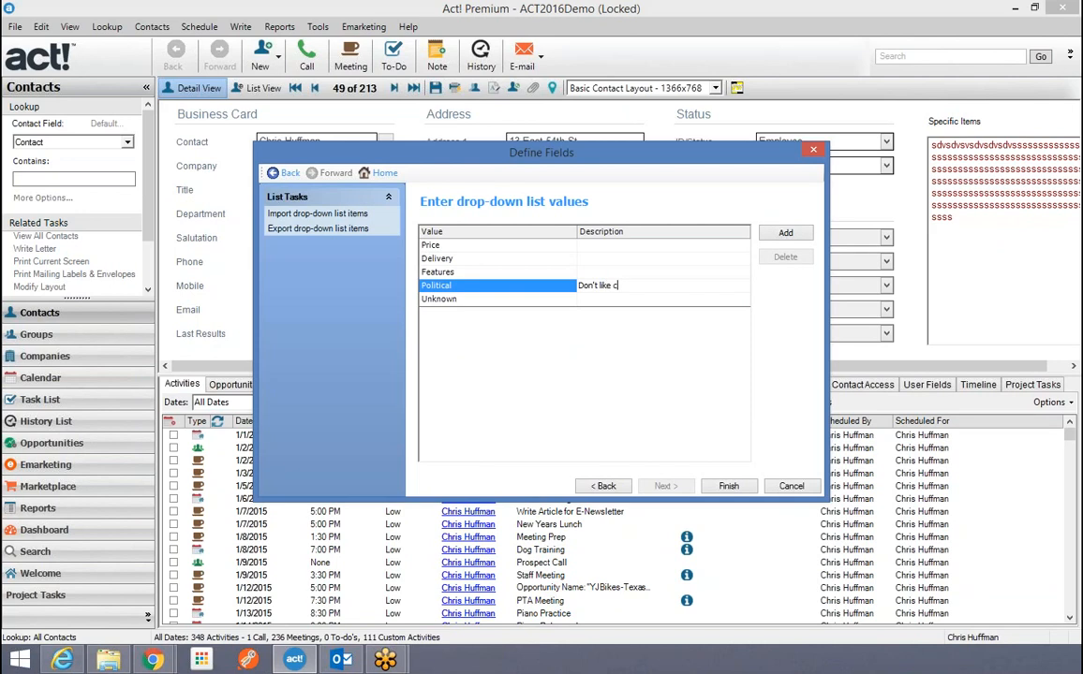
text(urrent rep)
click(729, 487)
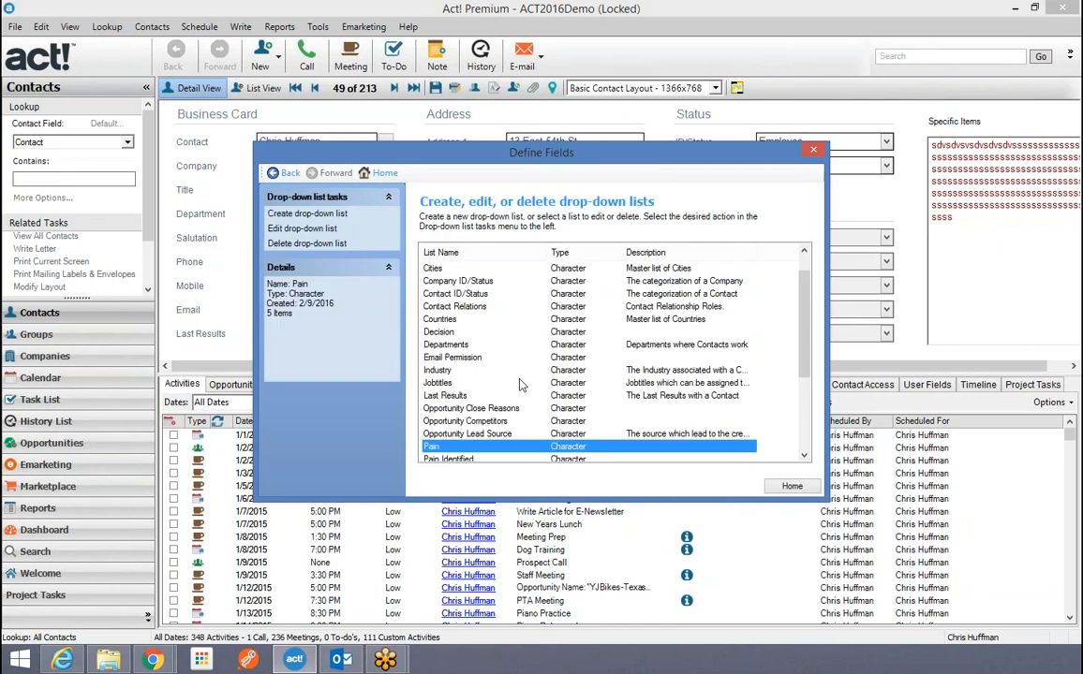
Return to the opportunity fields, open Is Pain Identified for editing, and make it use the Pain Identified drop-down list.
click(798, 489)
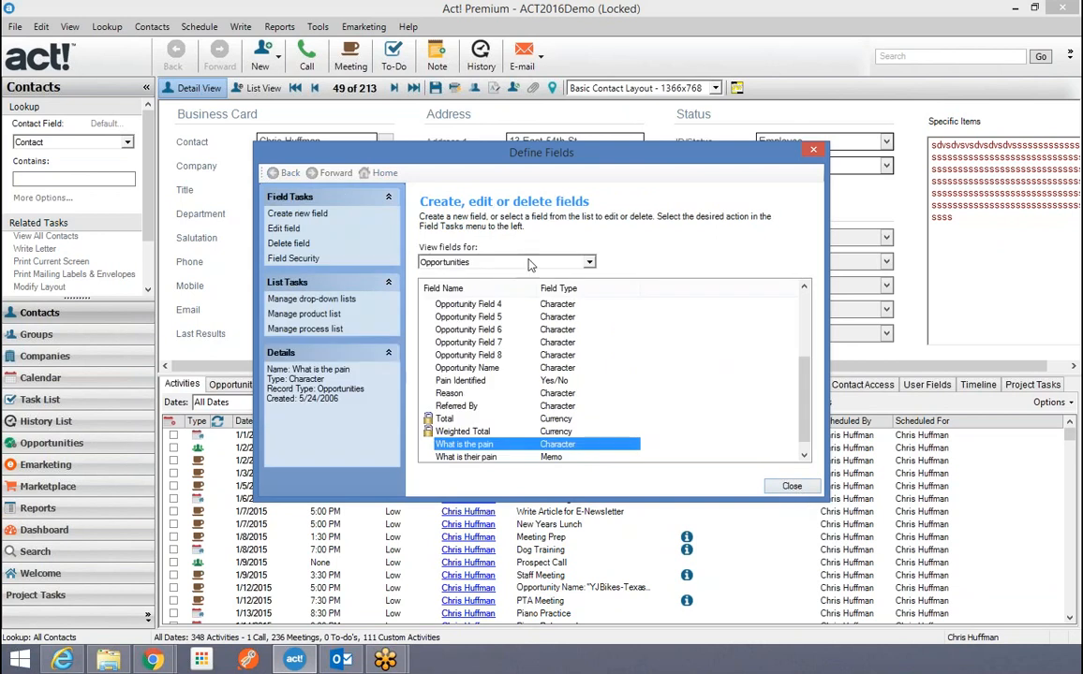
drag(809, 398, 810, 353)
click(477, 344)
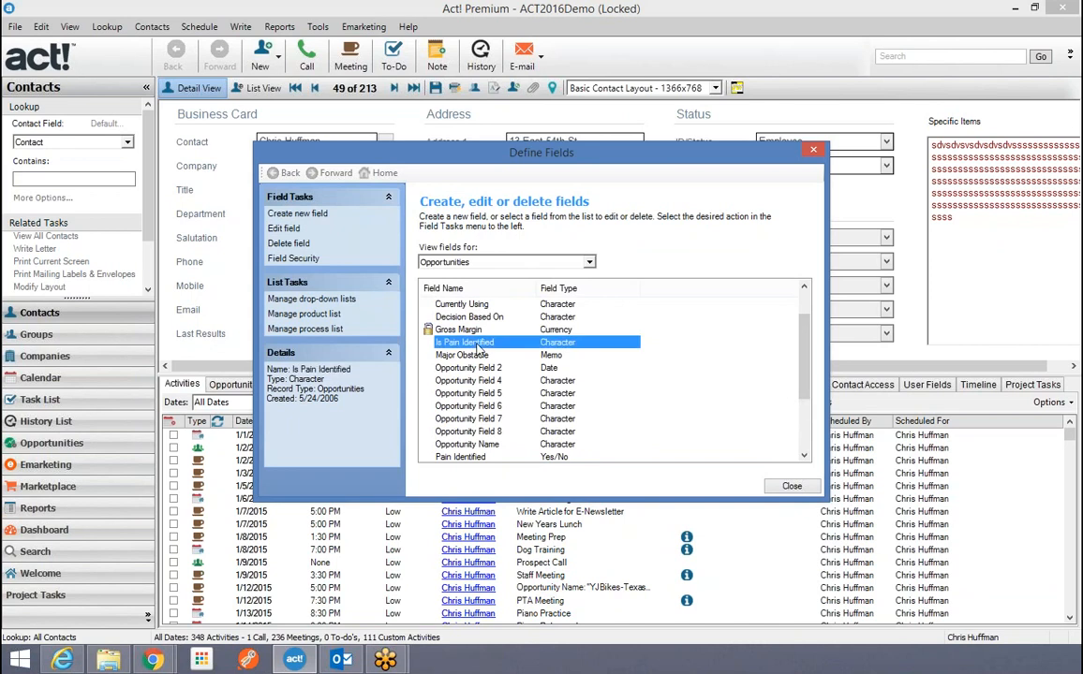
double_click(477, 344)
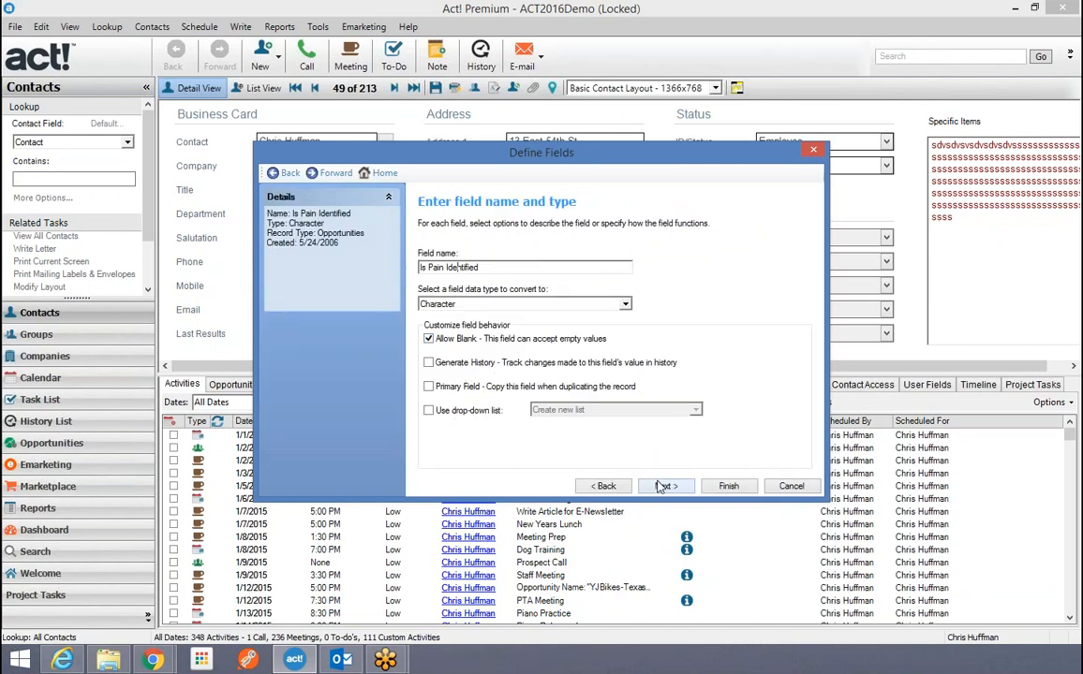
click(661, 486)
click(606, 487)
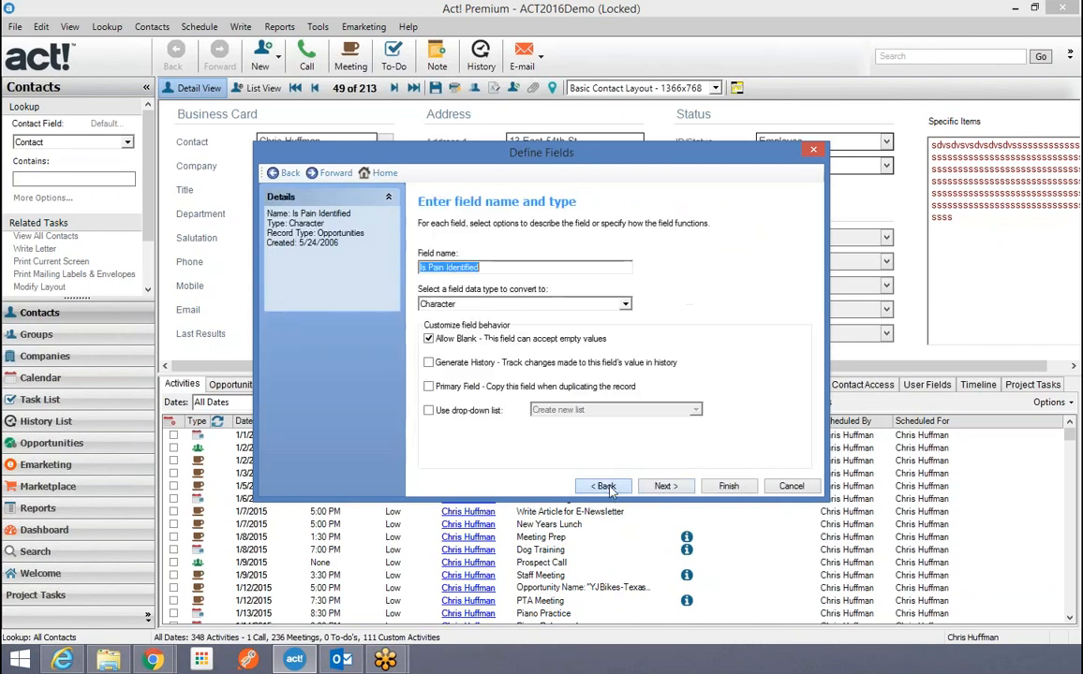
click(429, 410)
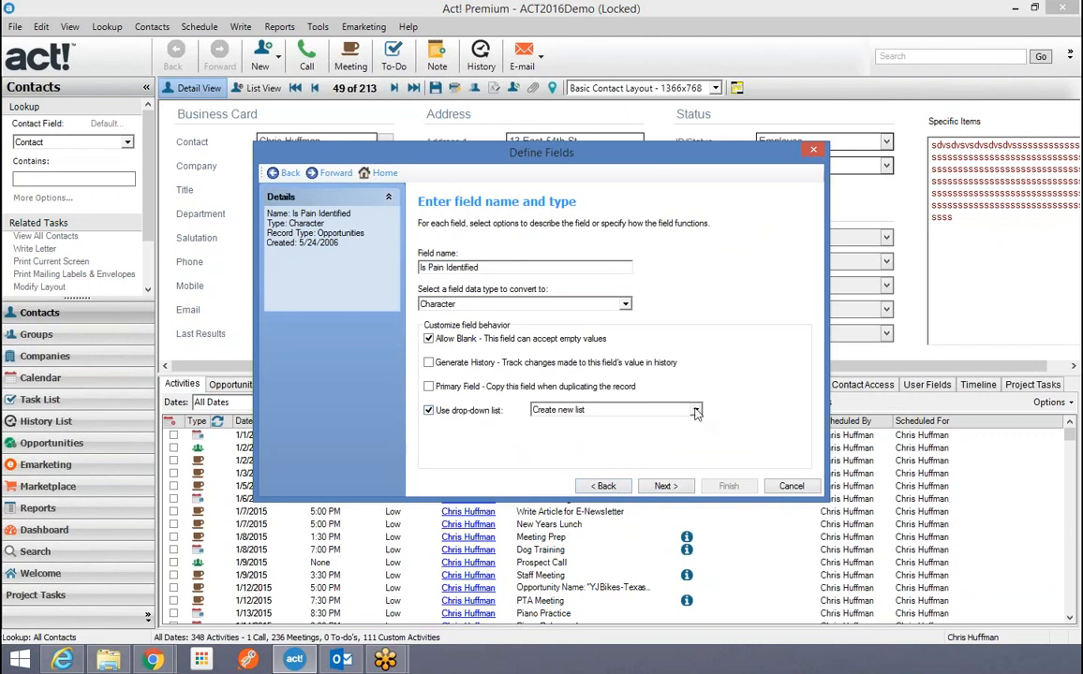
click(696, 412)
drag(696, 433, 696, 461)
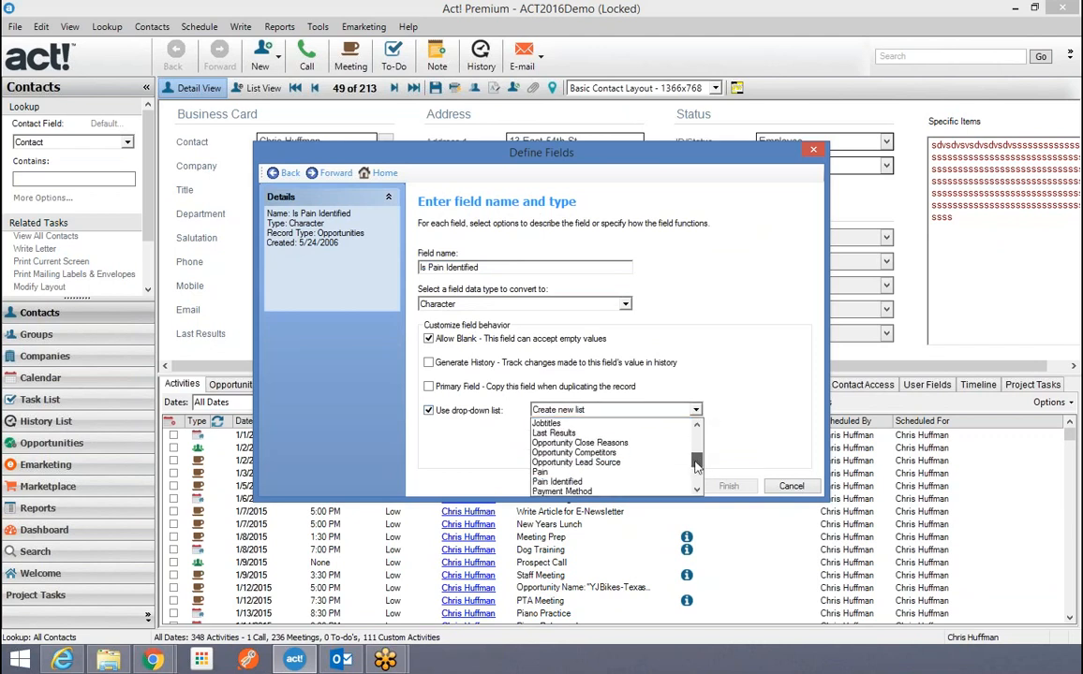
click(588, 483)
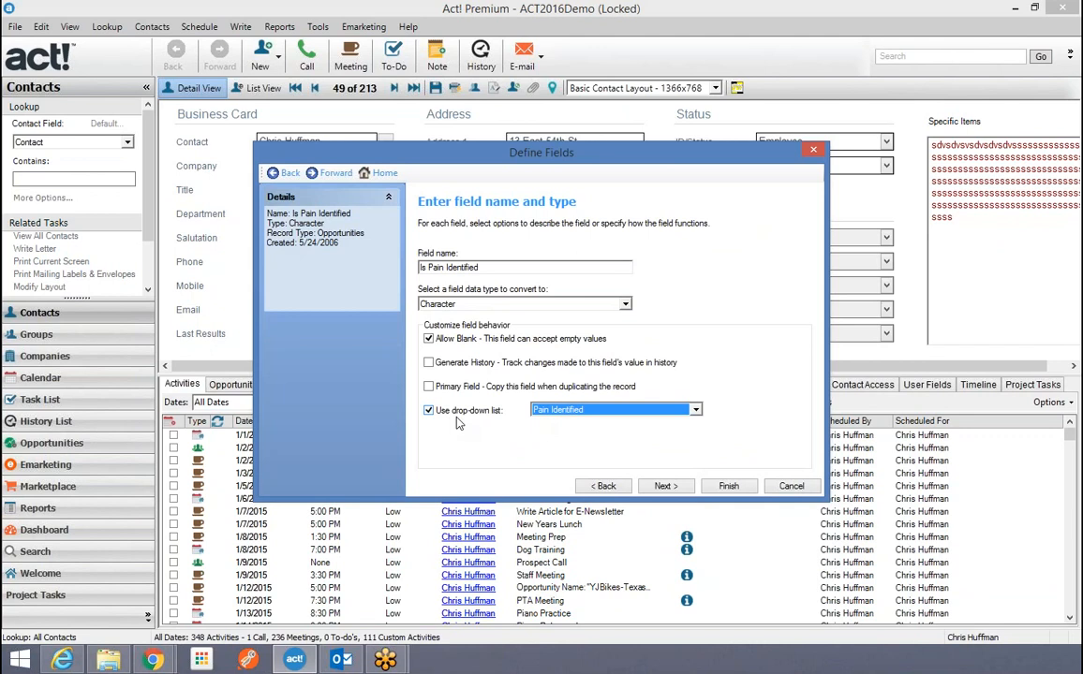
Keep Limit to List, Show Descriptions and Enable Type-ahead on for Is Pain Identified, leave its triggers at None, and save the field.
click(687, 491)
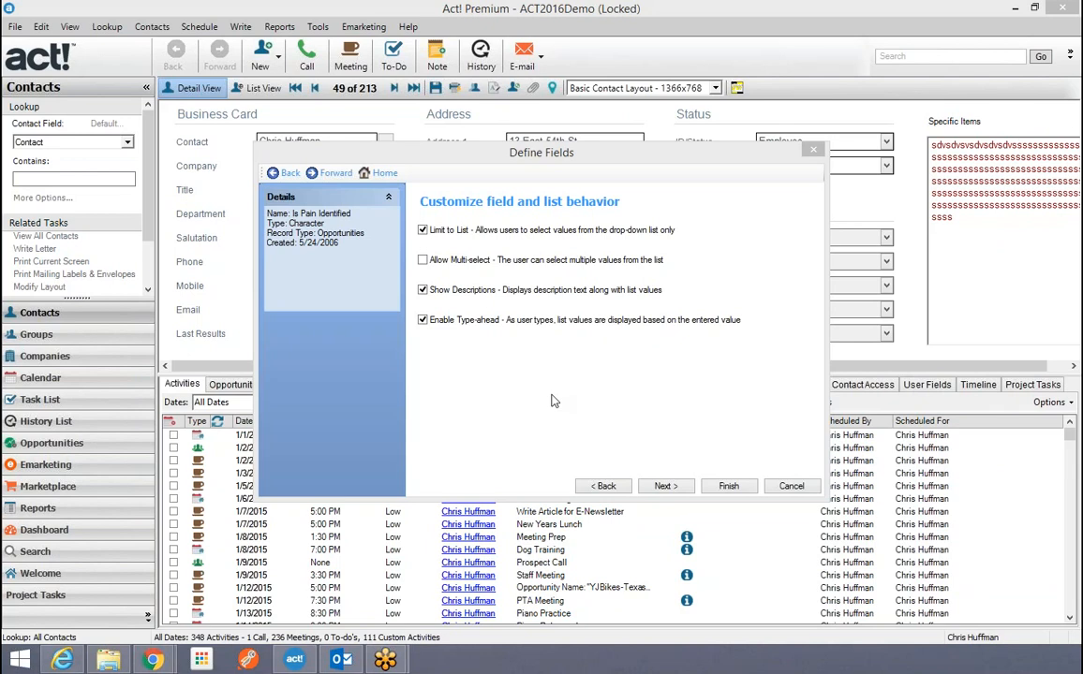
click(665, 488)
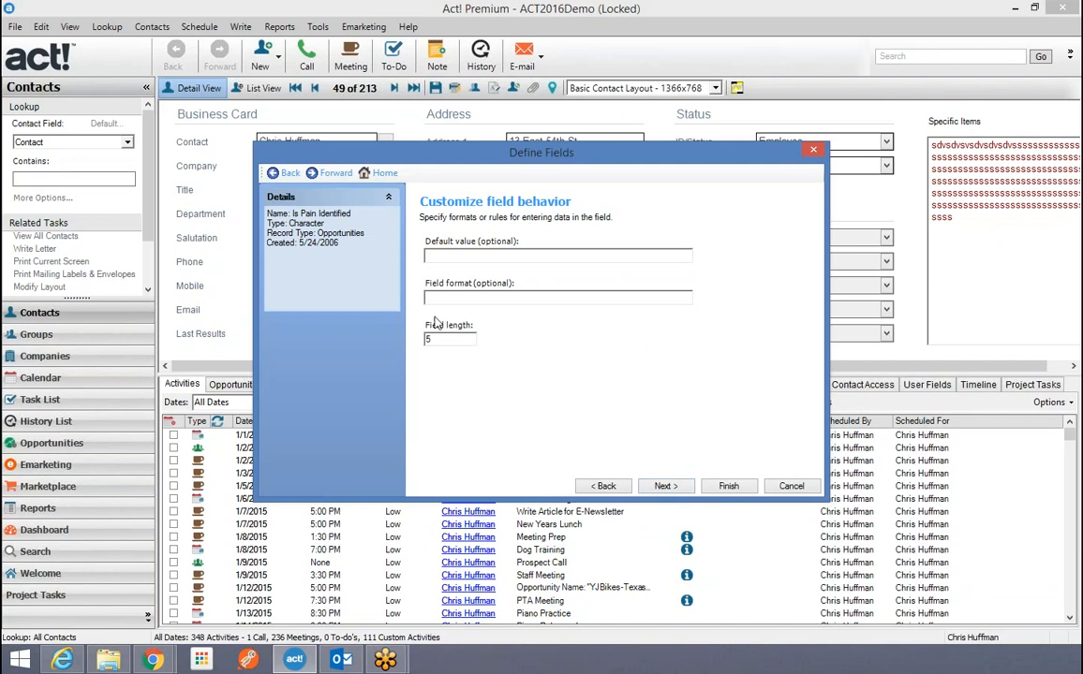
click(665, 486)
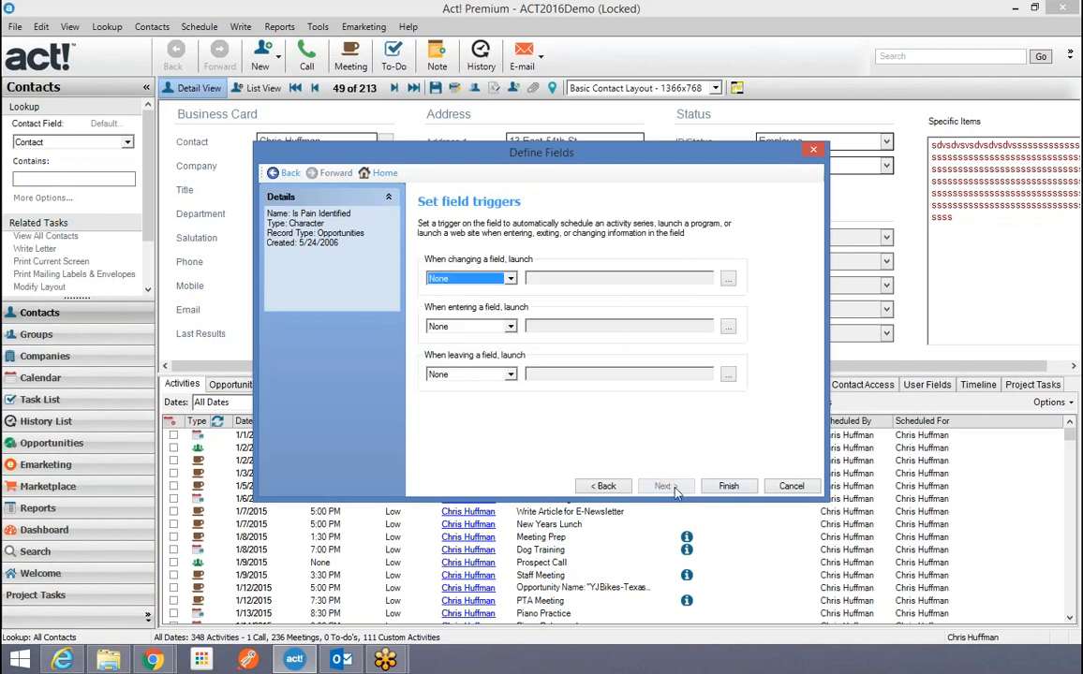
click(728, 487)
drag(807, 358, 808, 395)
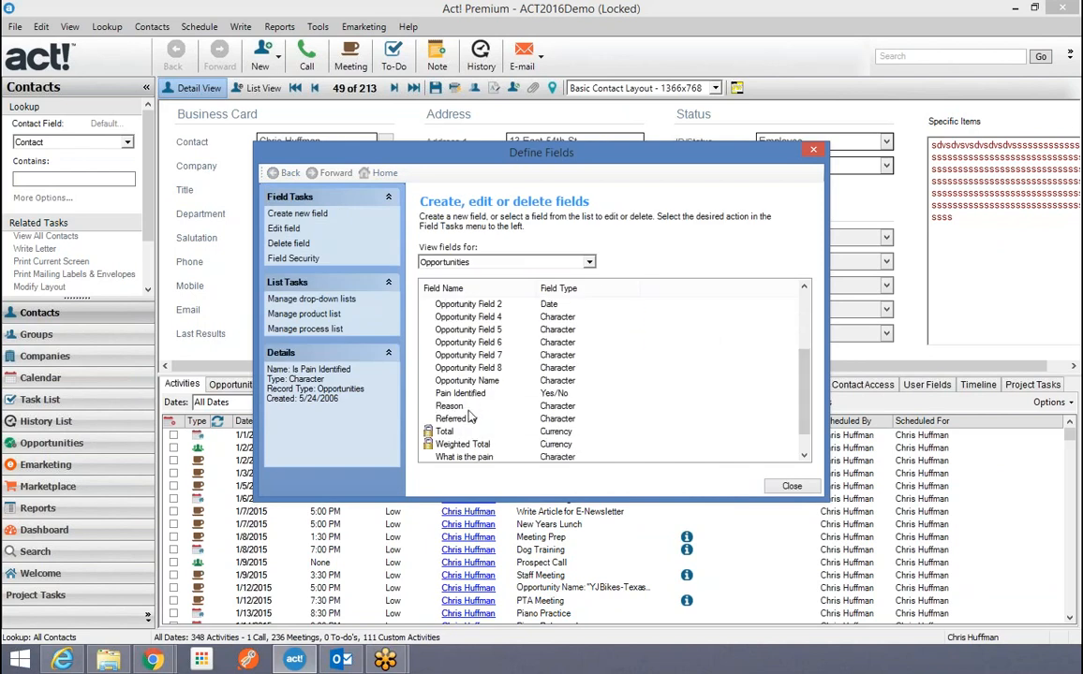
scroll(469, 408, down, 1)
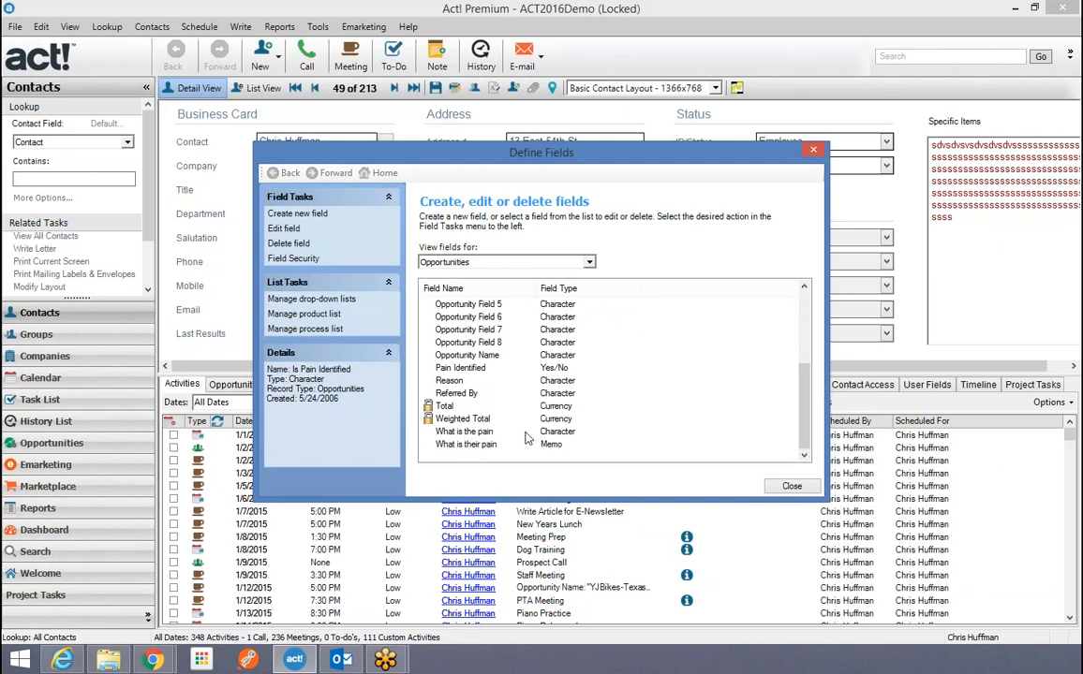
Open the What is the pain opportunity field for editing and make it use the Pain drop-down list.
double_click(450, 432)
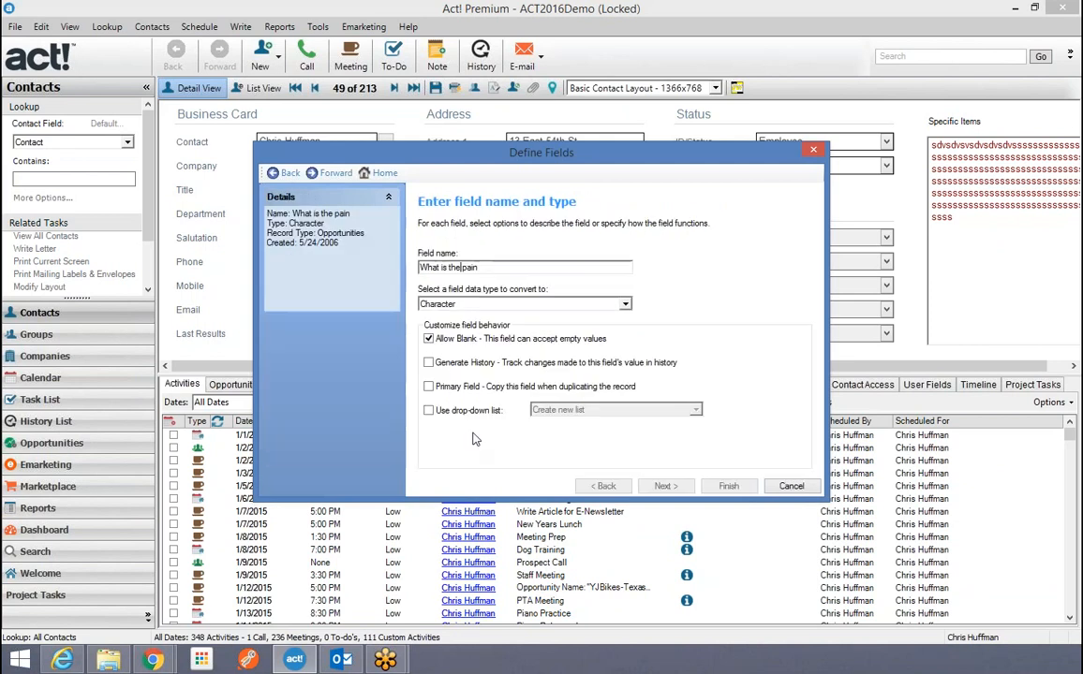
click(429, 410)
click(695, 411)
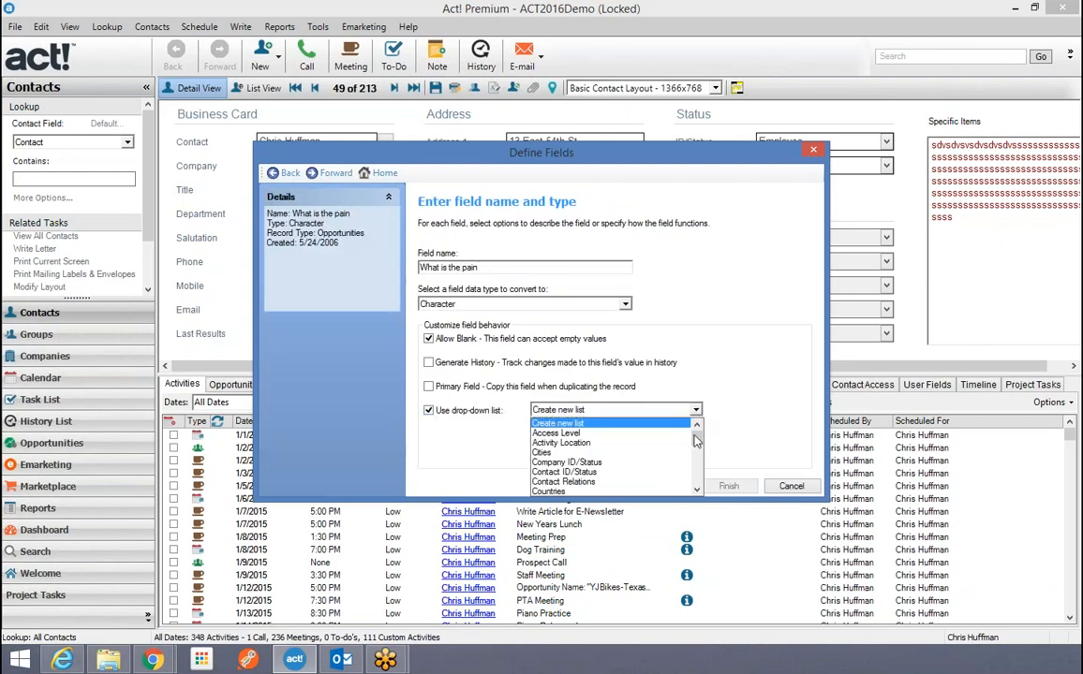
drag(695, 431, 695, 459)
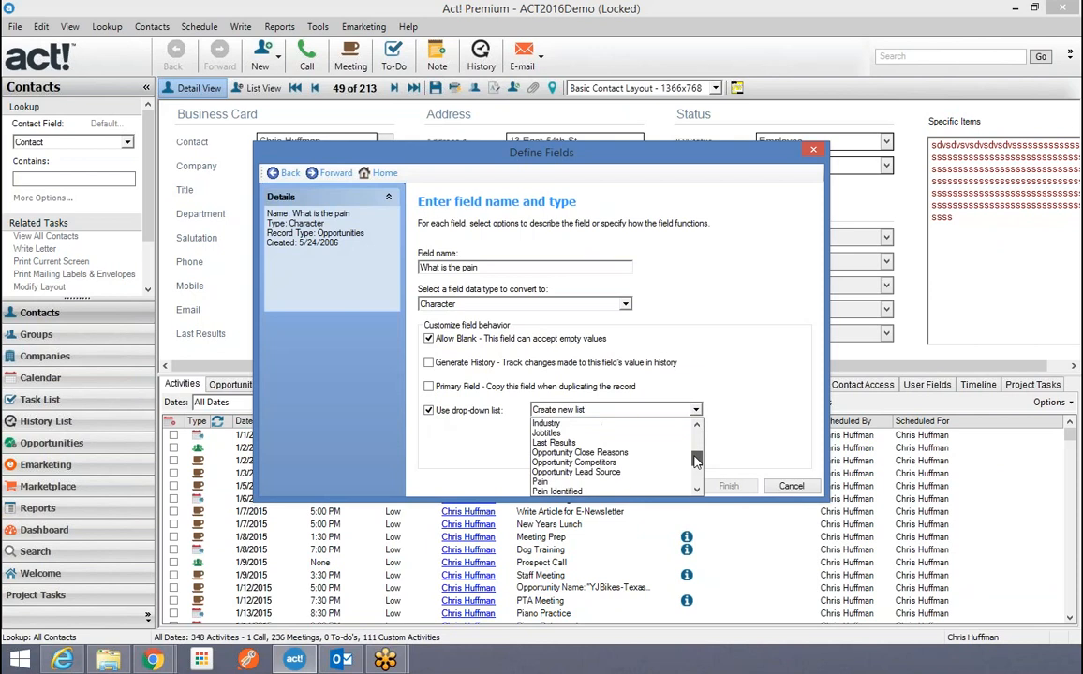
click(551, 484)
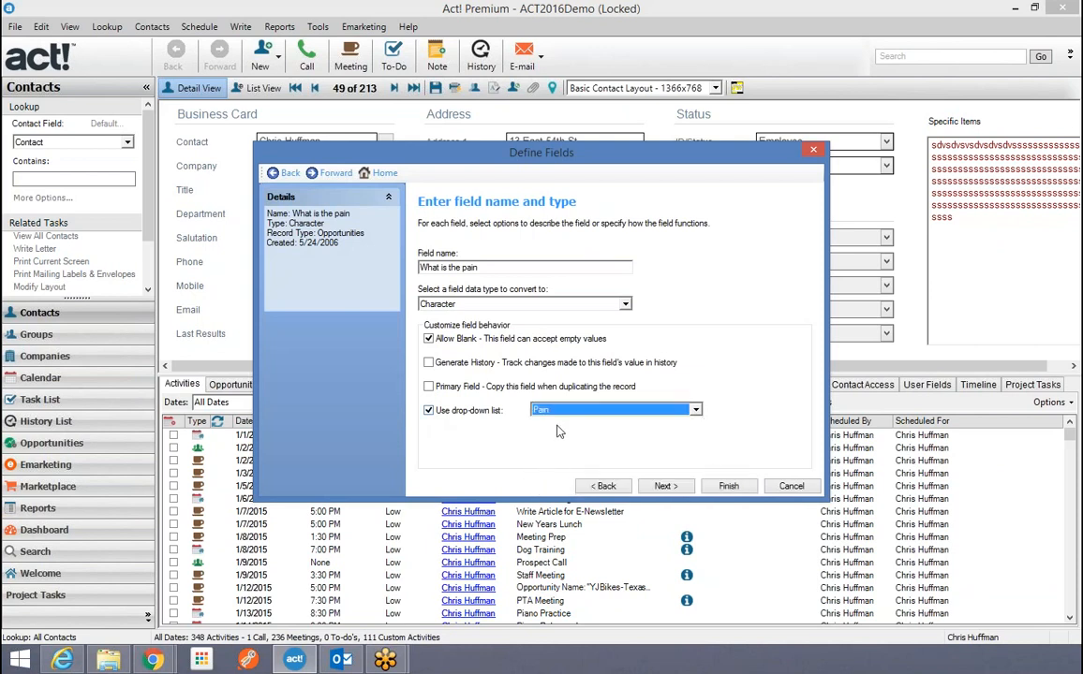
click(663, 485)
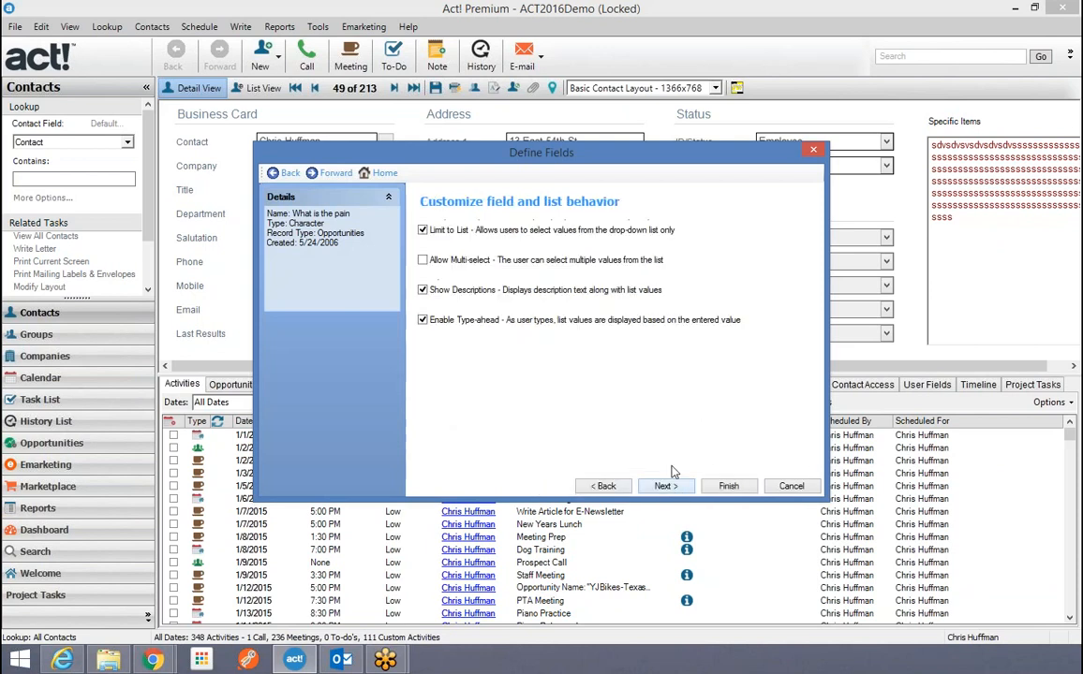
Turn off Limit to List and turn on Allow Multi-select for What is the pain, then save the field.
click(423, 231)
click(422, 260)
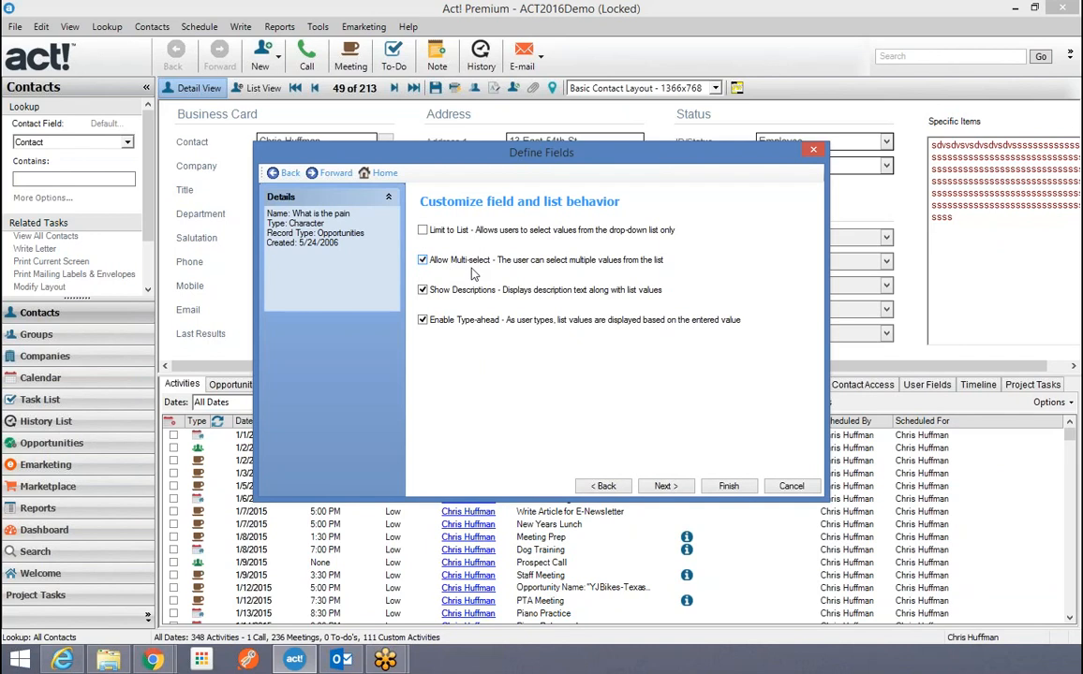
click(666, 487)
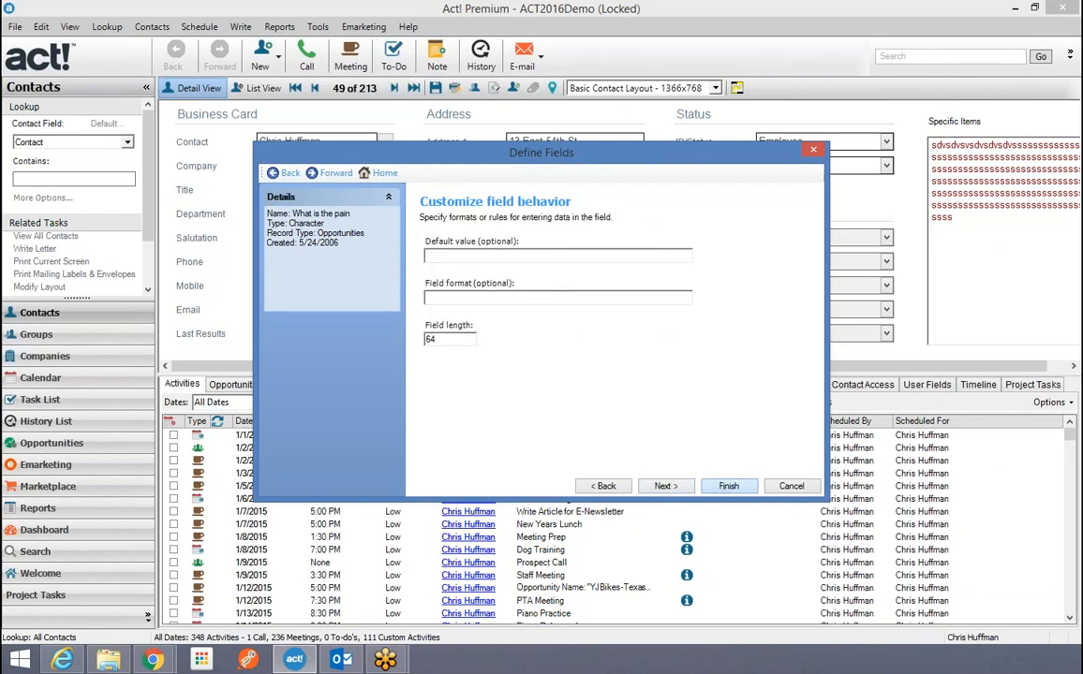
click(728, 487)
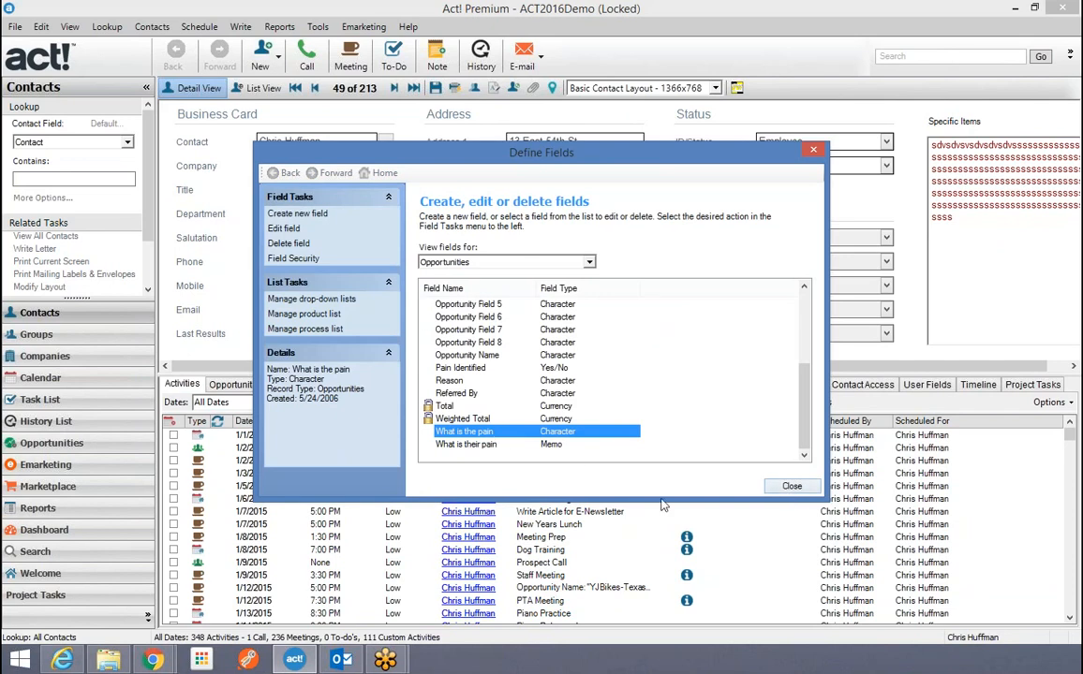
Finish defining fields, agree to modify the layout, and show the User Fields tab in the maximized Layout Designer.
click(791, 486)
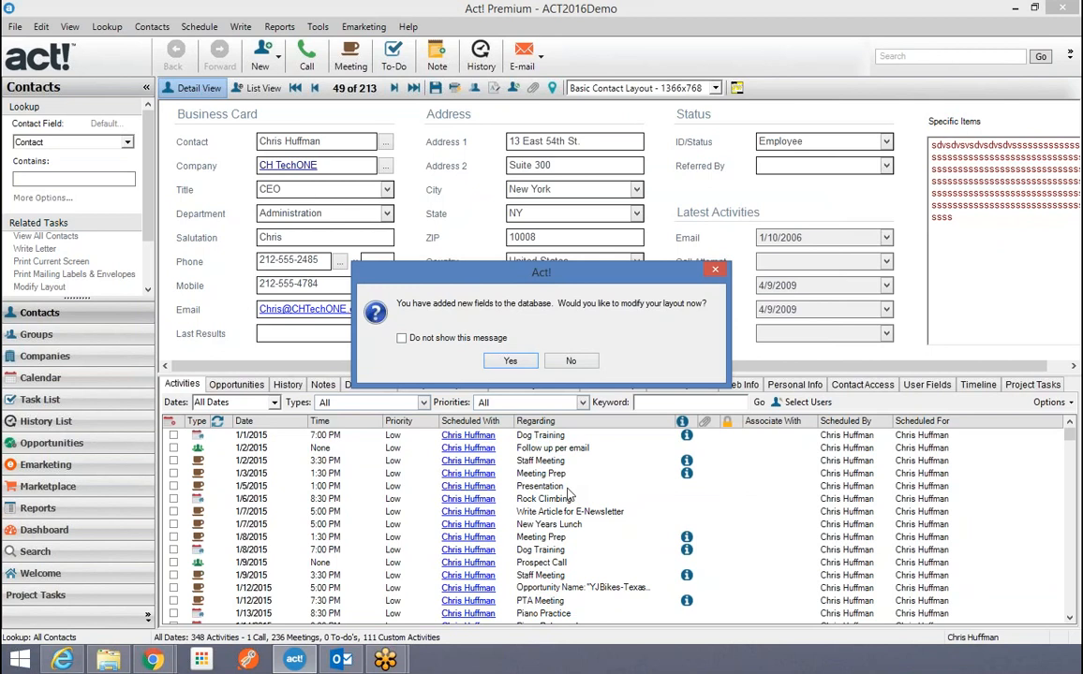
click(510, 362)
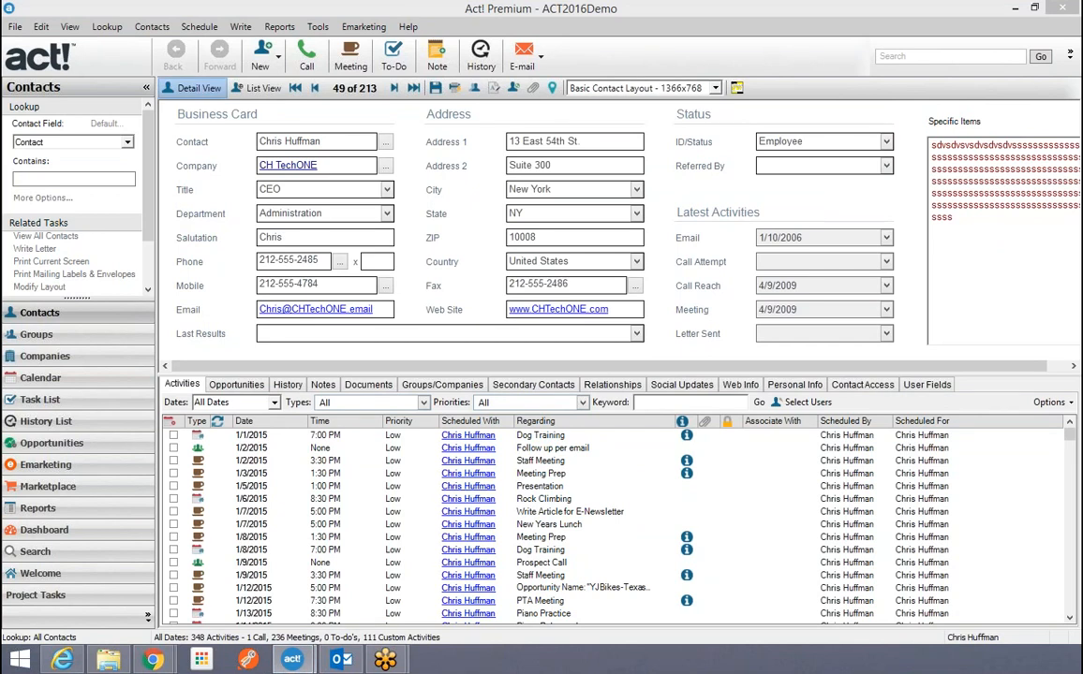
drag(1, 209, 712, 115)
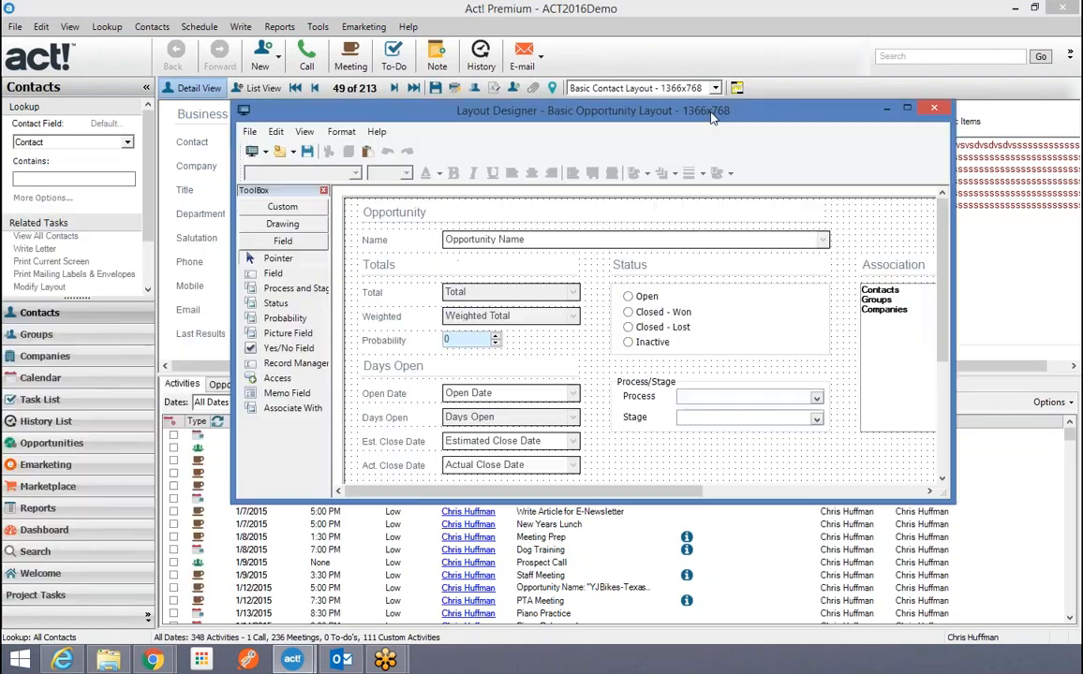
click(906, 109)
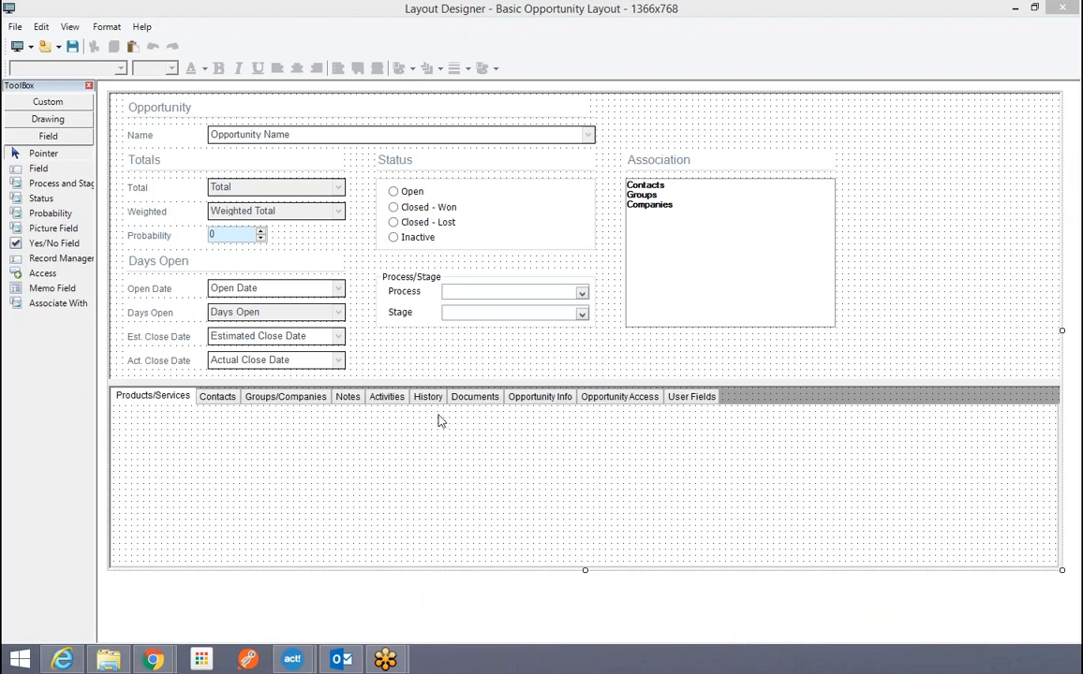
click(678, 401)
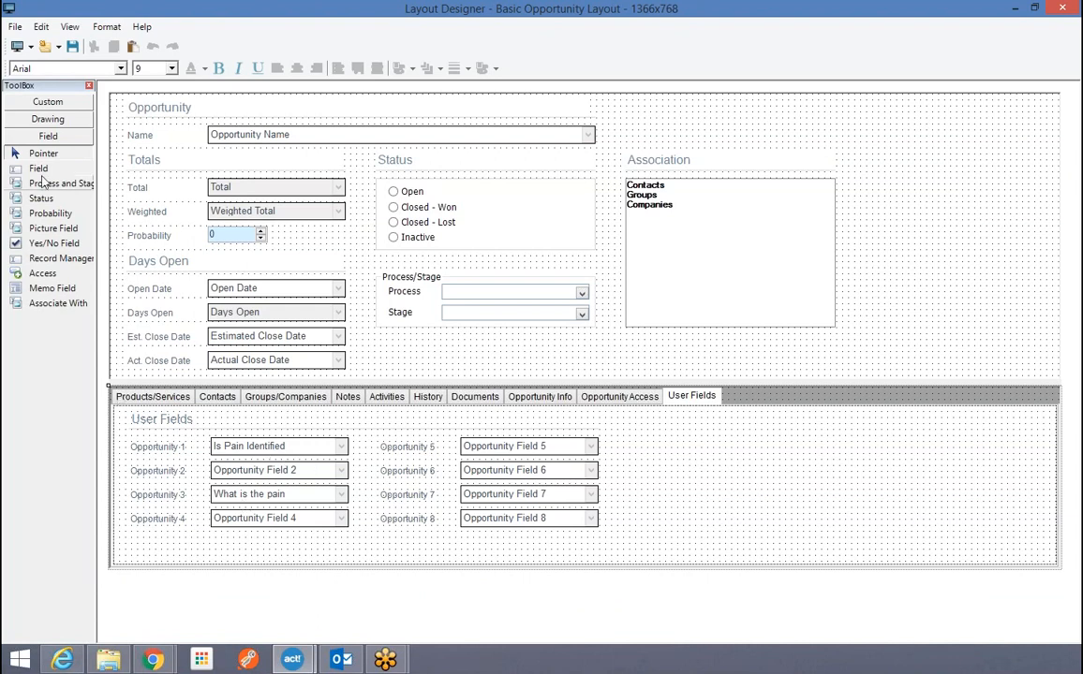
Add the Pain Identified Yes/No field with a label above the Association section, beside Opportunity Name.
click(39, 246)
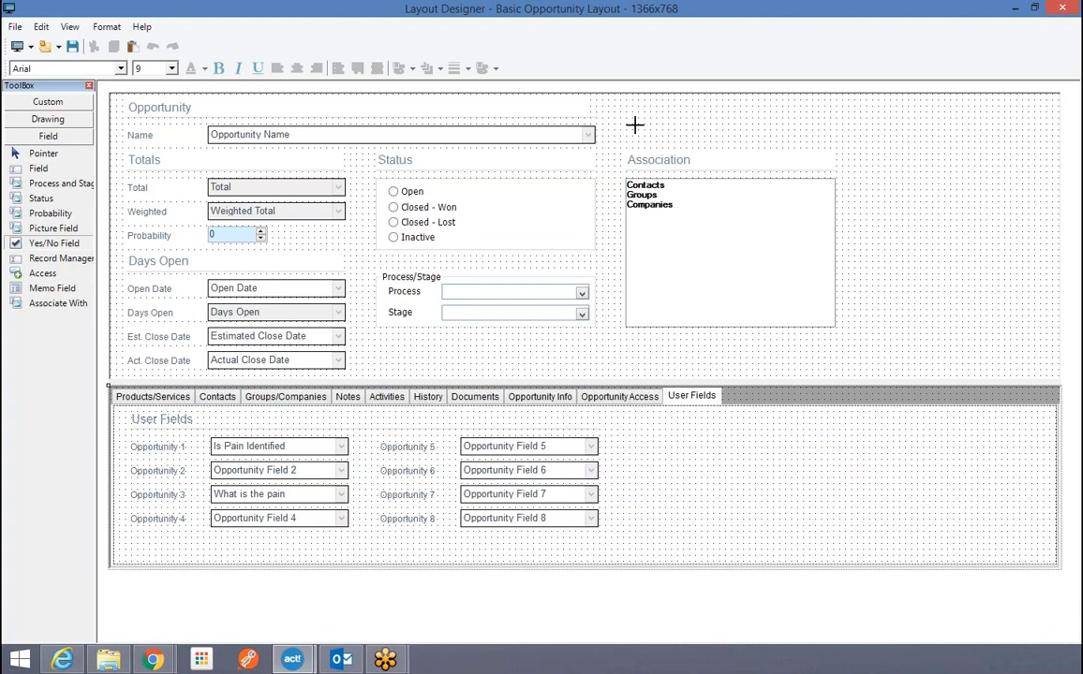
drag(633, 124, 647, 138)
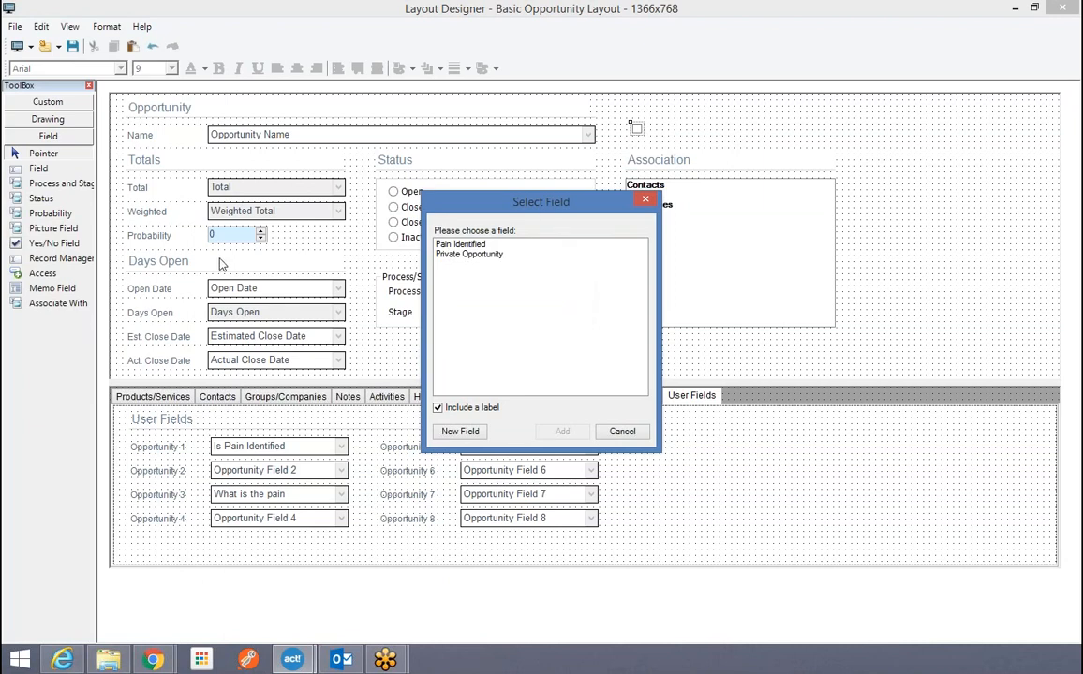
click(447, 246)
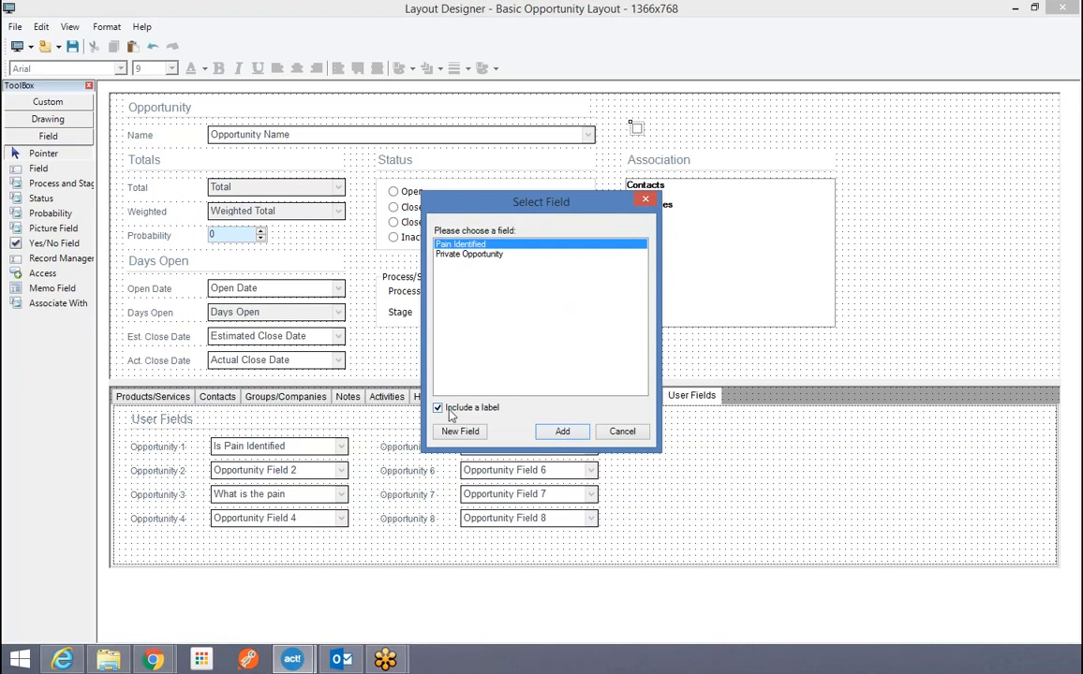
click(559, 432)
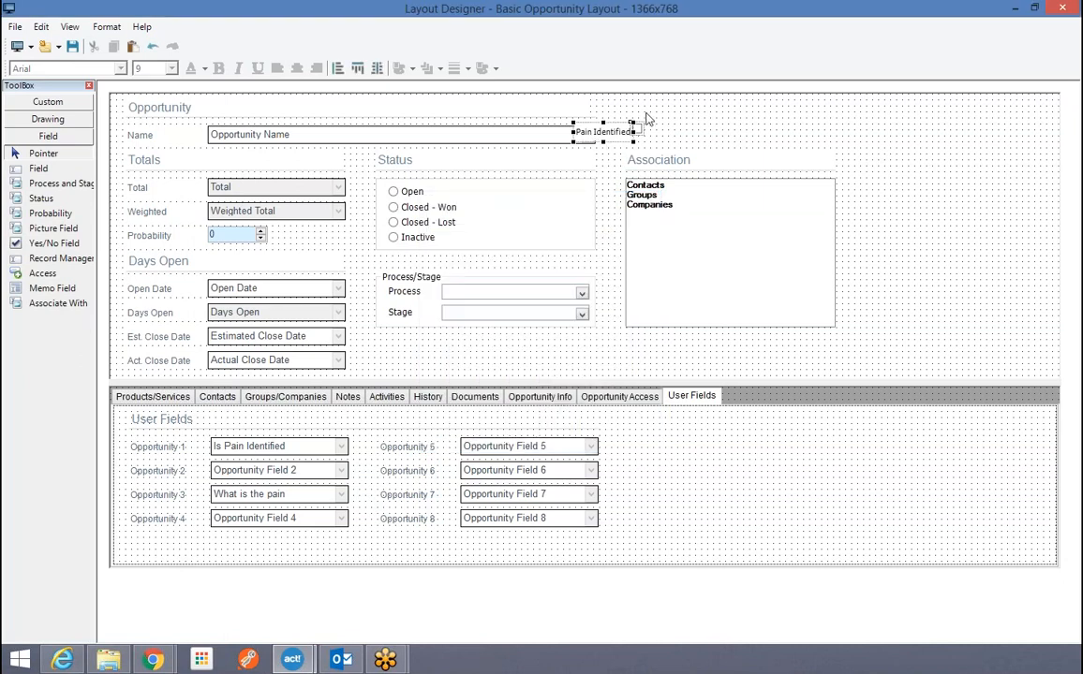
Shift the Pain Identified checkbox and its label right so they clear the Opportunity Name field, and deselect them.
key(Right)
key(Right)
key(Right)
key(Right)
key(Right)
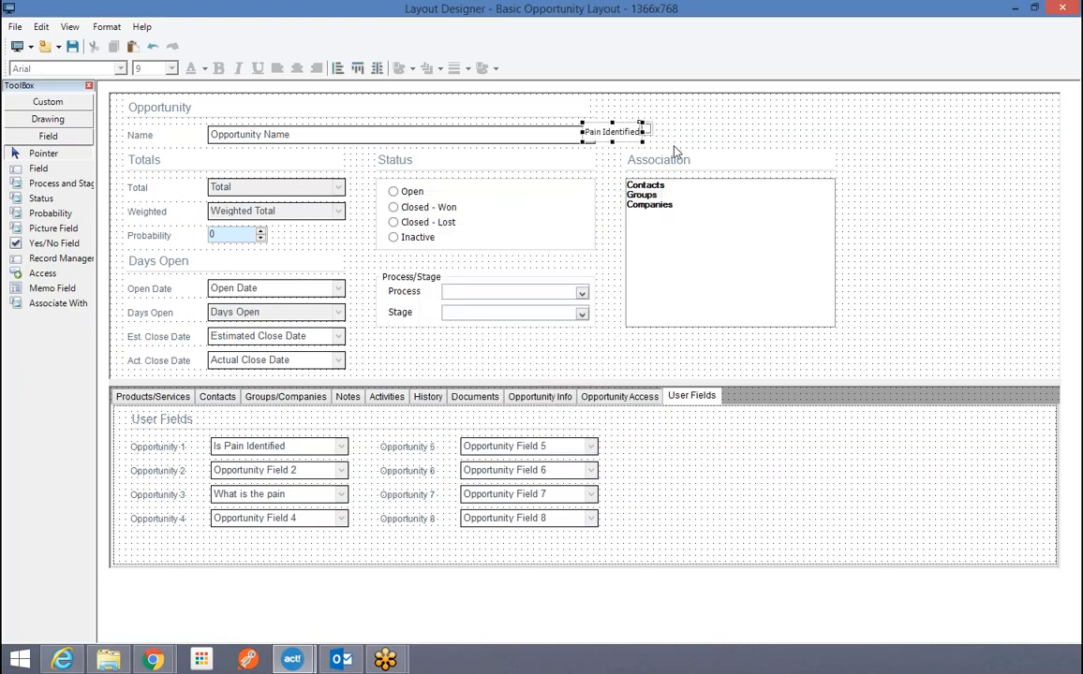
click(745, 150)
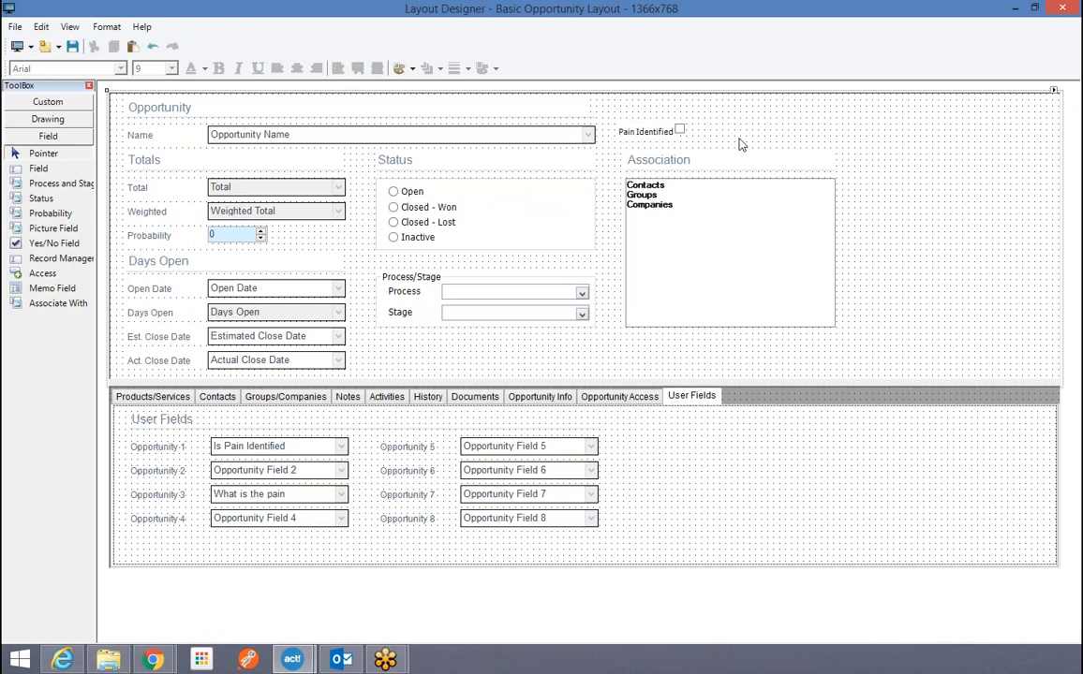
Set the font color of the Pain Identified checkbox label to Brown.
click(658, 135)
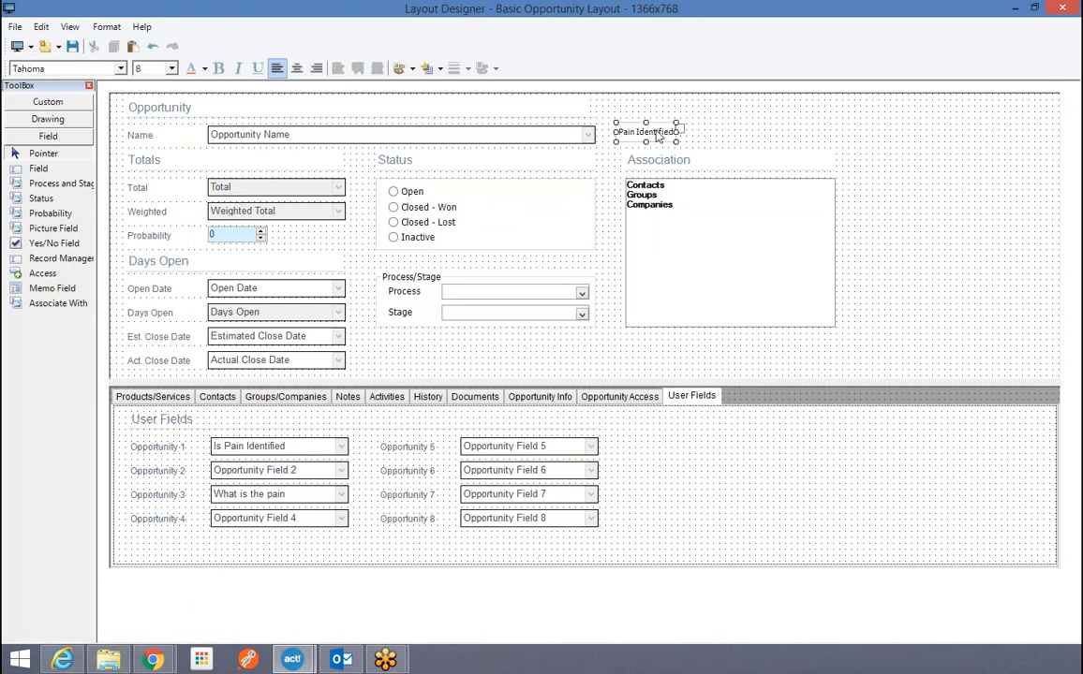
double_click(658, 136)
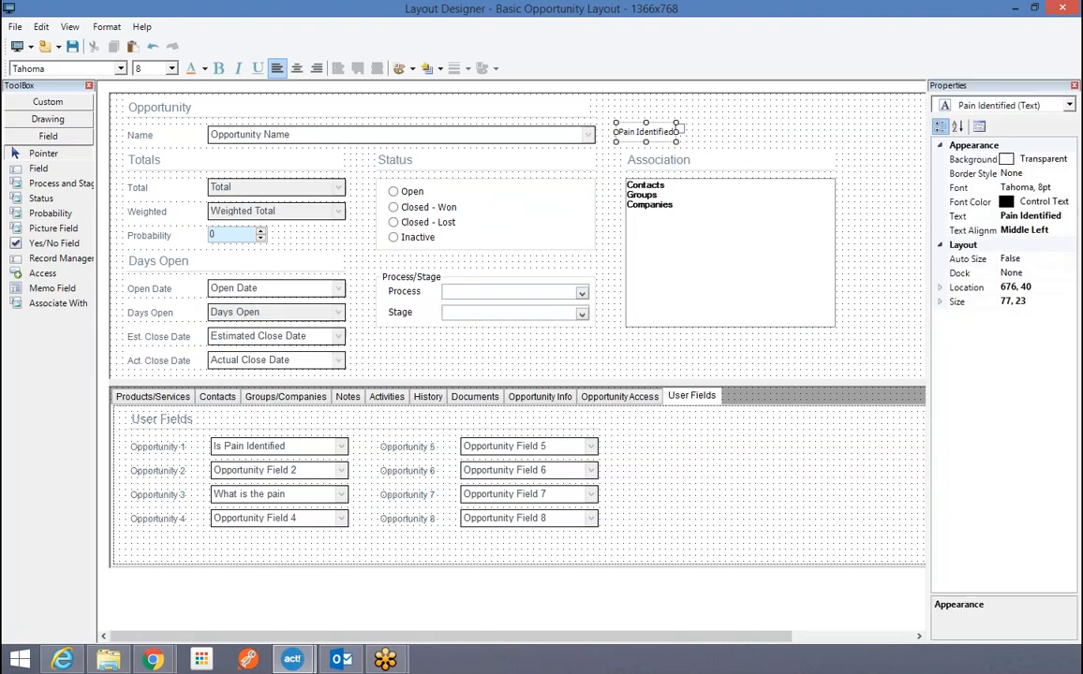
click(1066, 201)
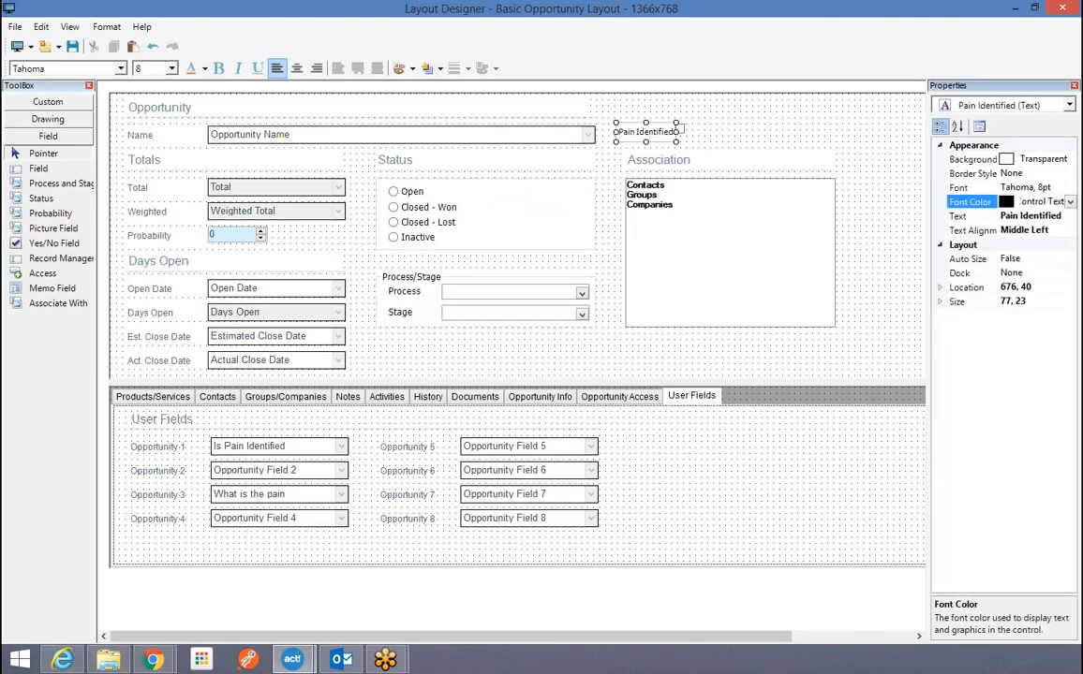
click(1069, 201)
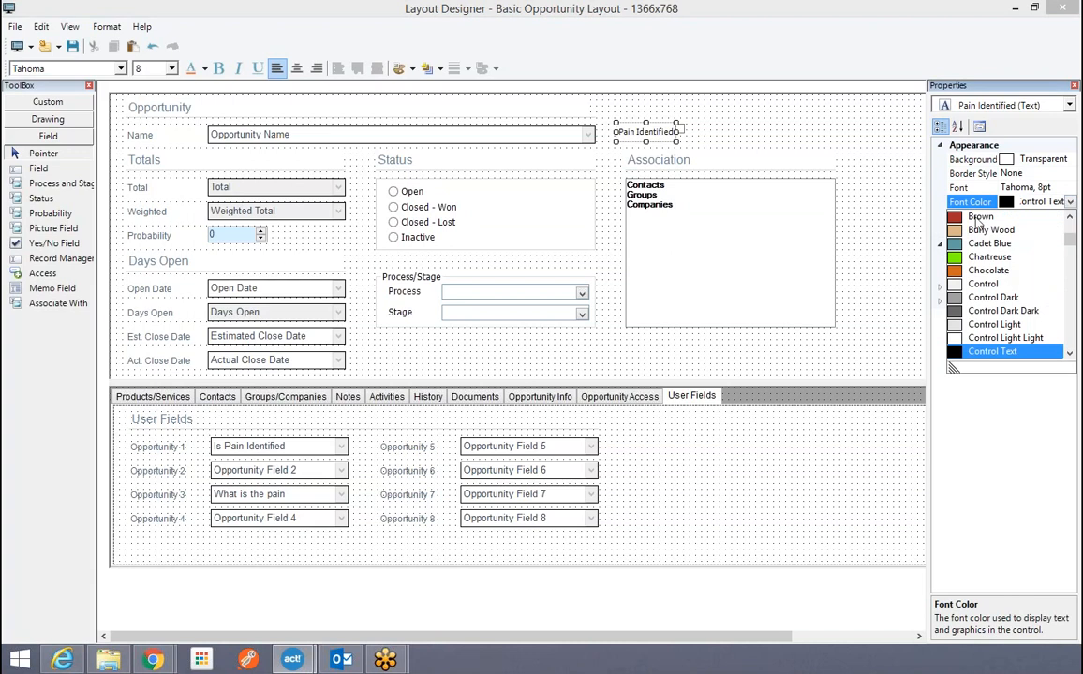
click(976, 222)
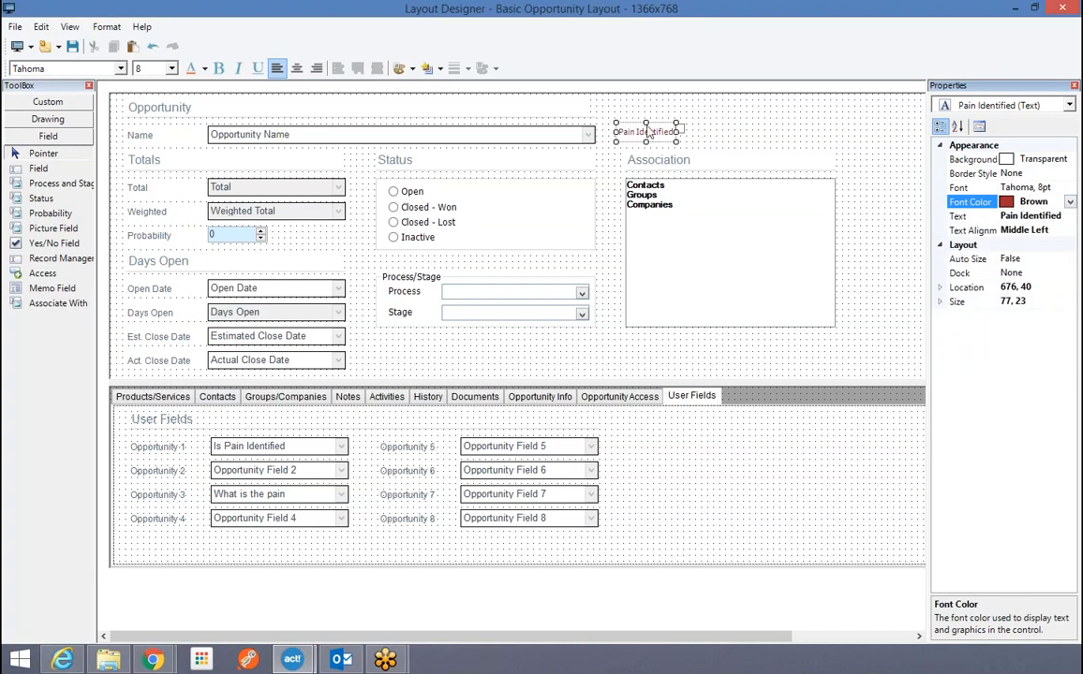
click(737, 139)
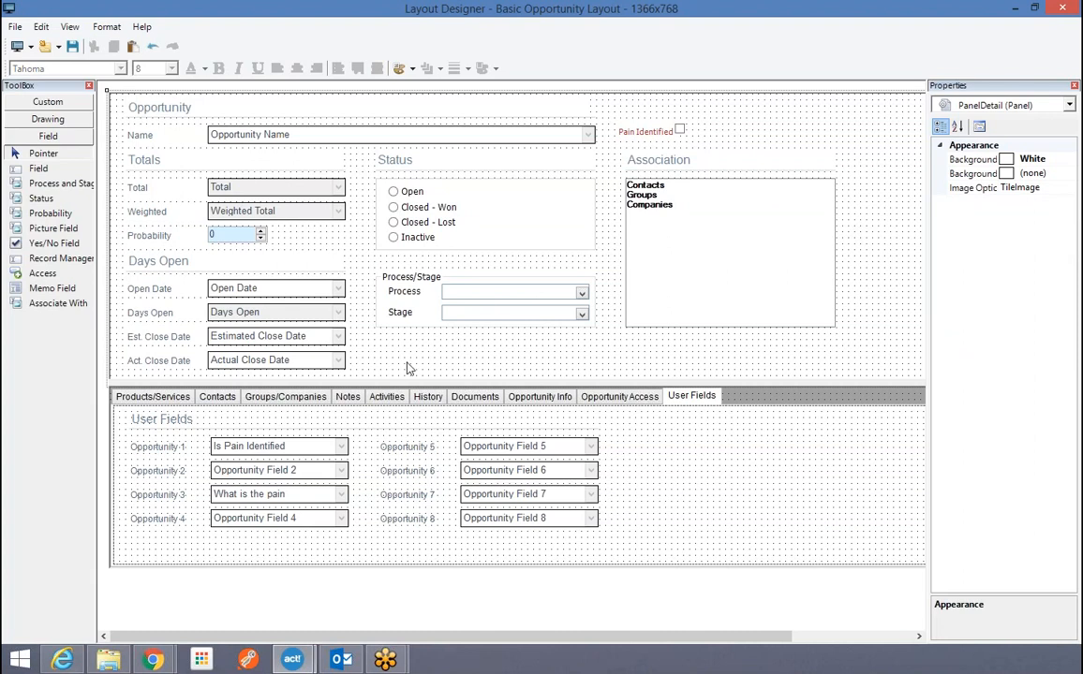
click(328, 448)
drag(330, 443, 136, 452)
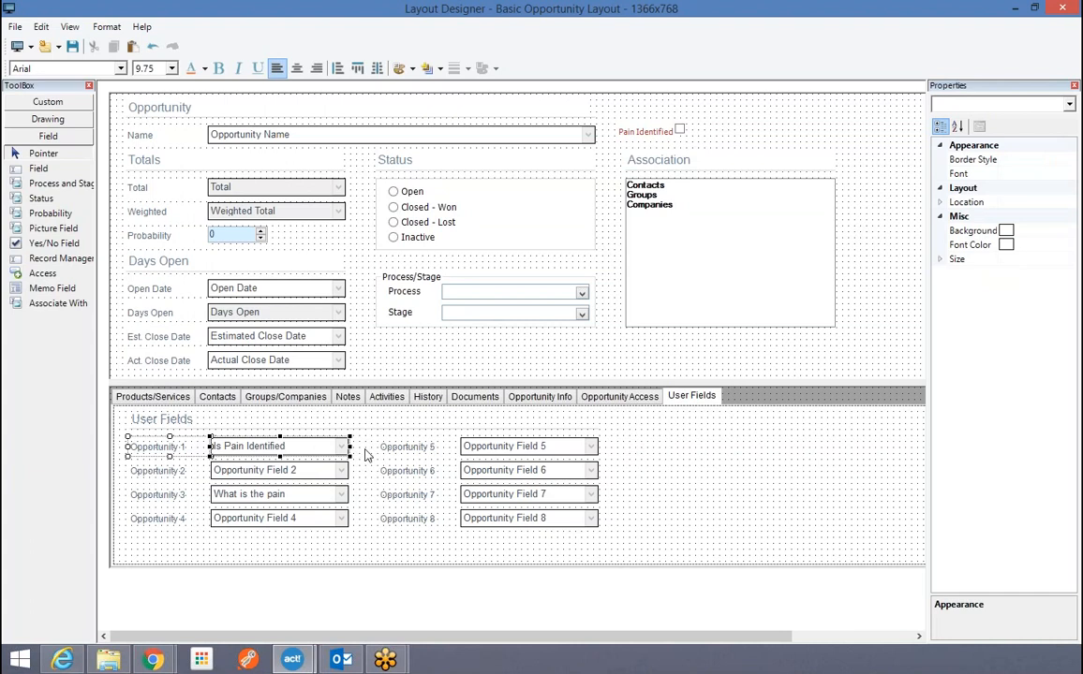
click(632, 453)
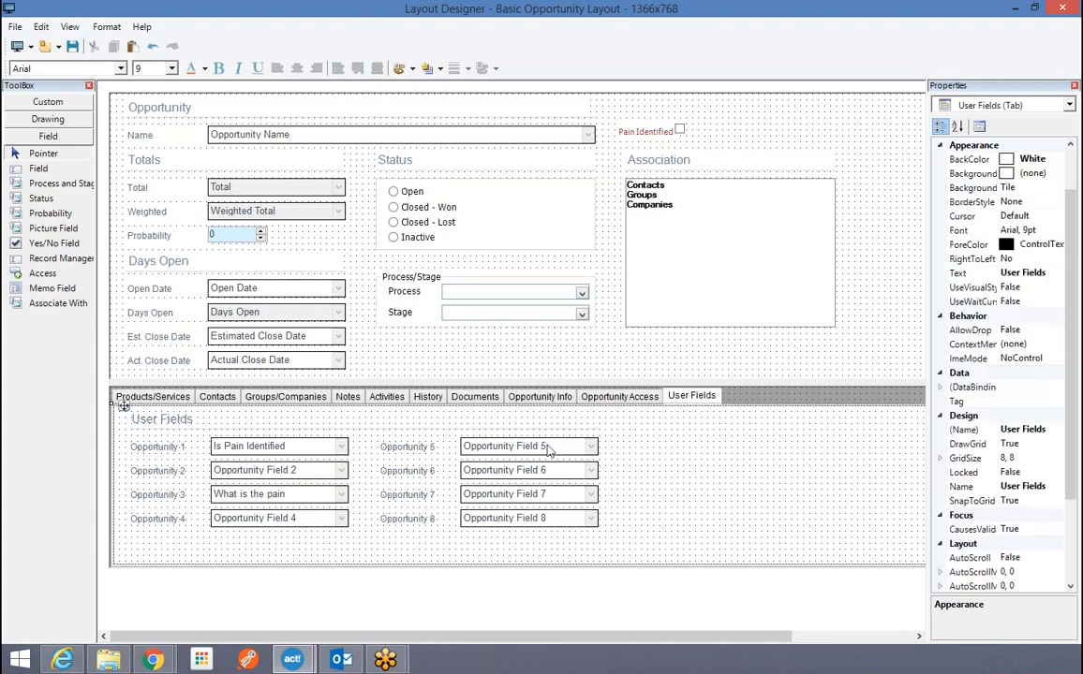
drag(410, 446, 409, 450)
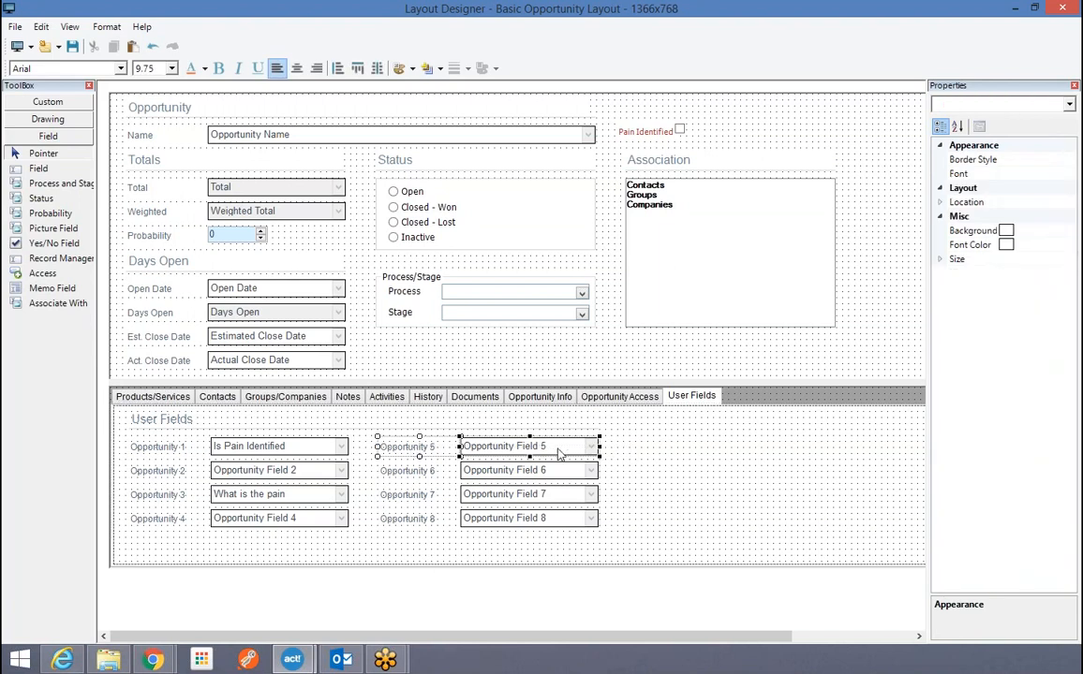
click(366, 453)
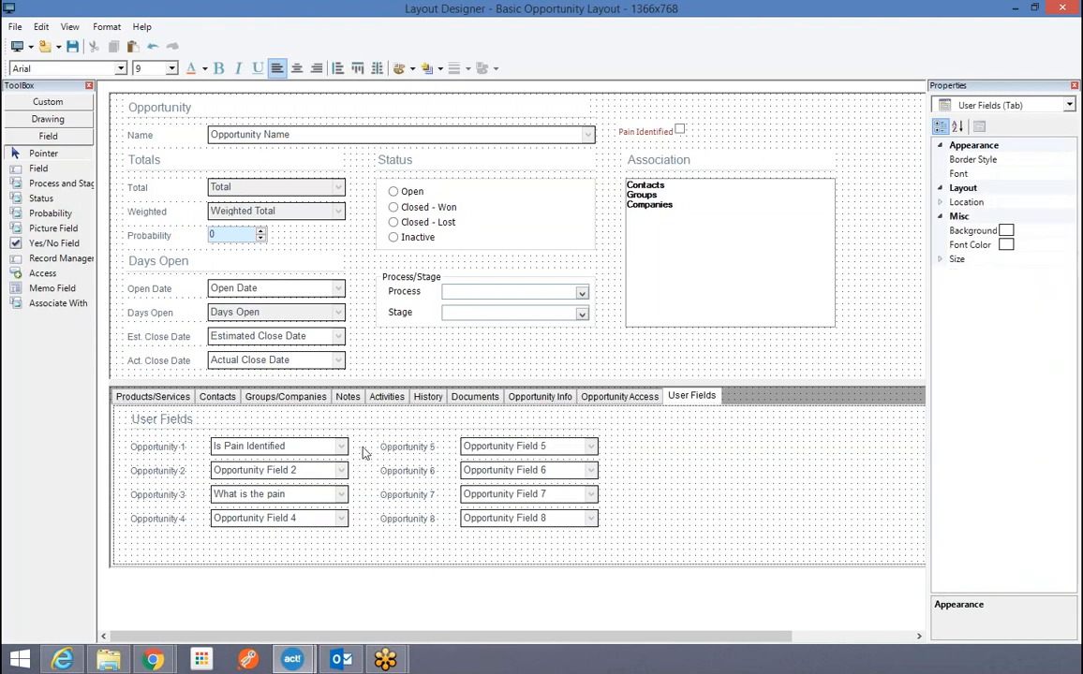
Move the Is Pain Identified field and its label from User Fields to below Process/Stage, and relabel it "Pain Identified?".
drag(128, 442, 521, 356)
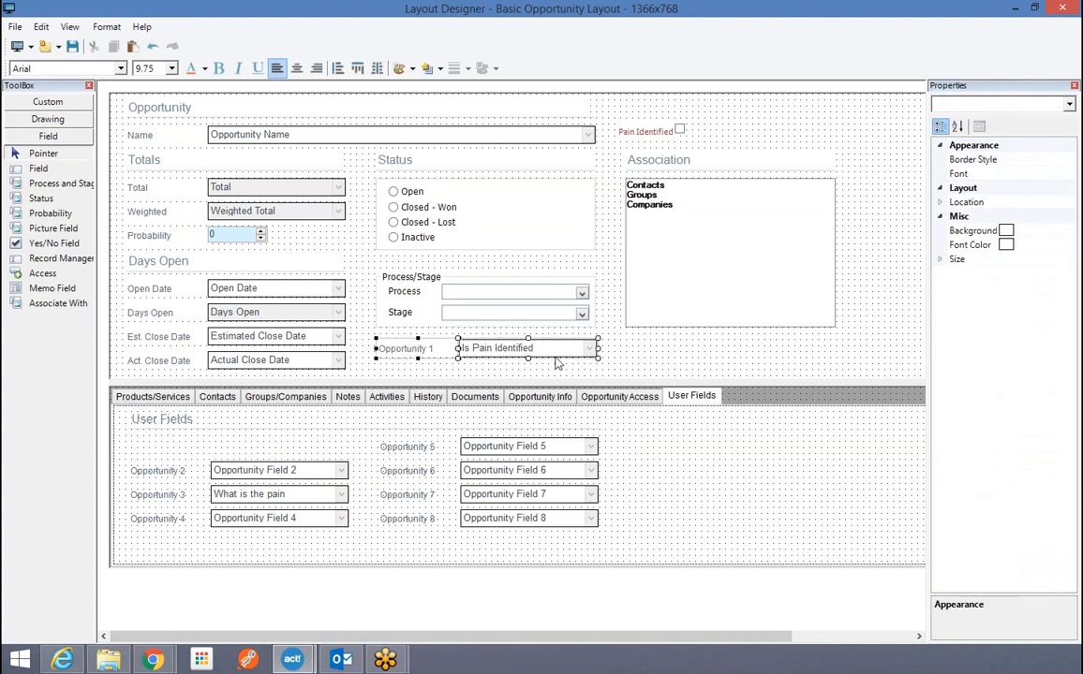
click(527, 352)
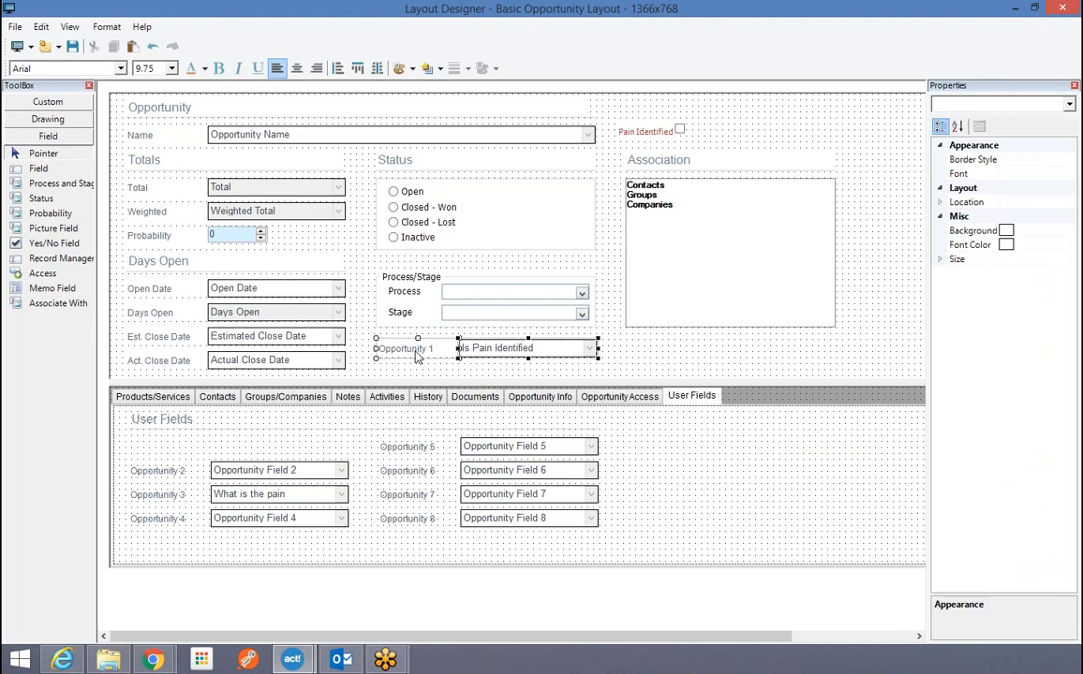
double_click(419, 350)
drag(434, 349, 338, 345)
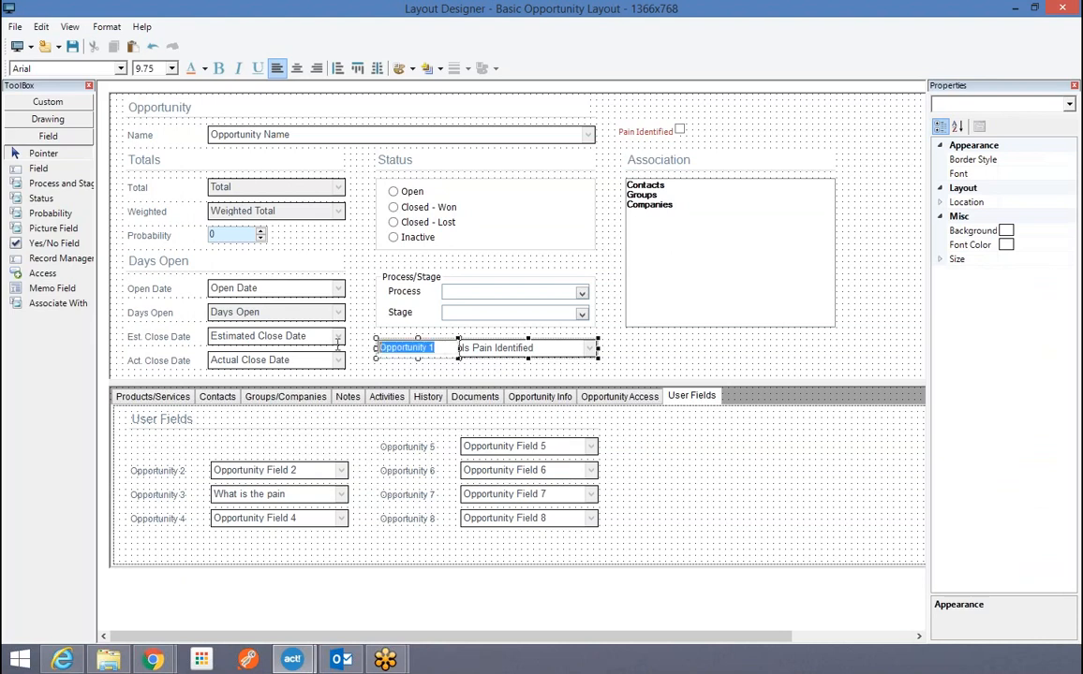
text(P)
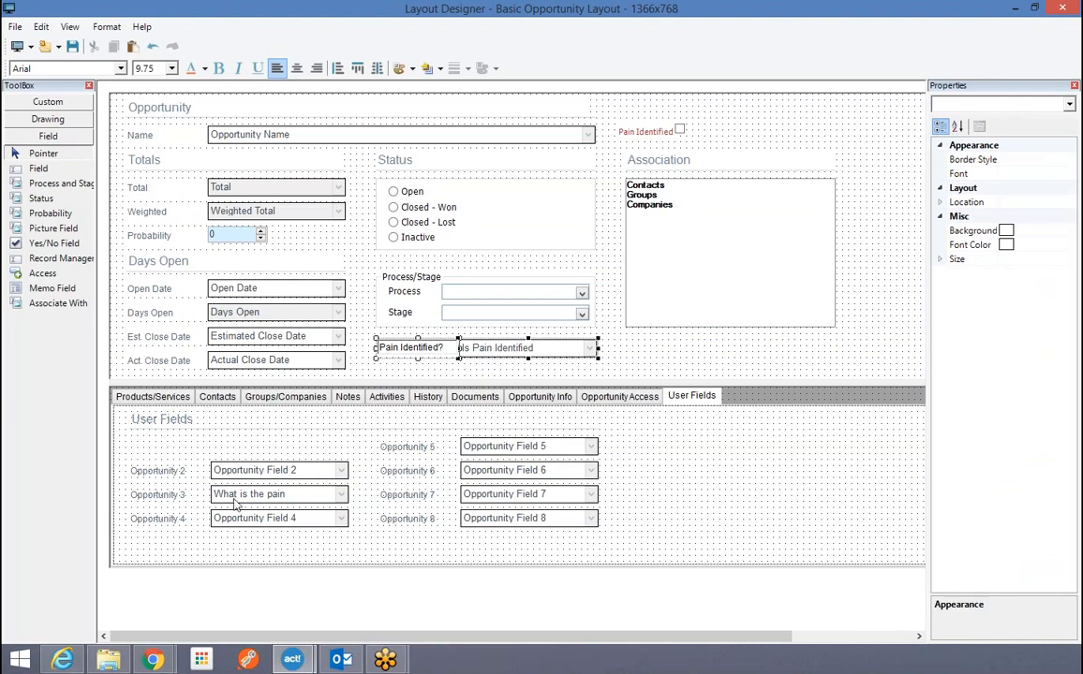
click(360, 493)
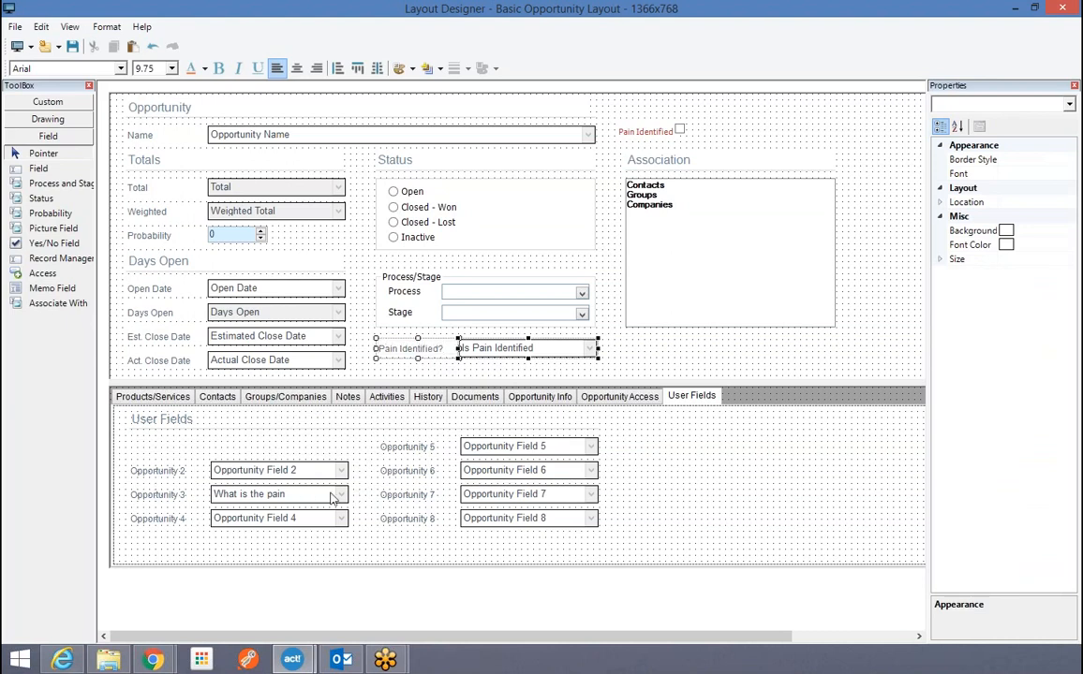
Move the What is the pain field and its label from User Fields to below the Association box, and relabel it "Pain".
click(175, 497)
click(358, 501)
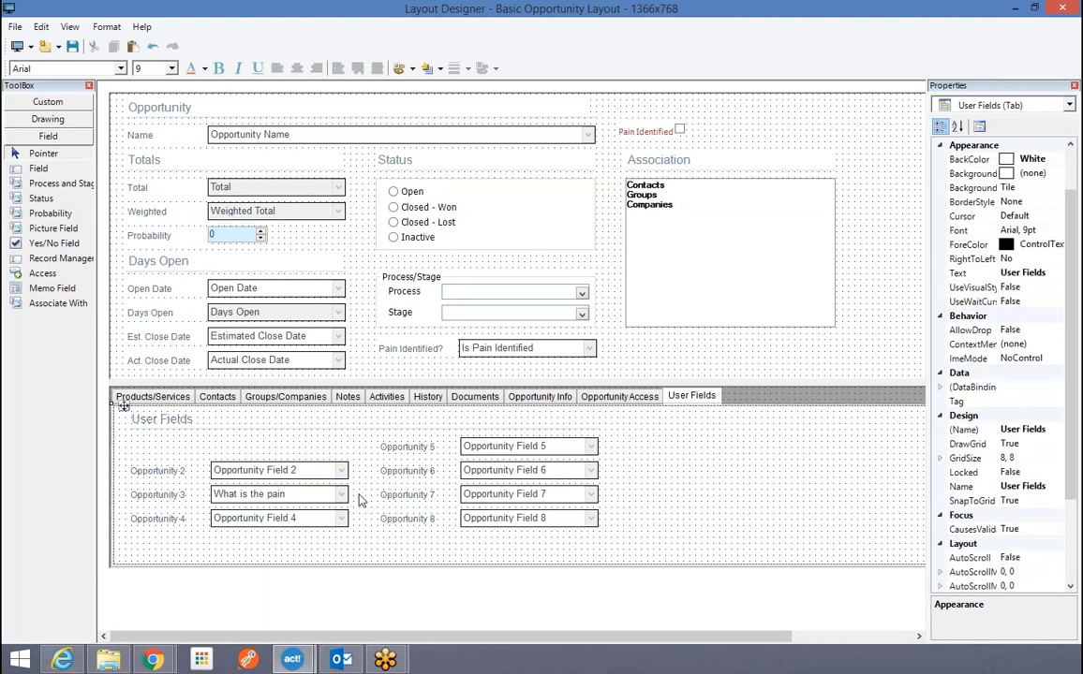
drag(150, 512, 754, 356)
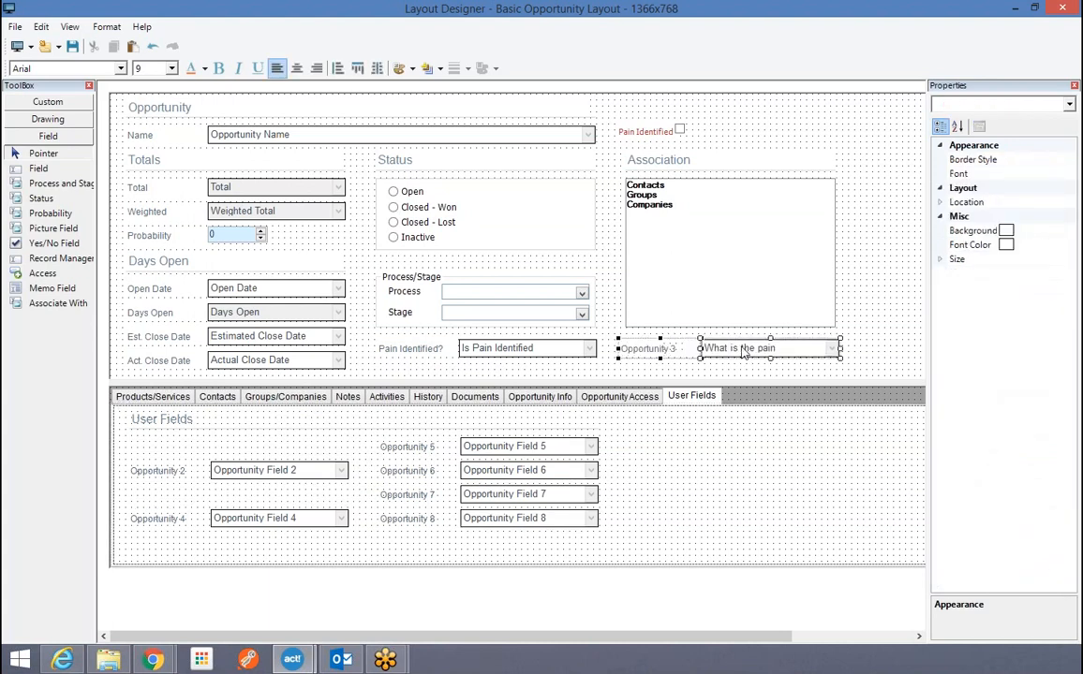
double_click(685, 347)
text(Pain)
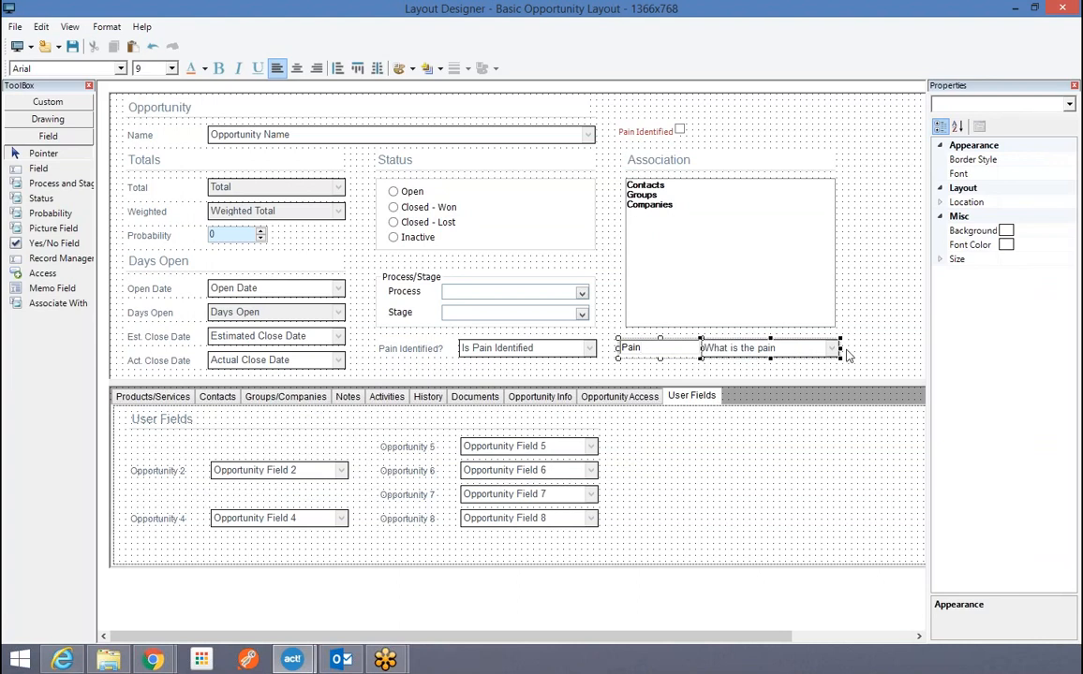
Widen the What is the pain field to about 412 pixels.
click(841, 350)
drag(841, 350, 915, 350)
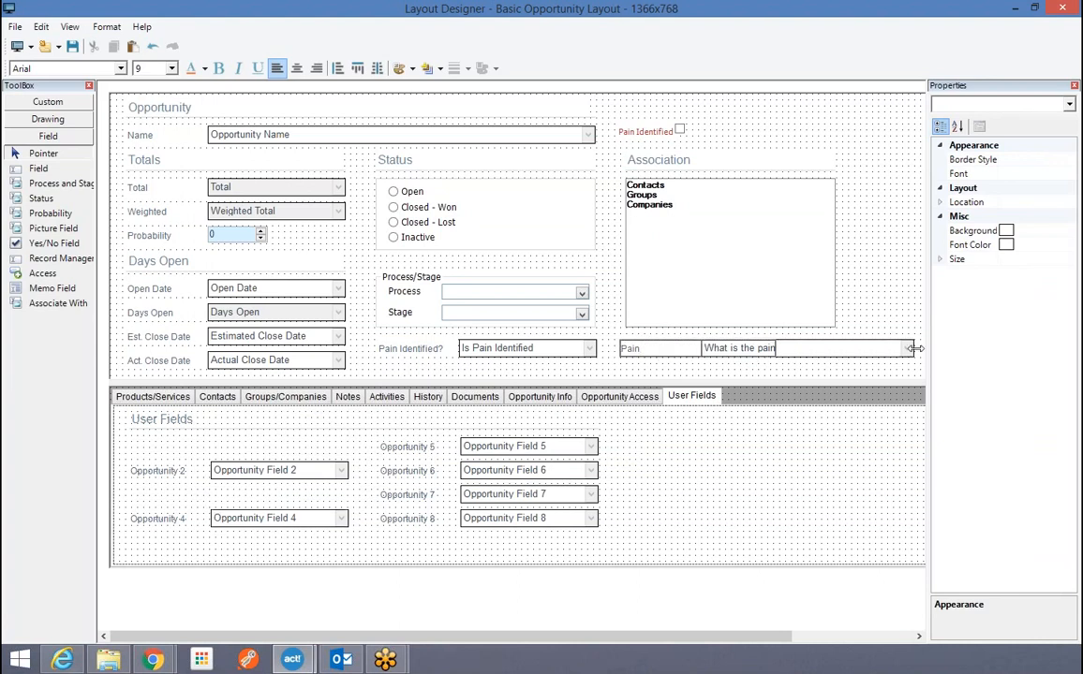
drag(737, 636, 894, 636)
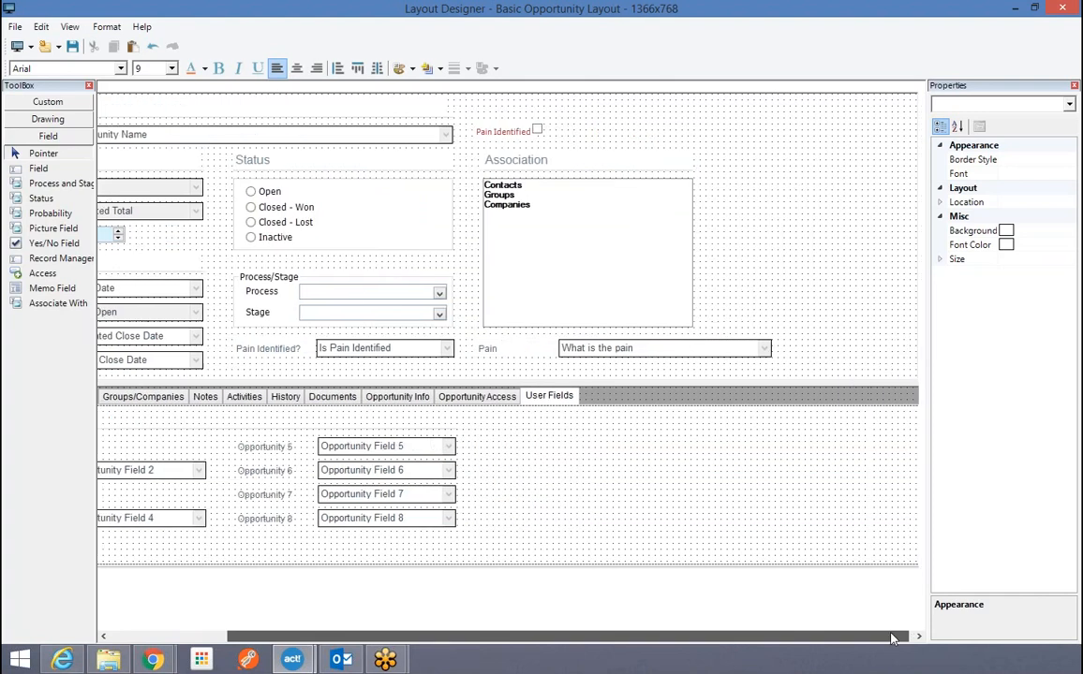
click(762, 349)
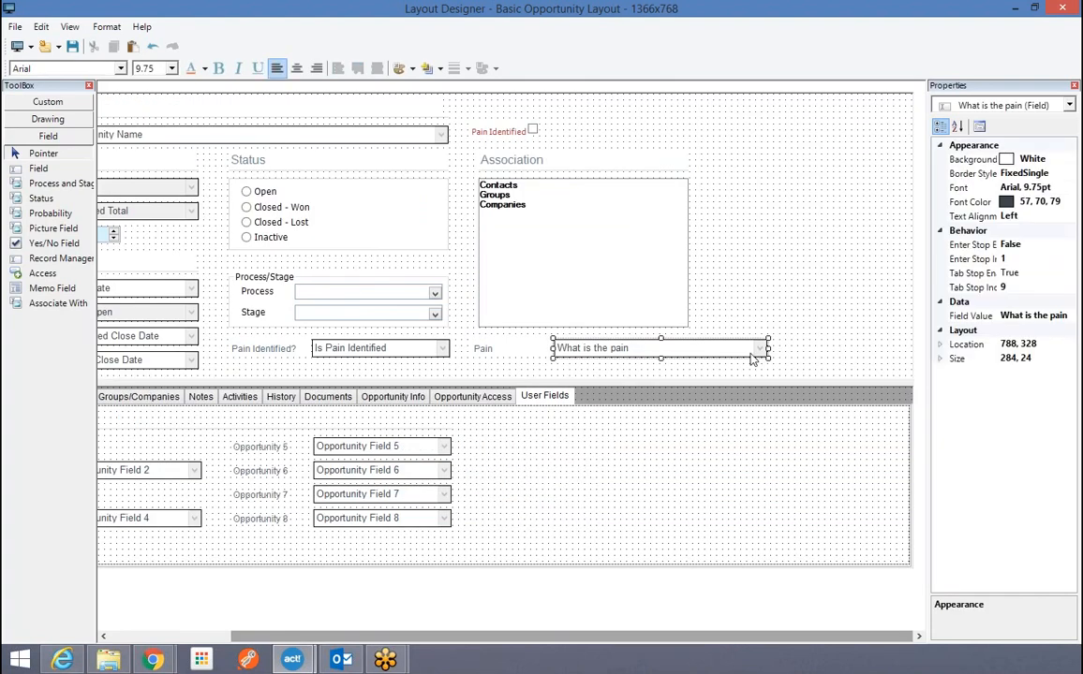
drag(768, 349, 862, 349)
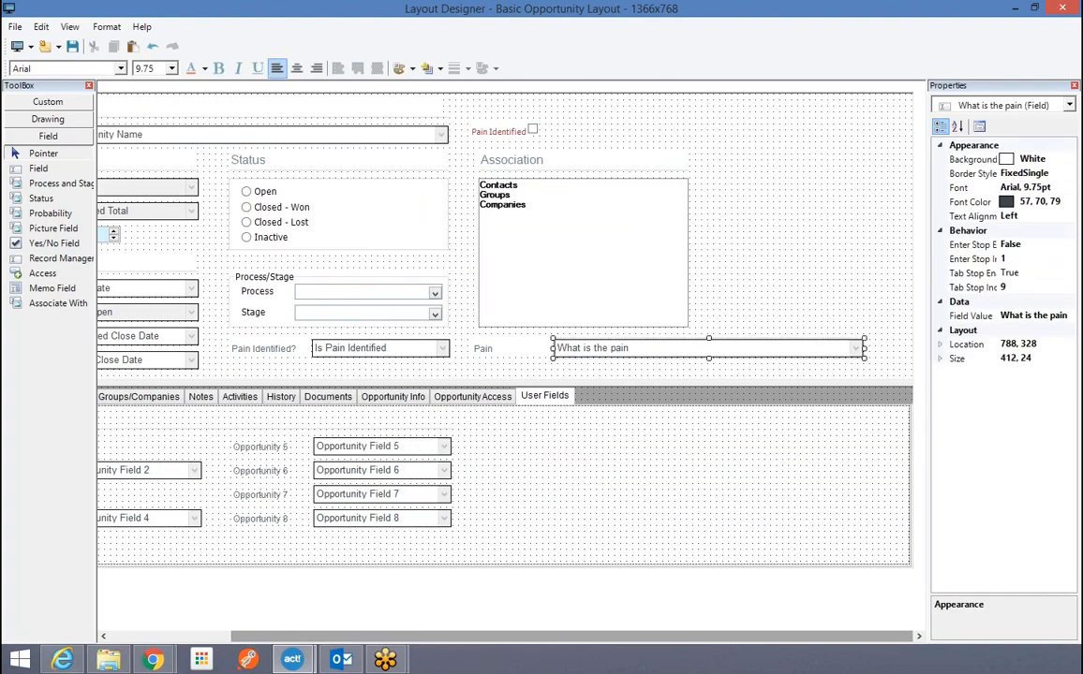
Shrink the Pain label to about 105 pixels wide so it ends at its field, and right-align its text.
click(483, 350)
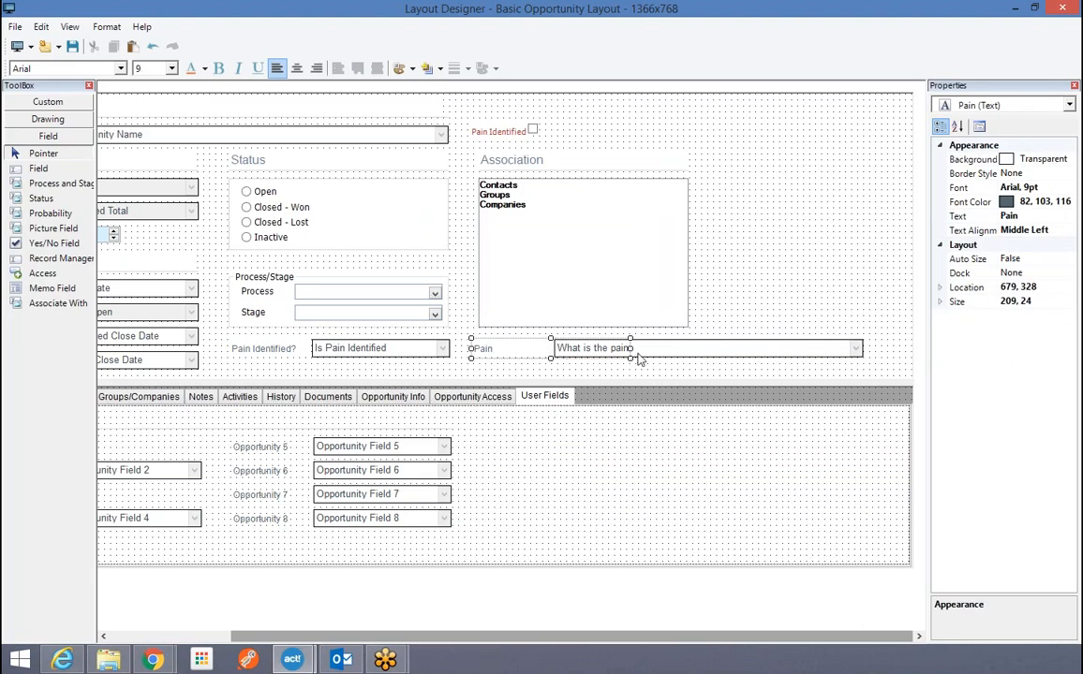
drag(629, 347, 552, 348)
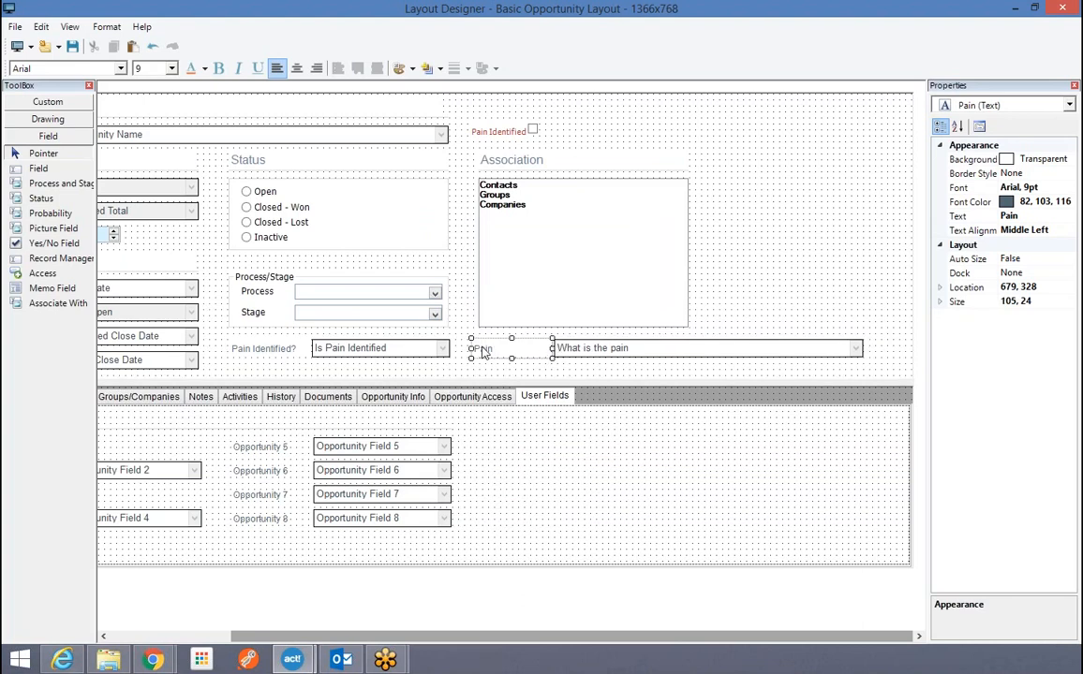
click(316, 67)
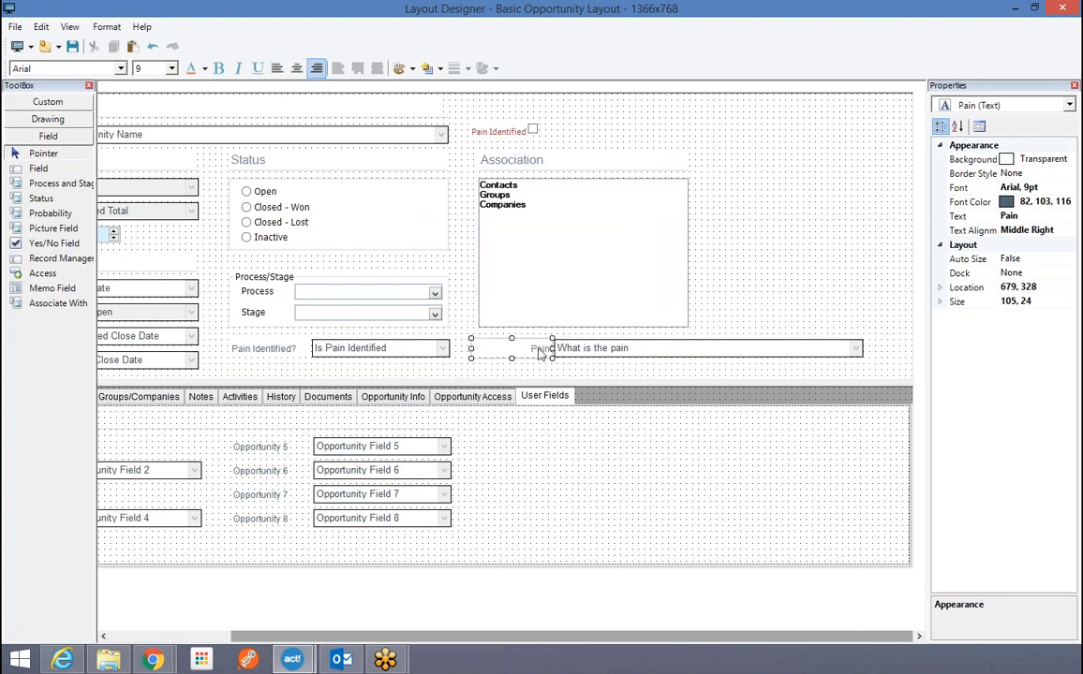
Set the Pain label's font to Arial Rounded MT Bold, size 9, and deselect it.
click(1070, 188)
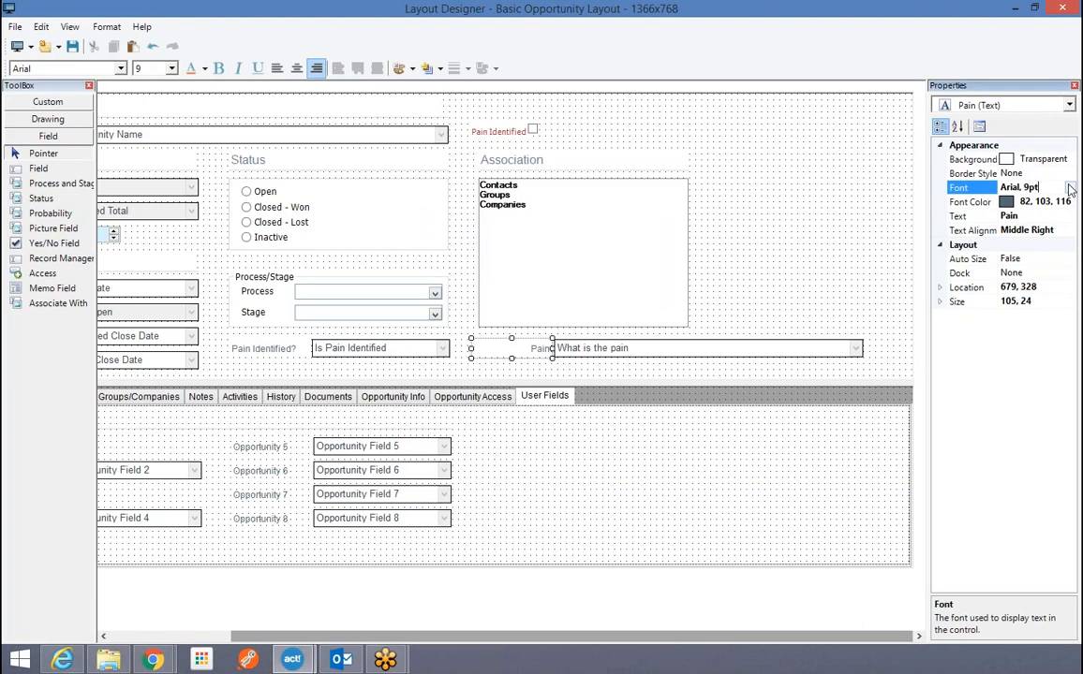
click(1070, 188)
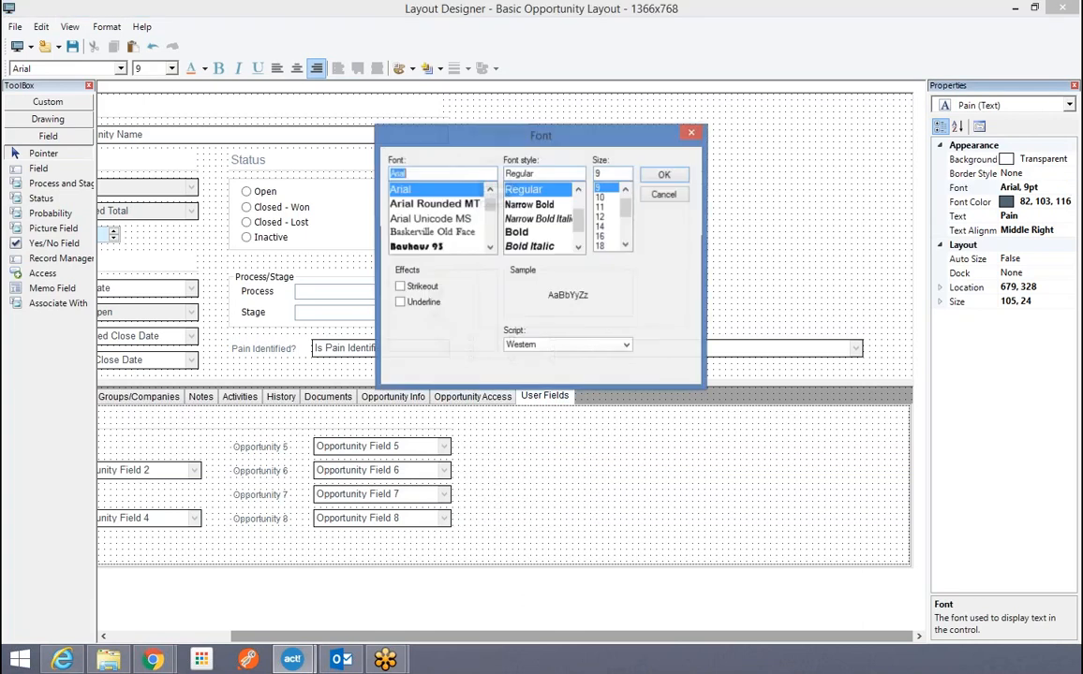
click(412, 204)
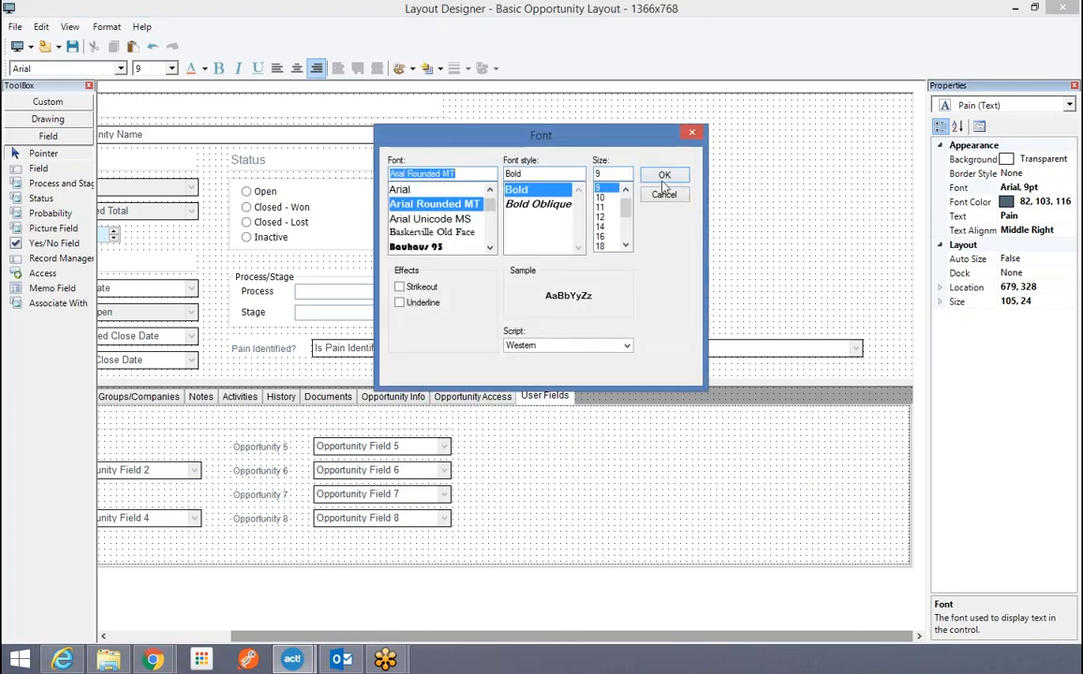
click(664, 176)
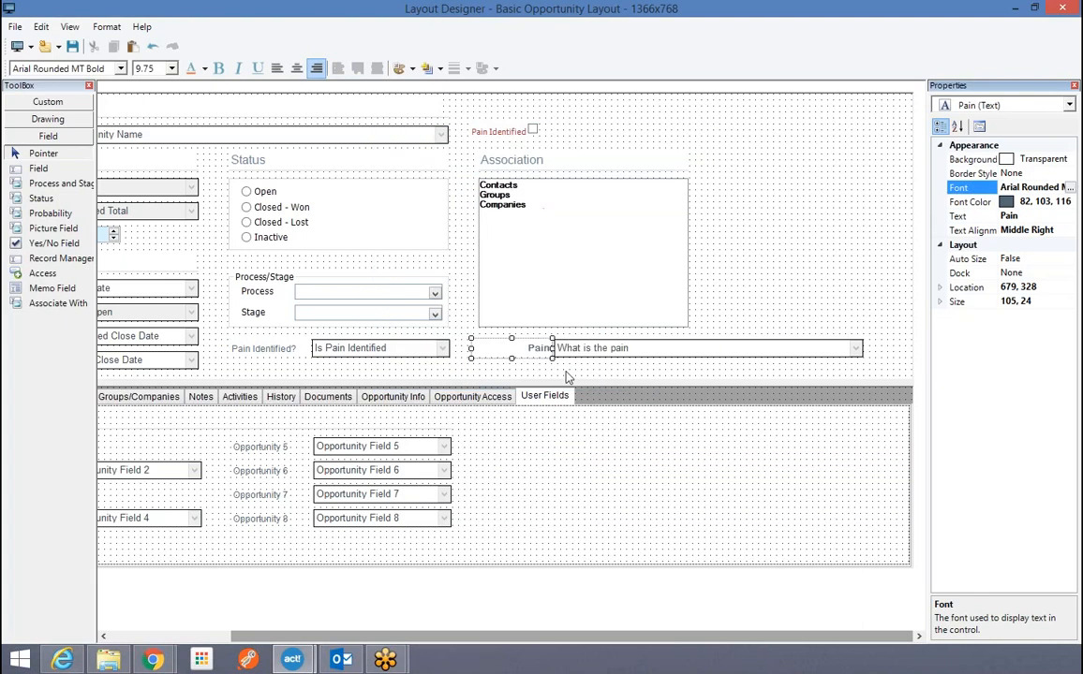
click(557, 372)
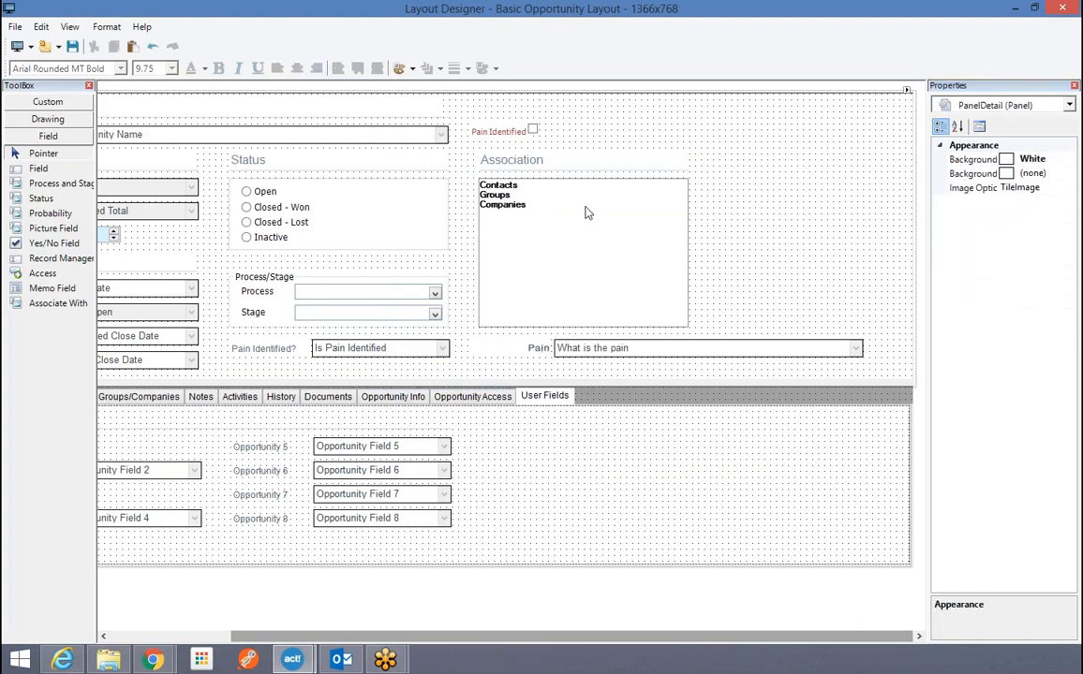
Save the Basic Opportunity Layout and exit the Layout Designer.
click(73, 47)
click(15, 26)
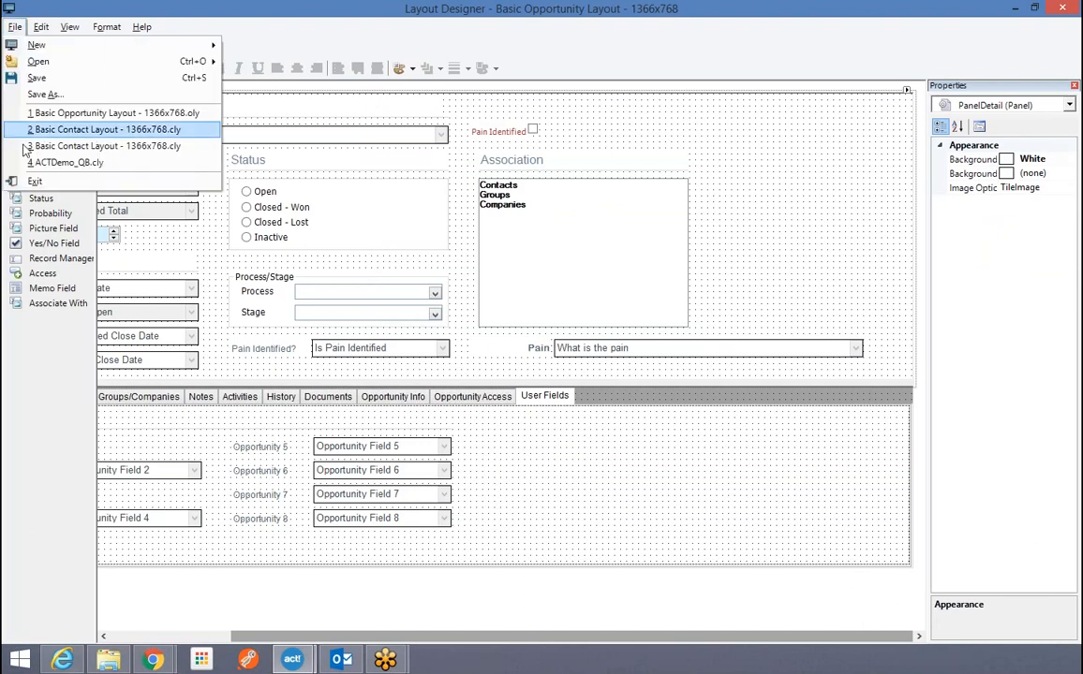
click(35, 182)
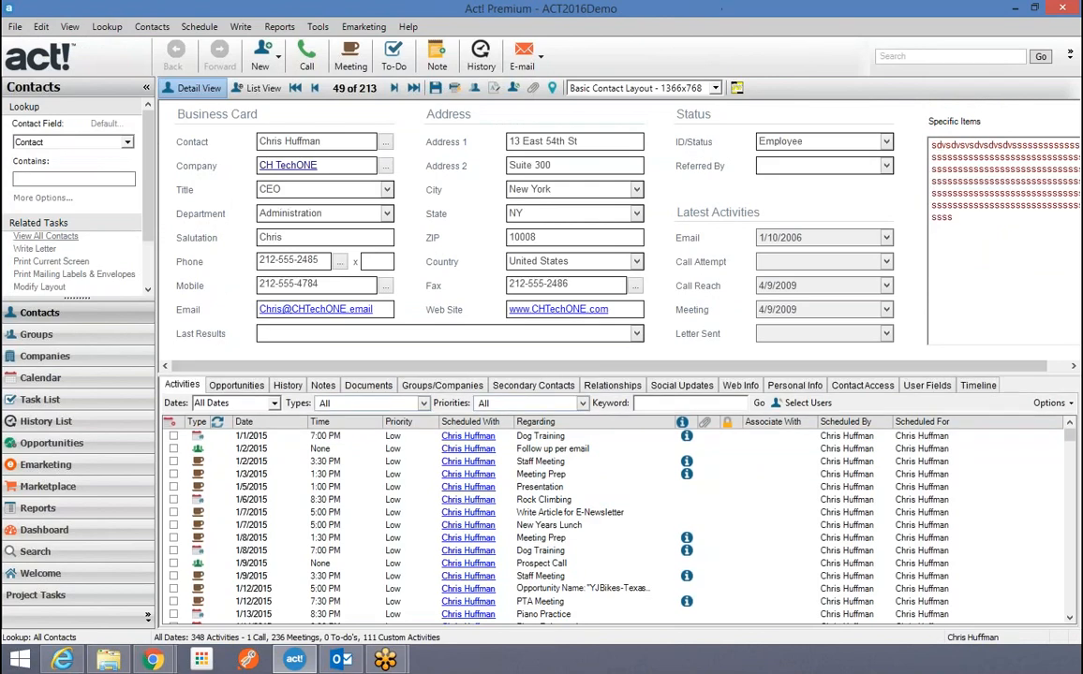
Open the Picture Frame Ltd-Framing Facility opportunity and enlarge its upper pane until the pain fields show.
click(48, 444)
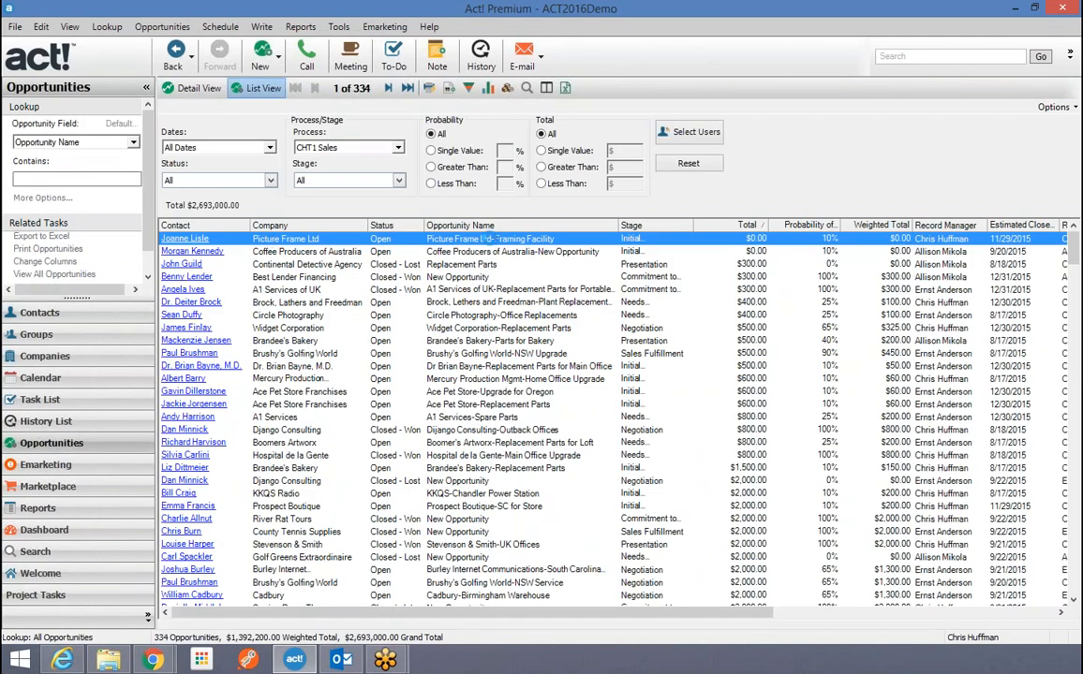
double_click(487, 239)
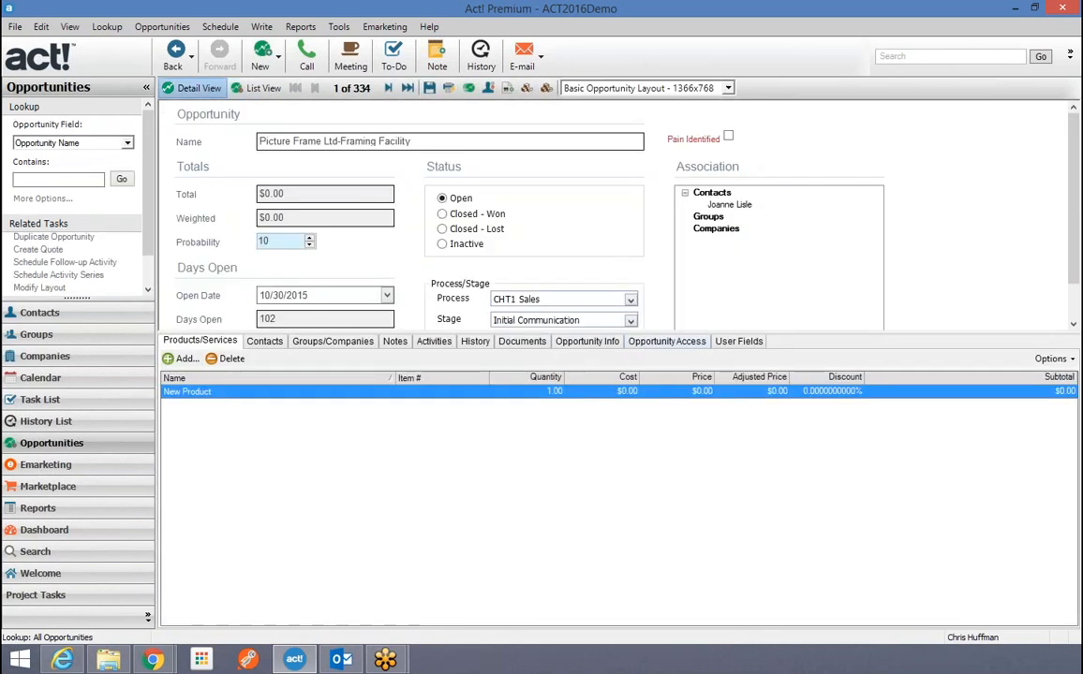
drag(632, 332, 632, 442)
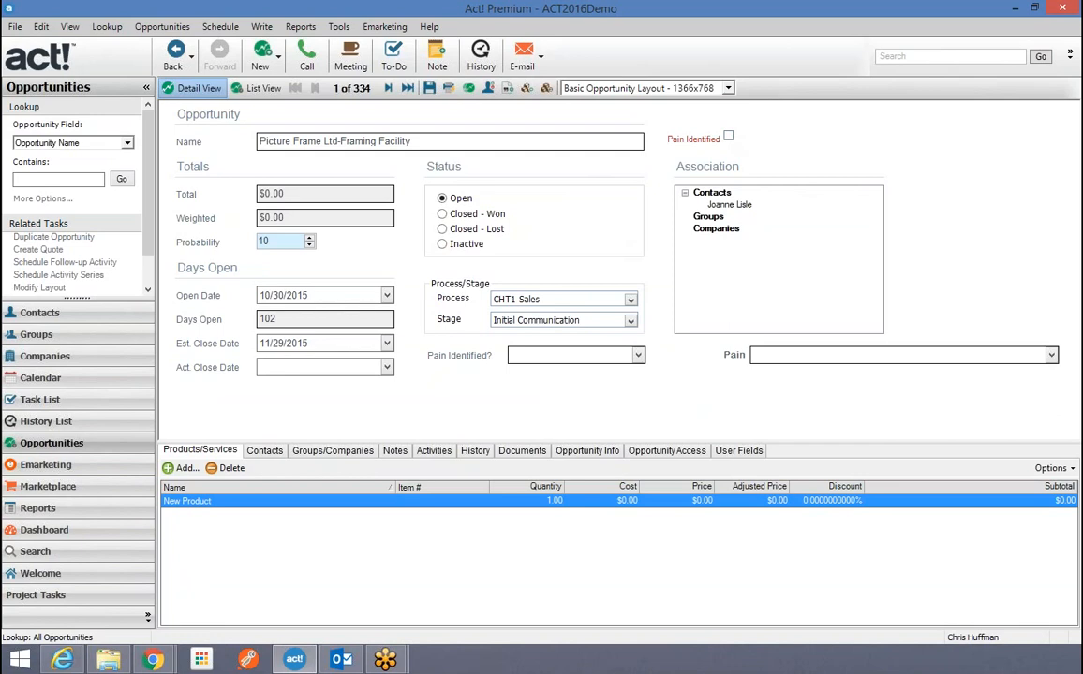
Try the Pain Identified checkbox on and off, and choose No in the Pain Identified? drop-down.
click(729, 138)
click(728, 138)
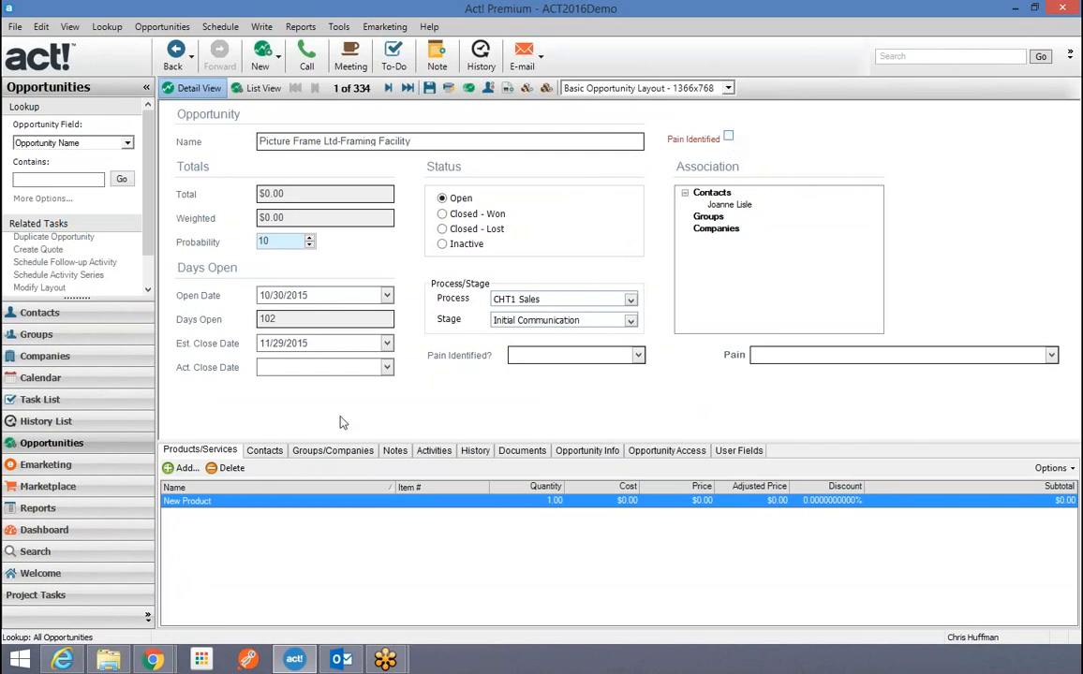
click(638, 358)
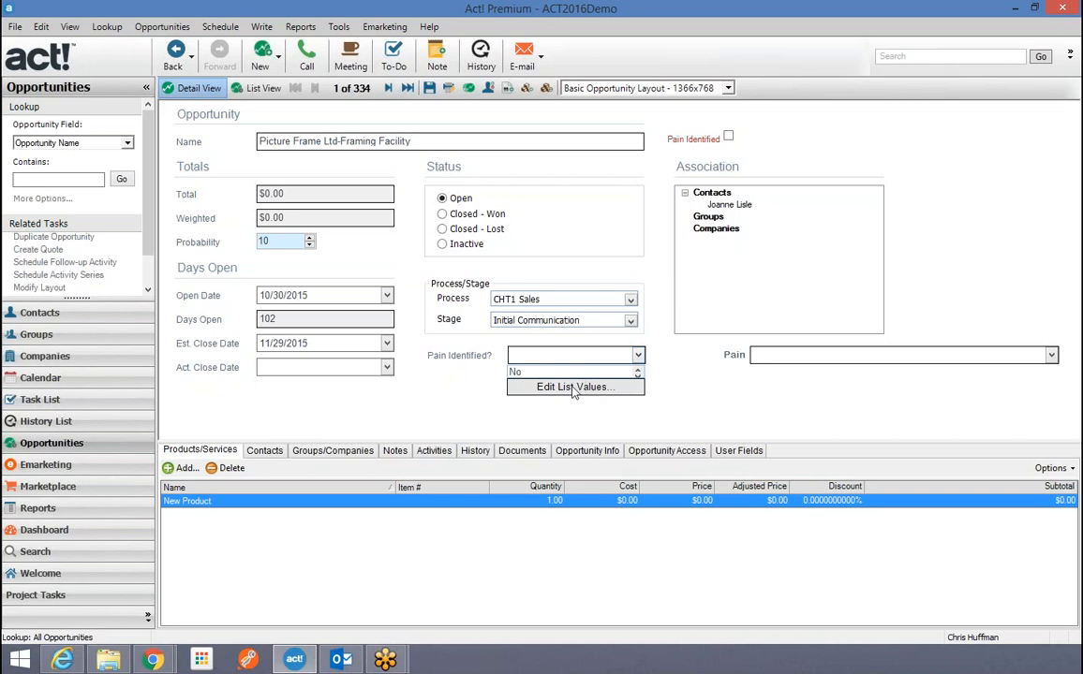
click(636, 378)
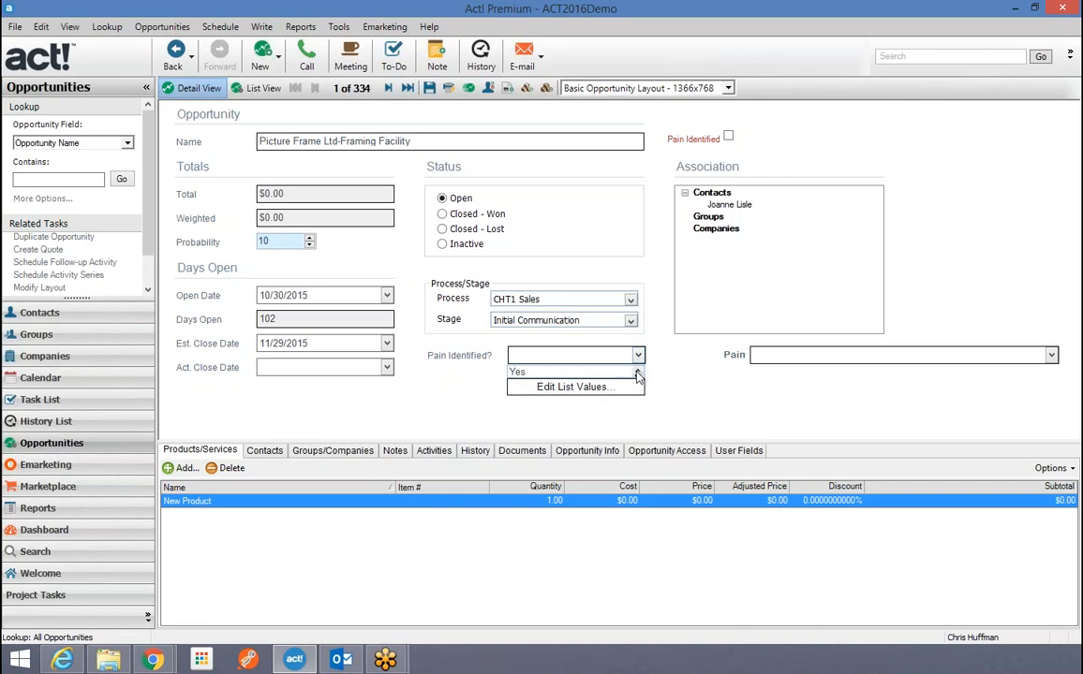
click(637, 372)
click(513, 375)
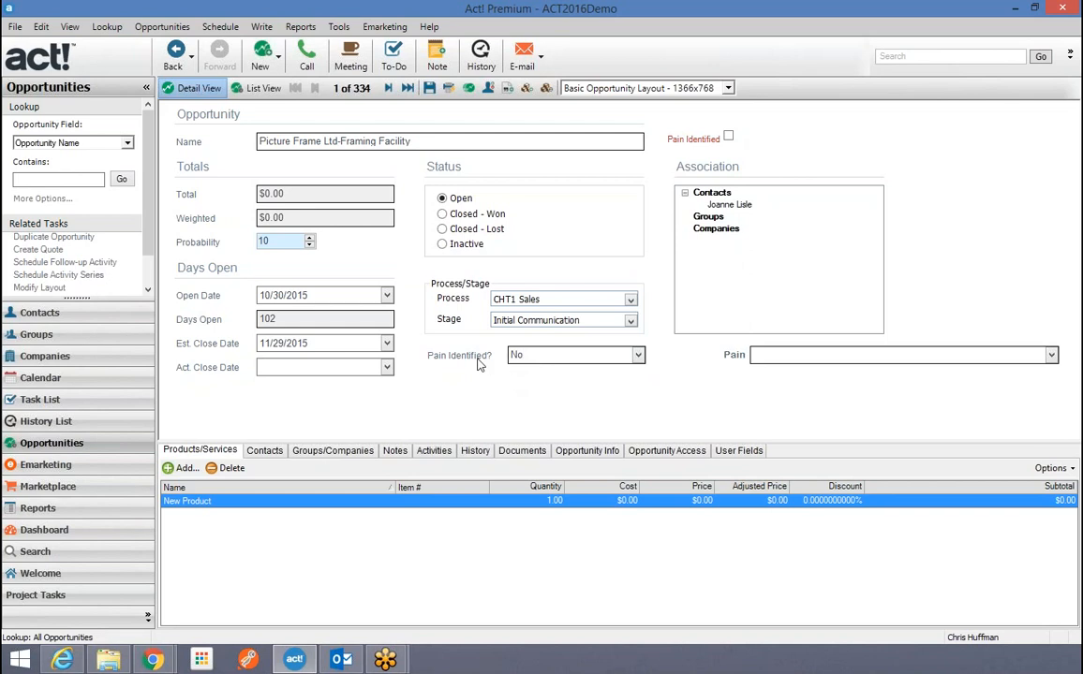
Add Perhaps and Maybe to the Pain Identified? drop-down list, apply Maybe to the field, and check the listed options.
click(639, 356)
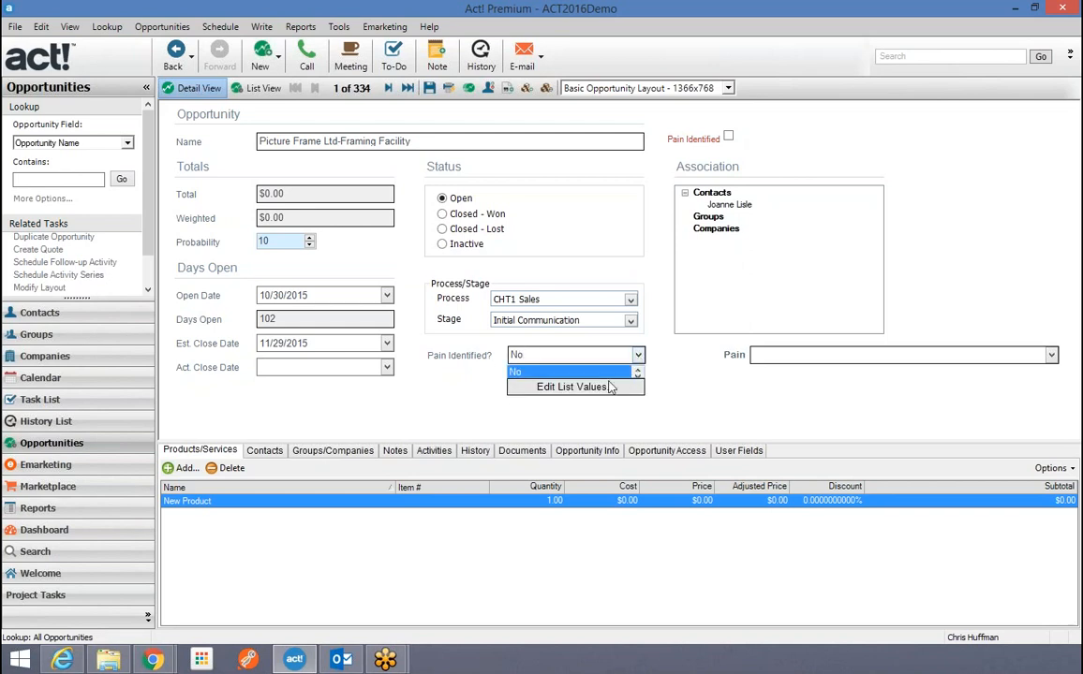
click(572, 392)
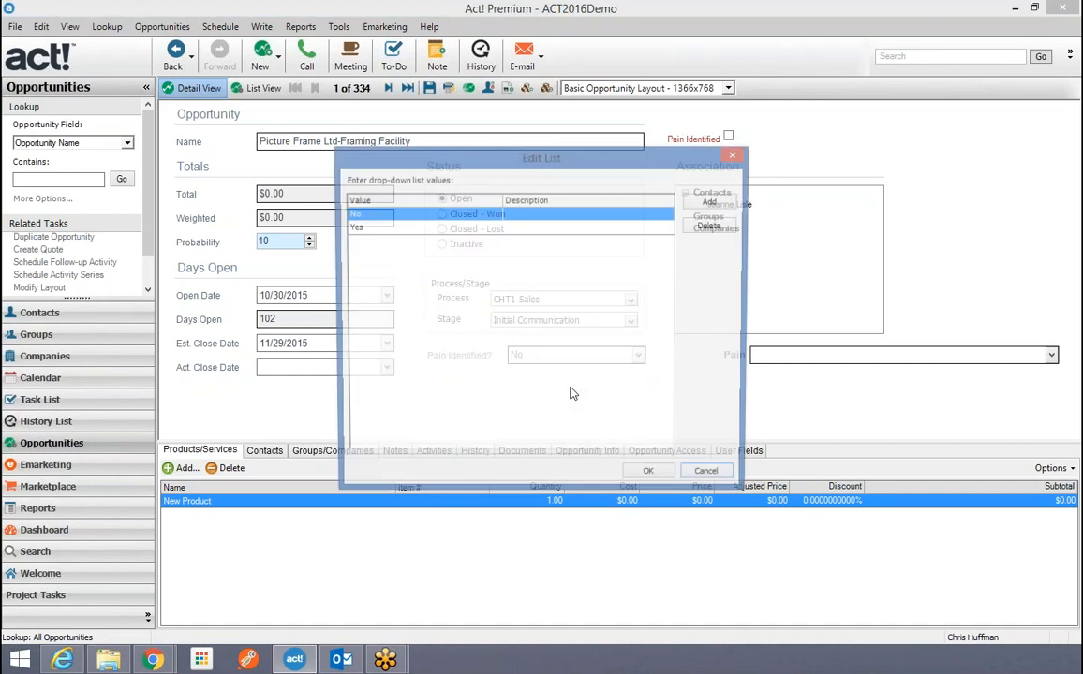
click(711, 203)
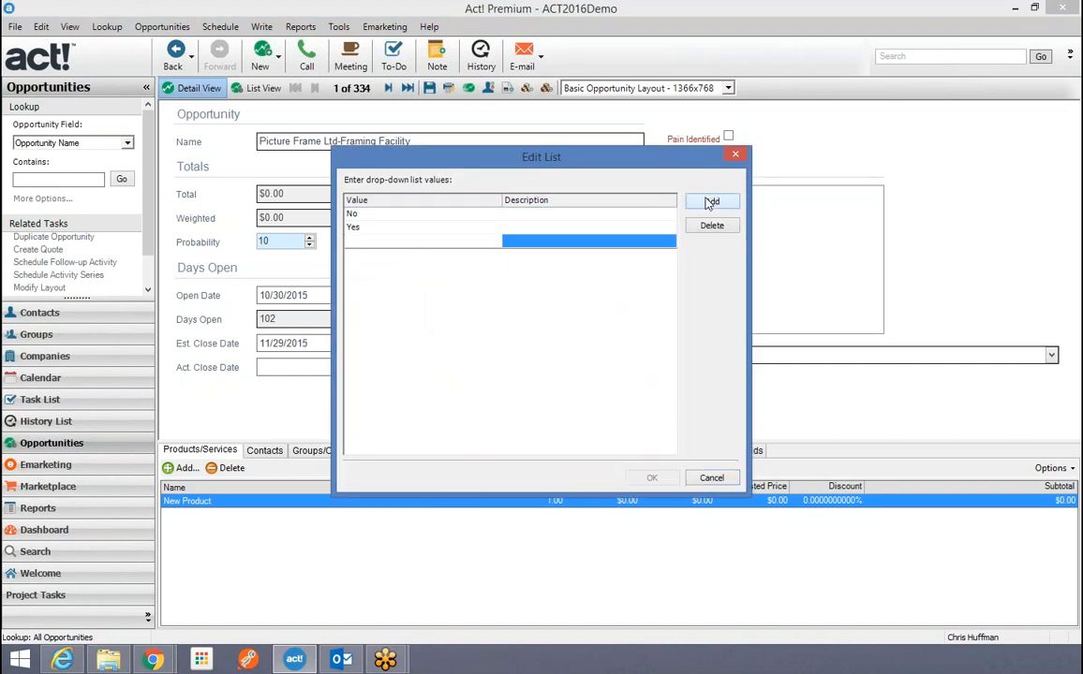
text(Perhaps)
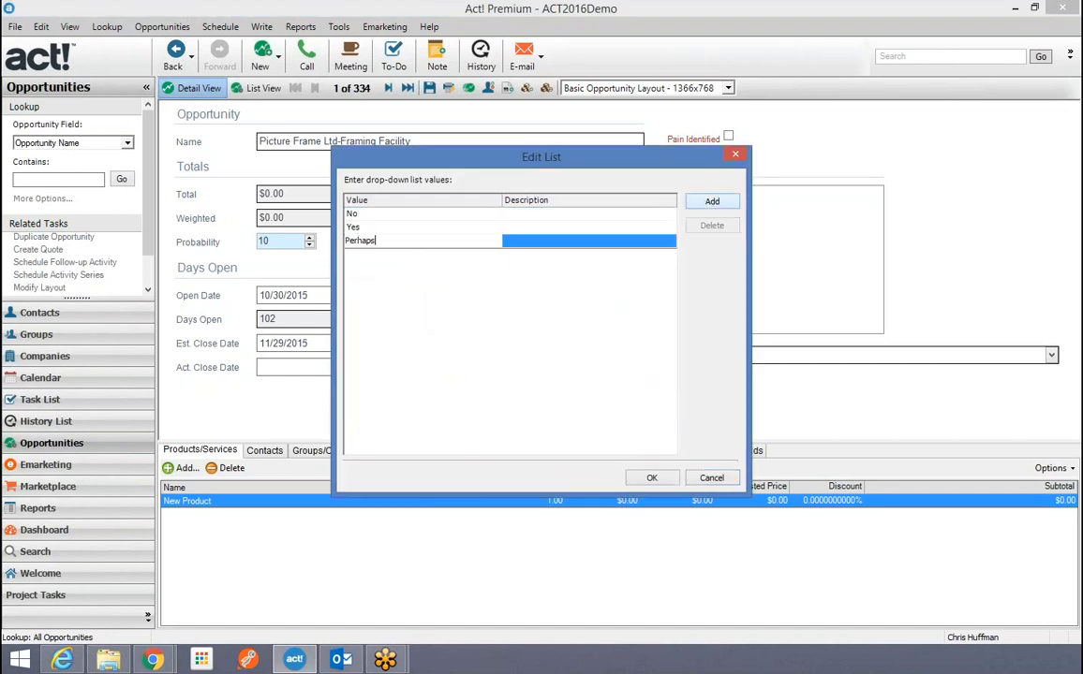
click(712, 202)
text(M)
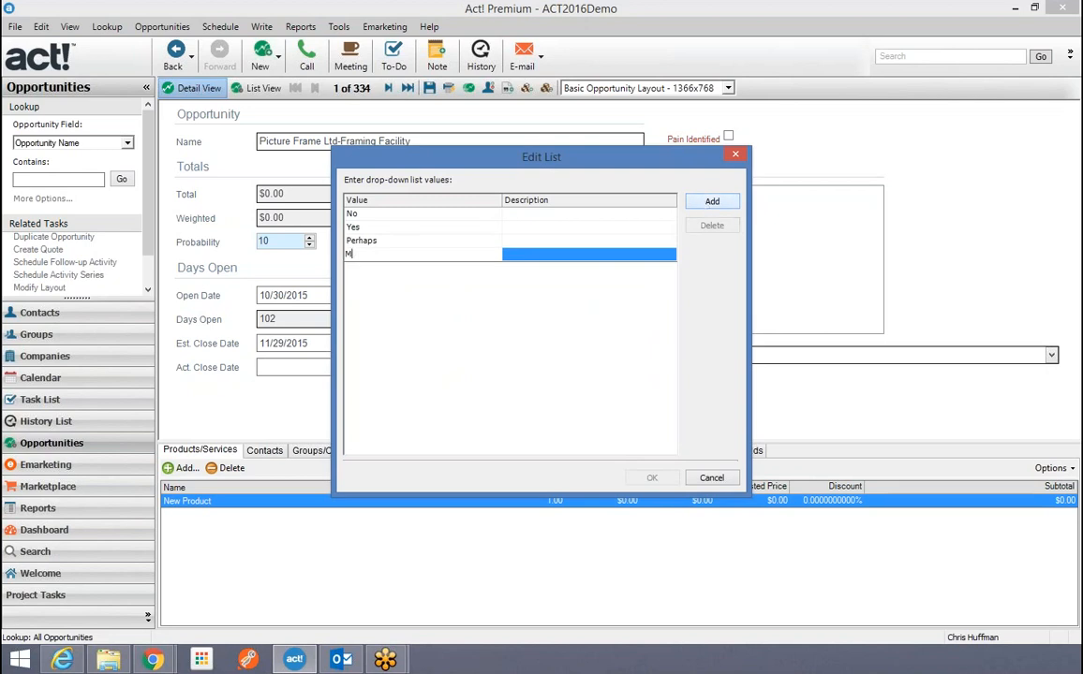
text(aybe)
click(652, 478)
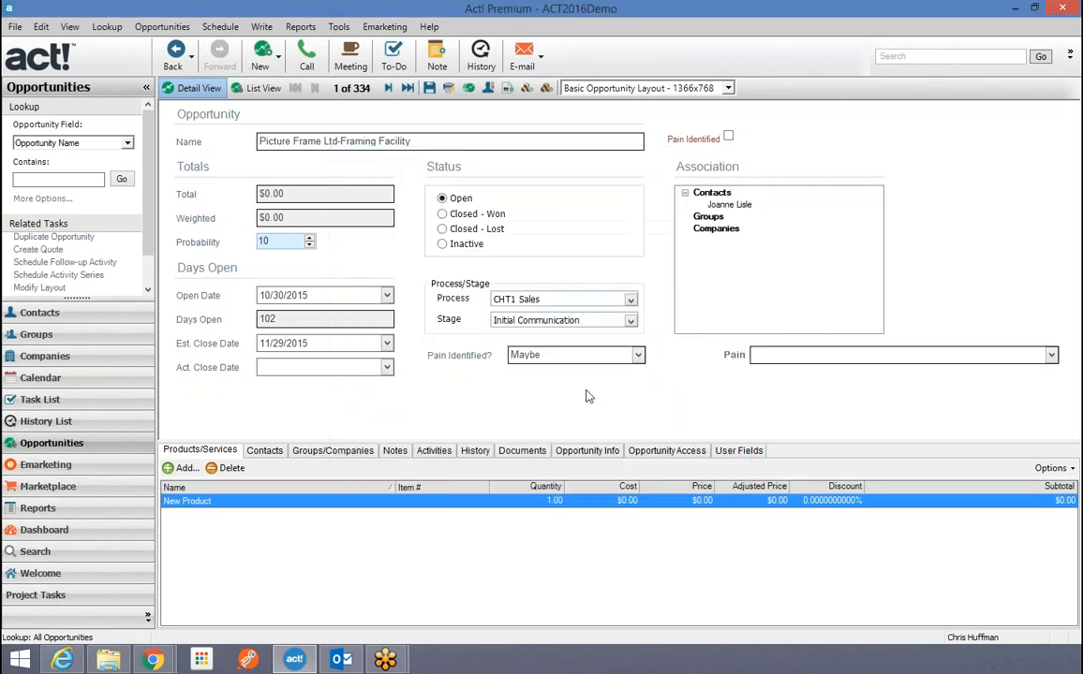
click(638, 356)
click(638, 385)
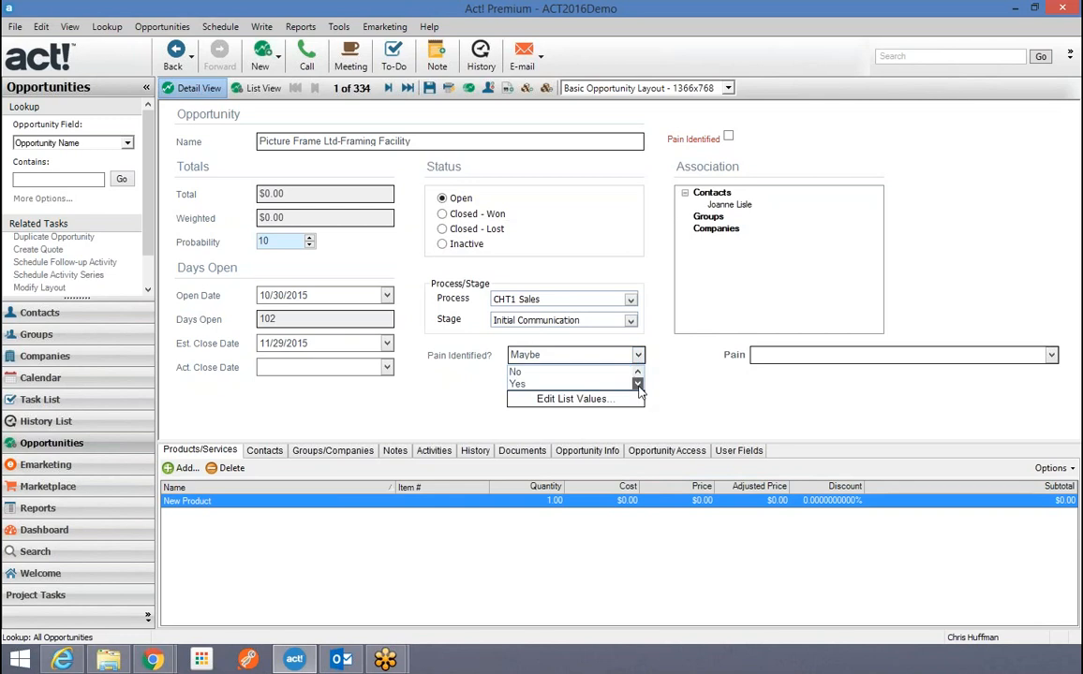
click(637, 372)
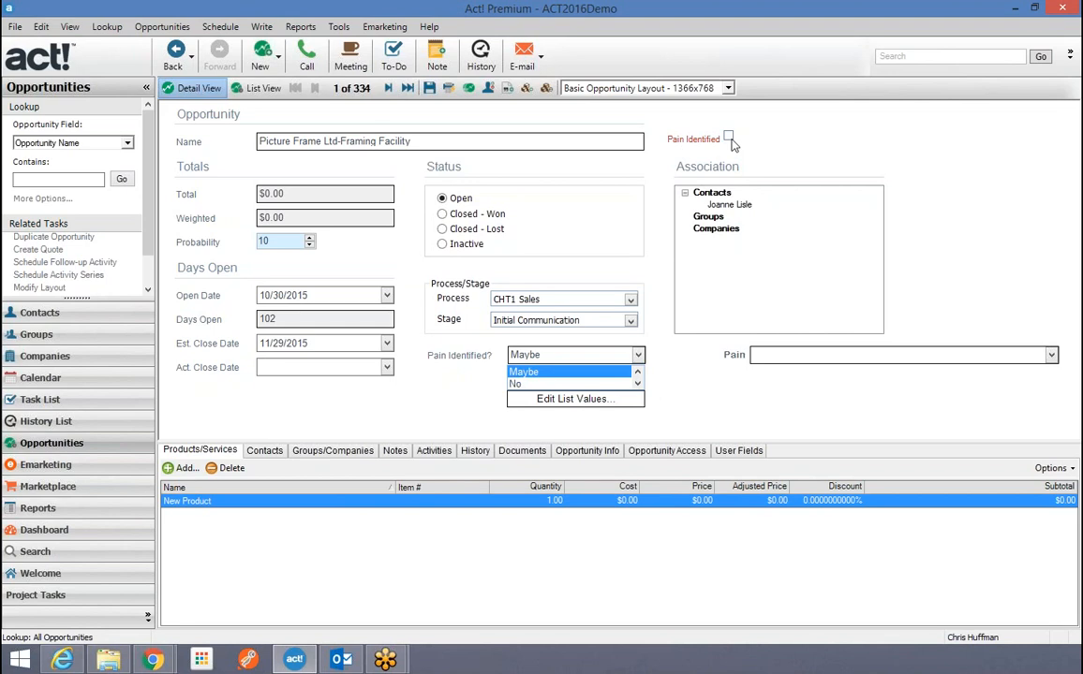
click(425, 349)
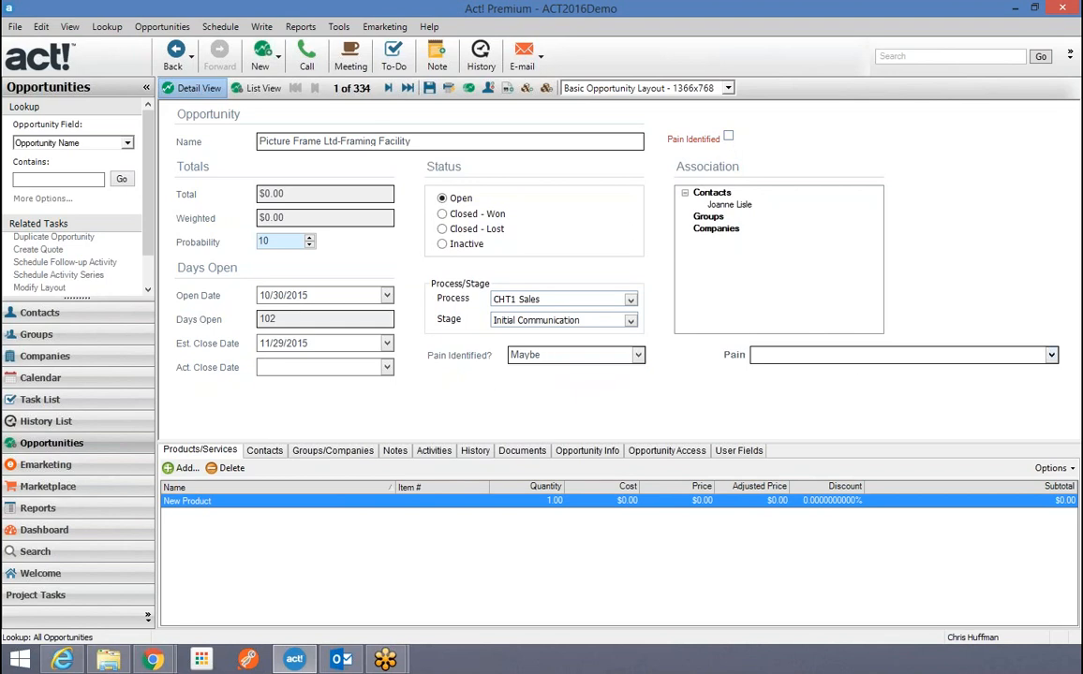
Choose Delivery and Price as the opportunity's Pain values.
click(1051, 356)
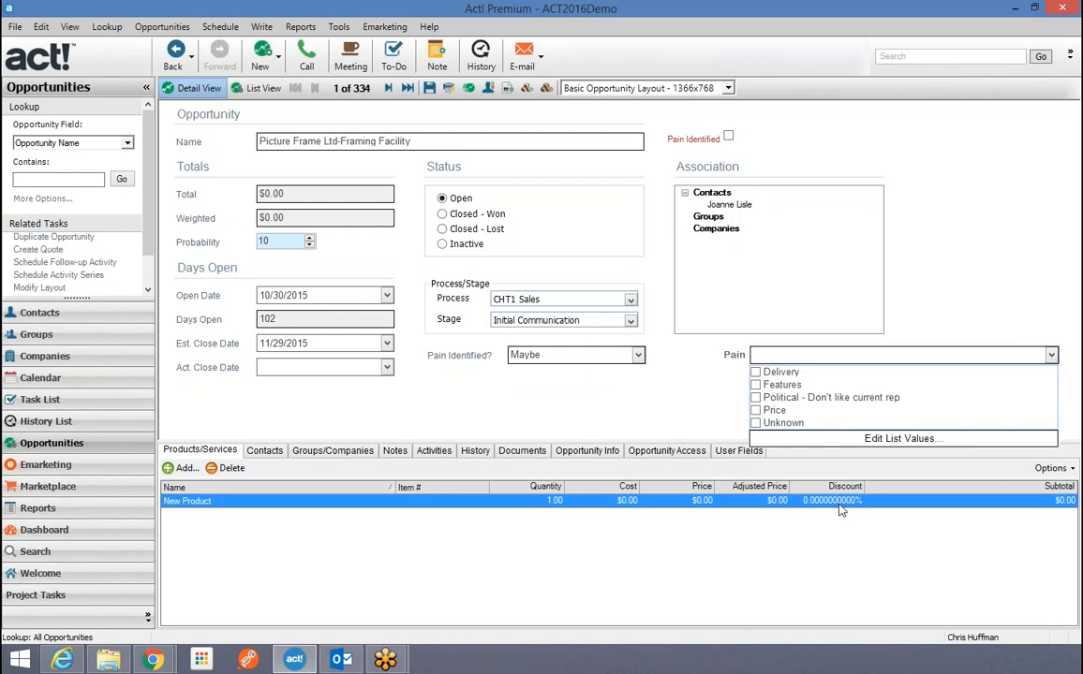
click(758, 372)
click(759, 410)
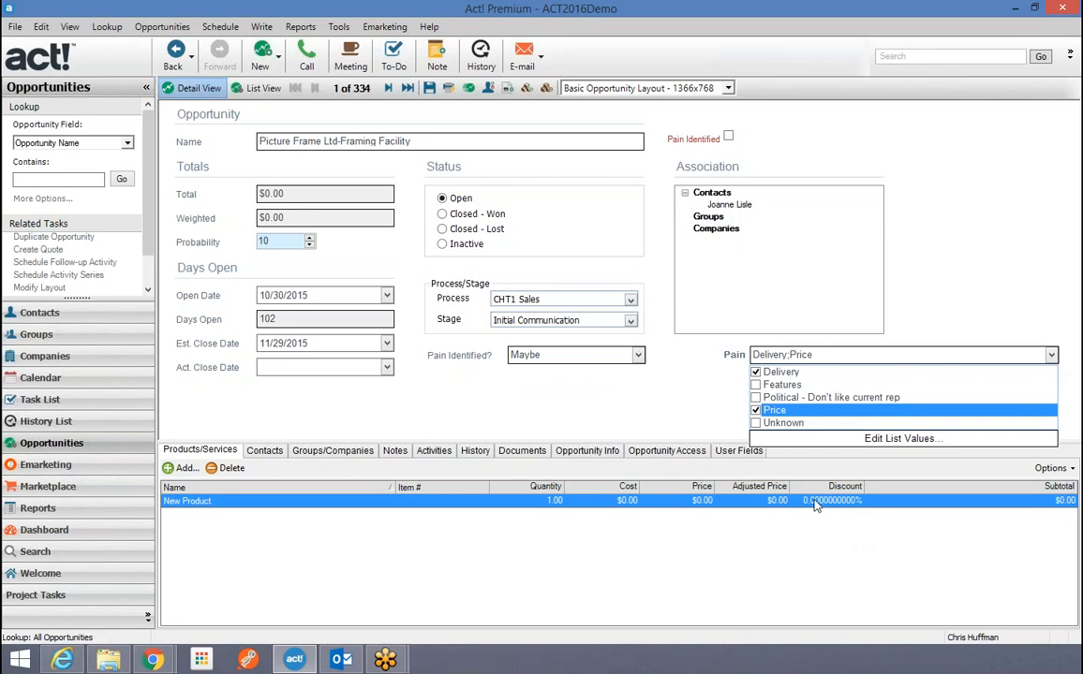
Add Features to the opportunity's Pain values and show its User Fields.
click(758, 385)
click(850, 354)
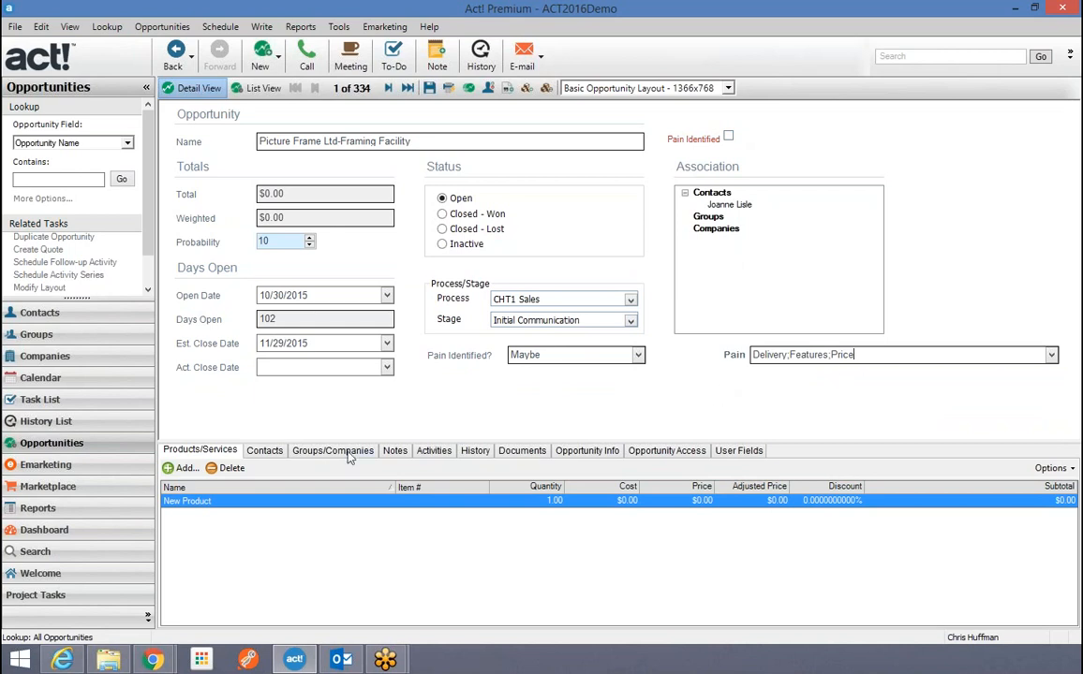
click(738, 451)
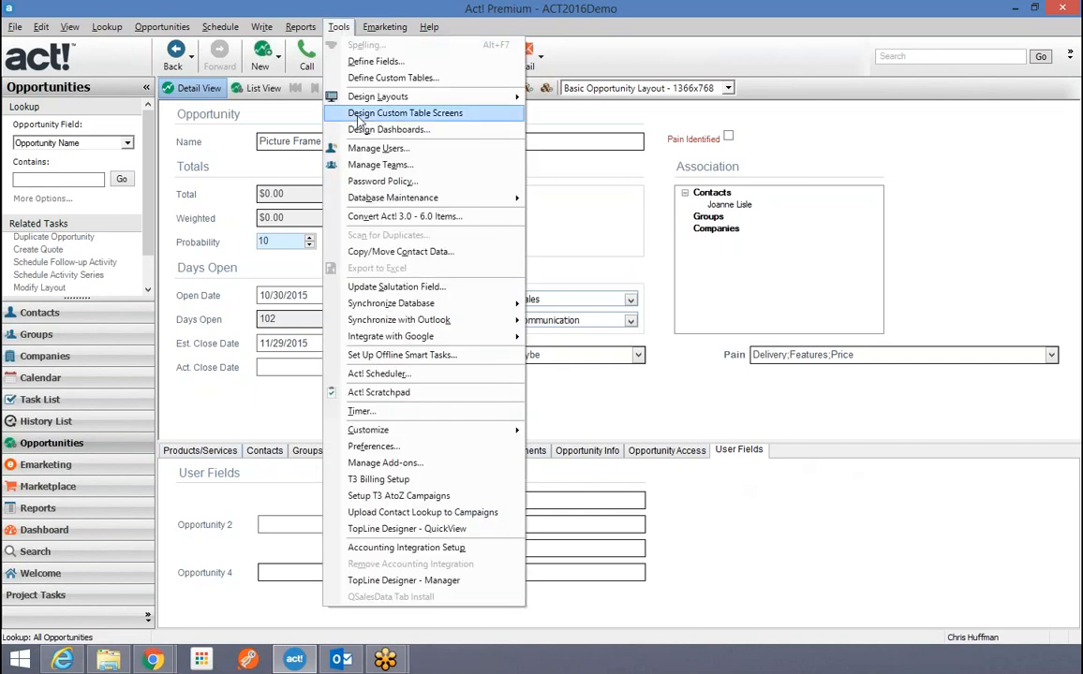
Open the opportunity layout for design and add a memo field for What is their pain, with label, beside the Association box.
mouse_move(384, 96)
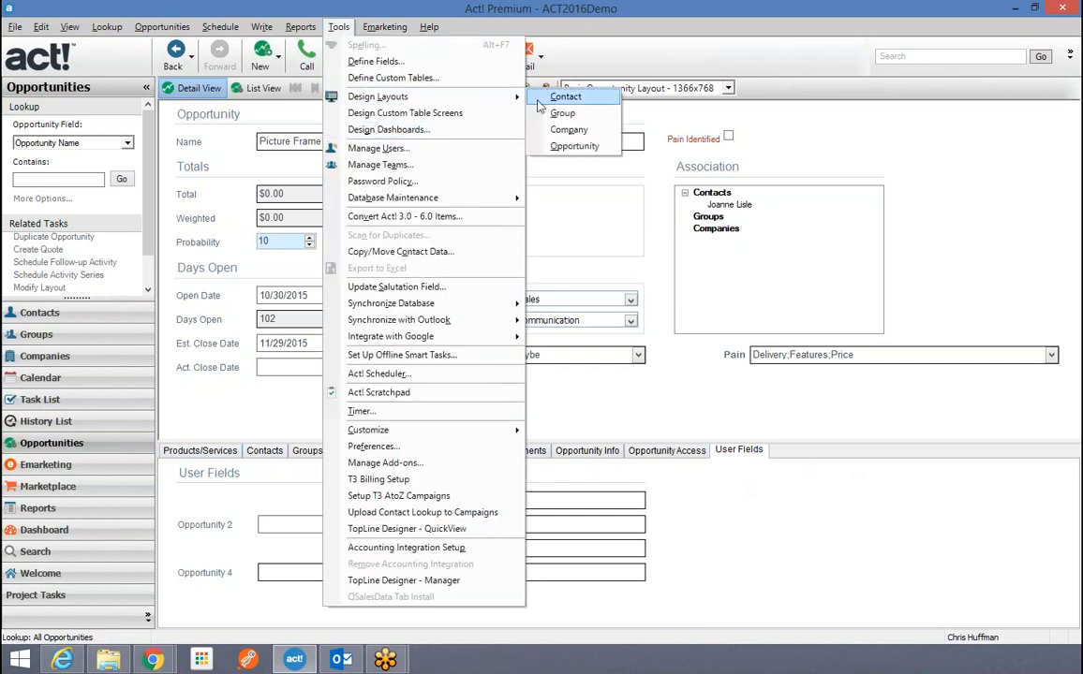
click(574, 146)
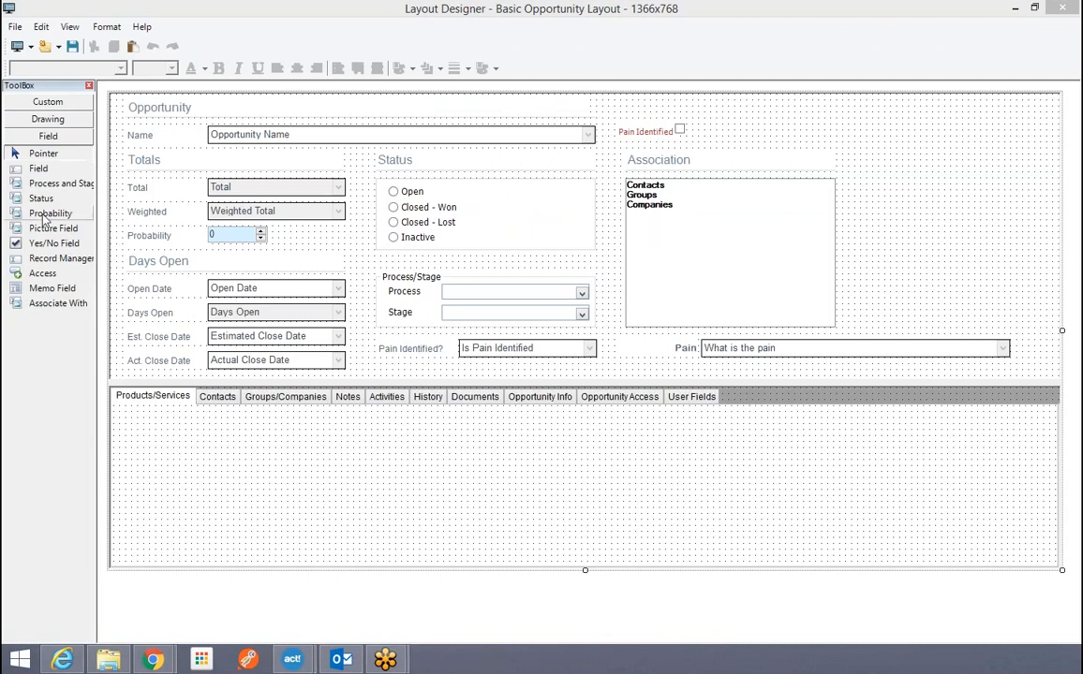
click(35, 292)
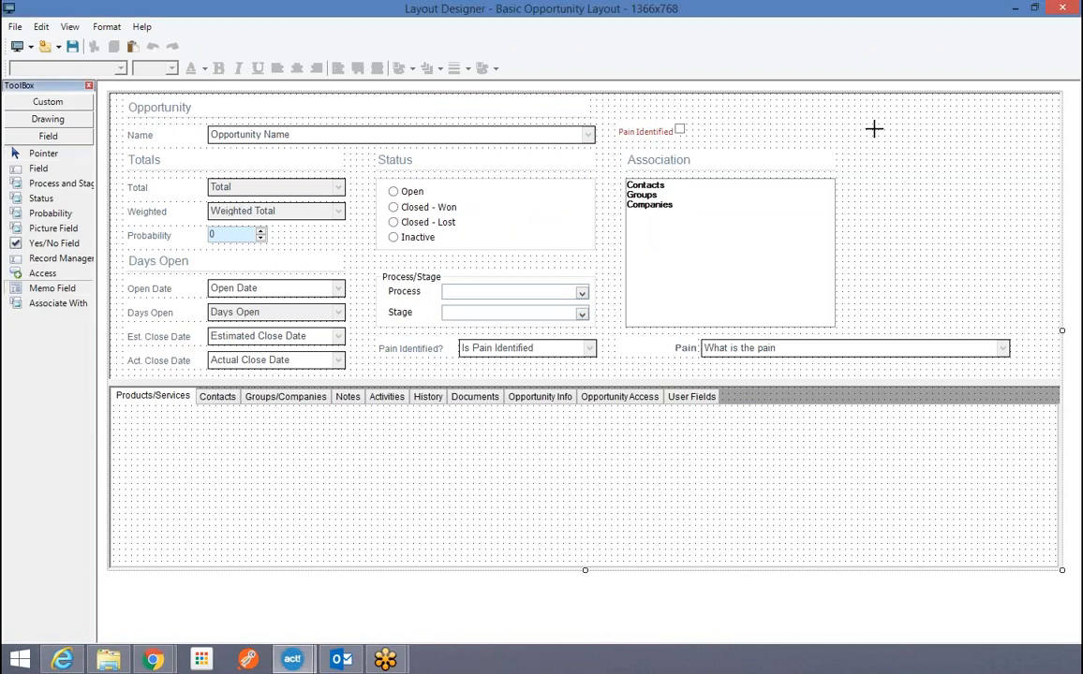
drag(864, 129, 1052, 327)
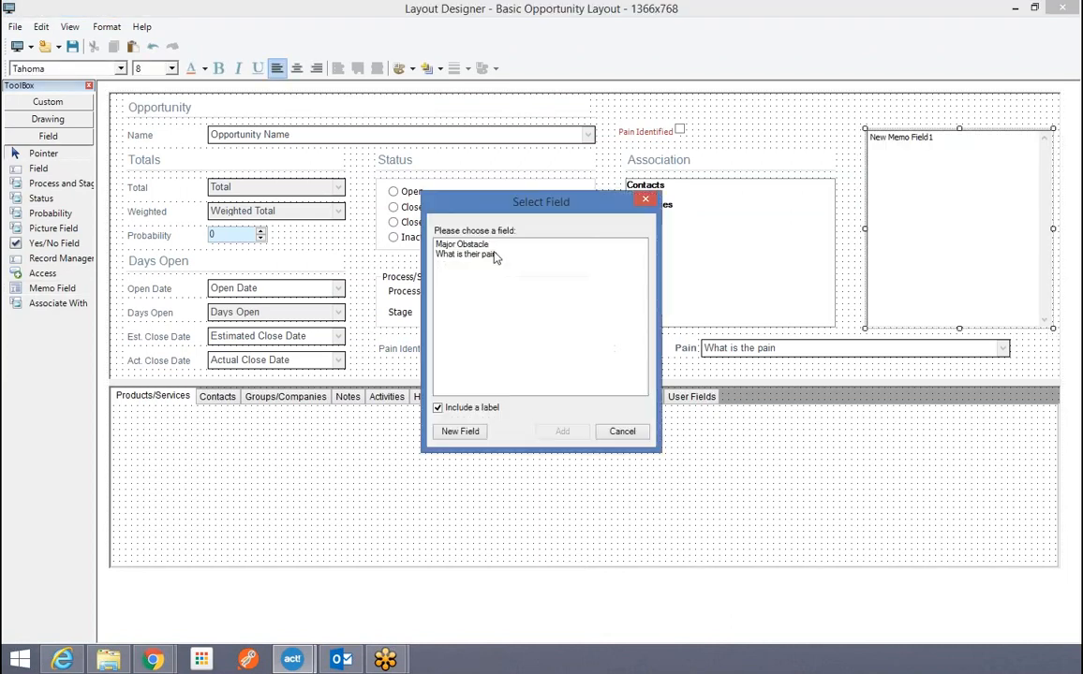
click(460, 257)
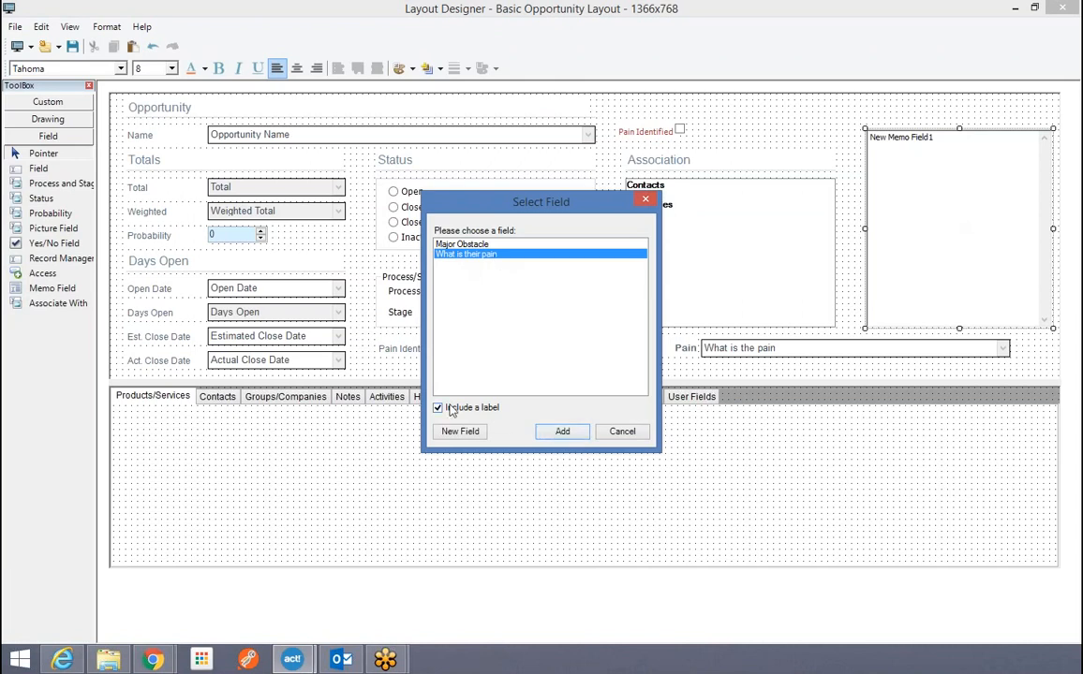
click(562, 430)
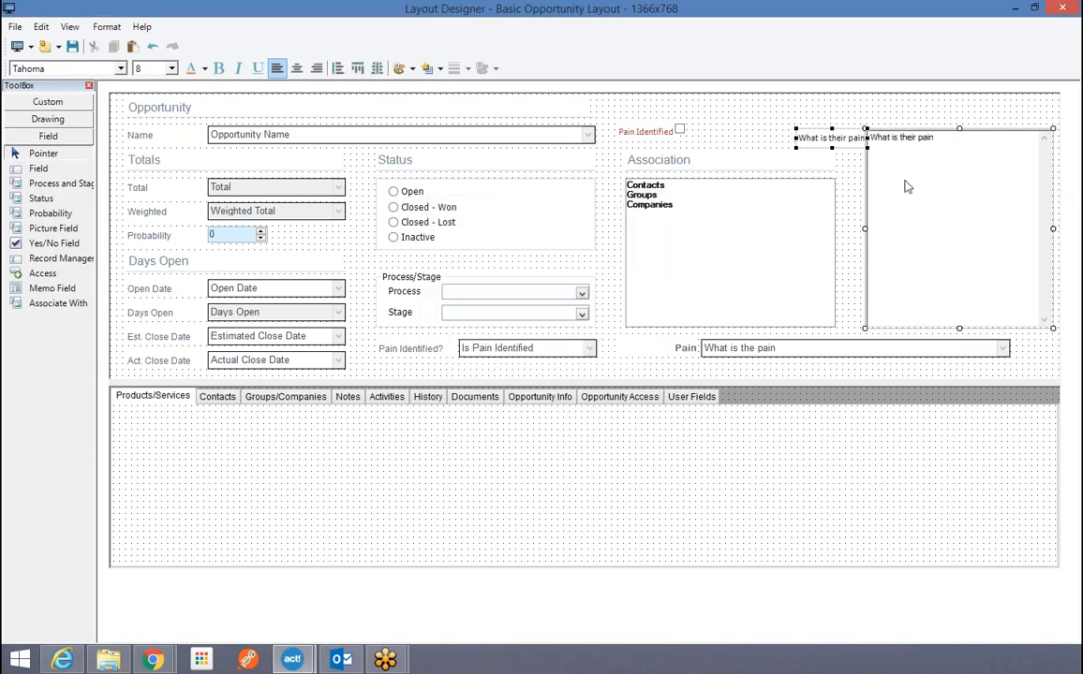
Move the What is their pain label above its memo box, then save the layout and close the designer.
click(788, 169)
drag(846, 146, 912, 129)
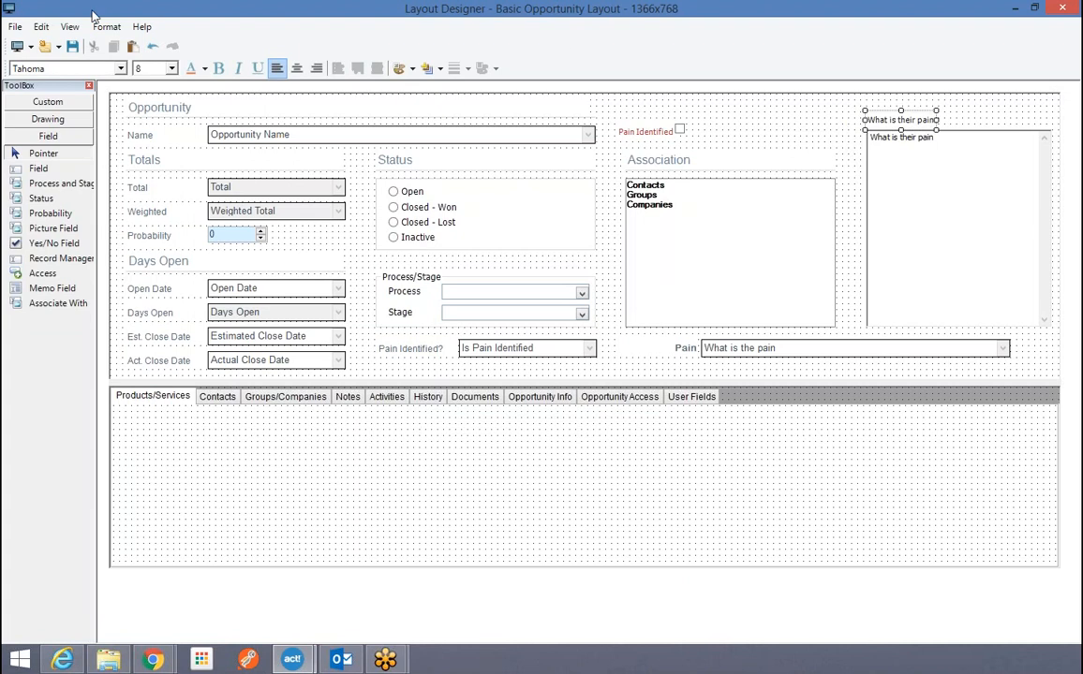
click(15, 26)
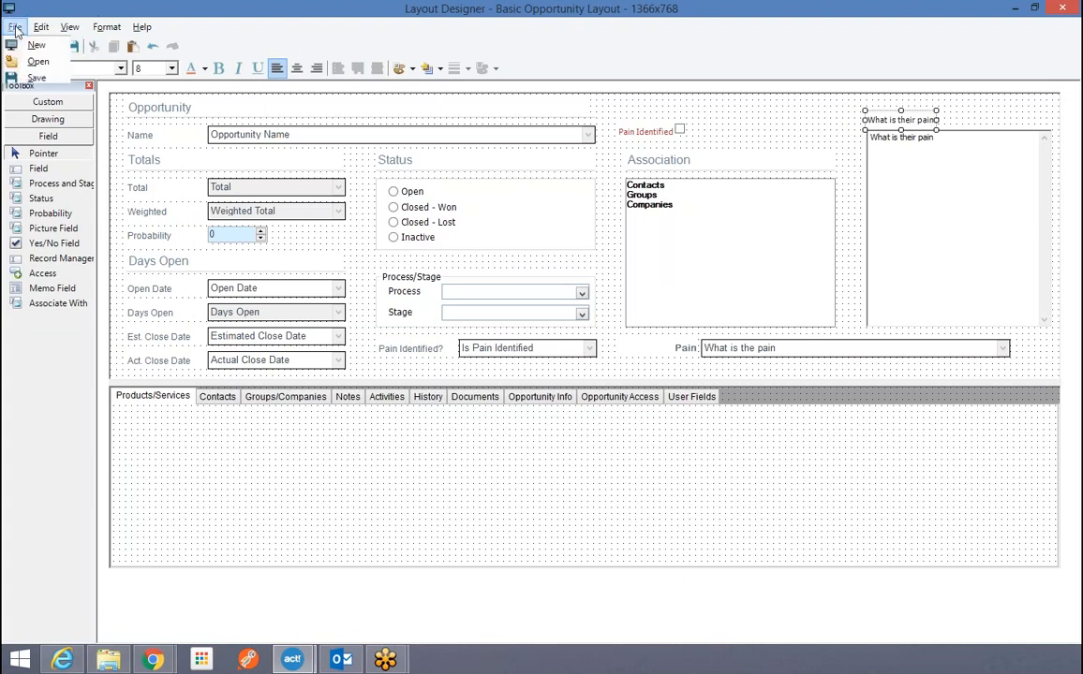
click(42, 181)
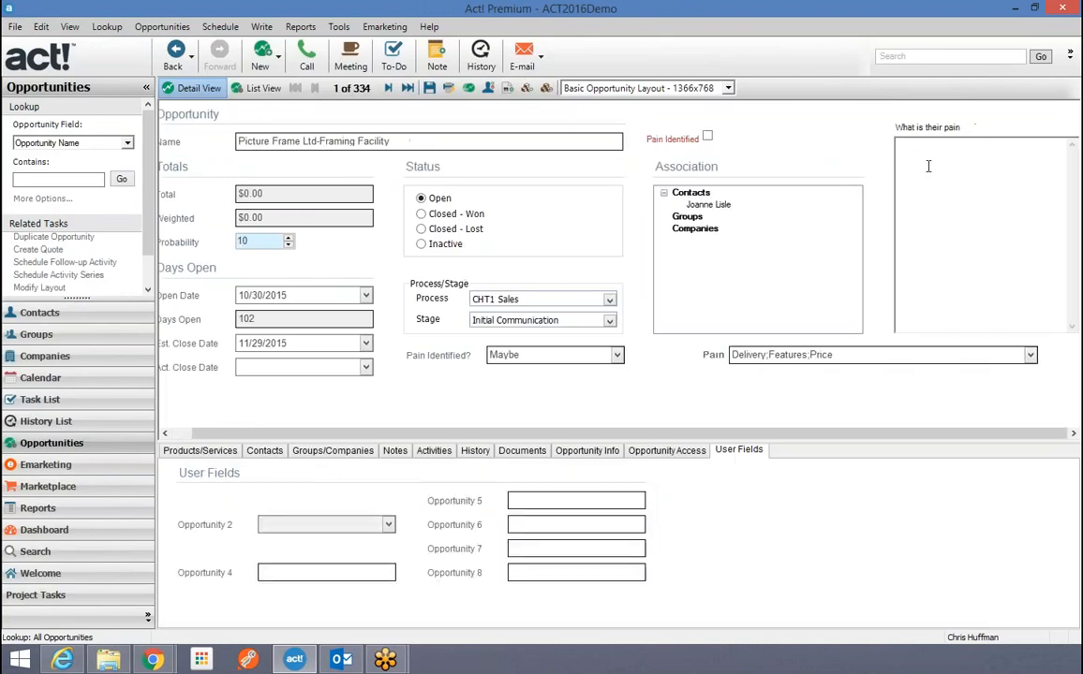
Enter "Four score and seven years ago, our forefathers" followed by a long row of dots in the What is their pain memo.
text(Four score and seven years ago, our forefathers...)
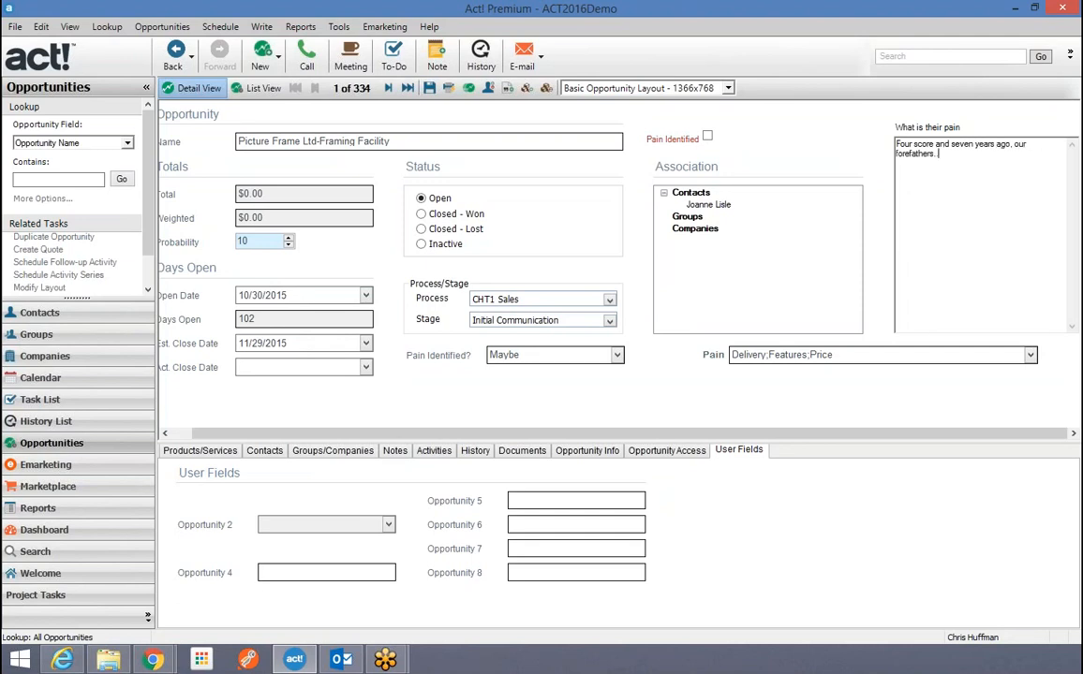
text(..........................)
Review the options offered by the Pain Identified? and Pain drop-down lists without changing the selections.
click(616, 355)
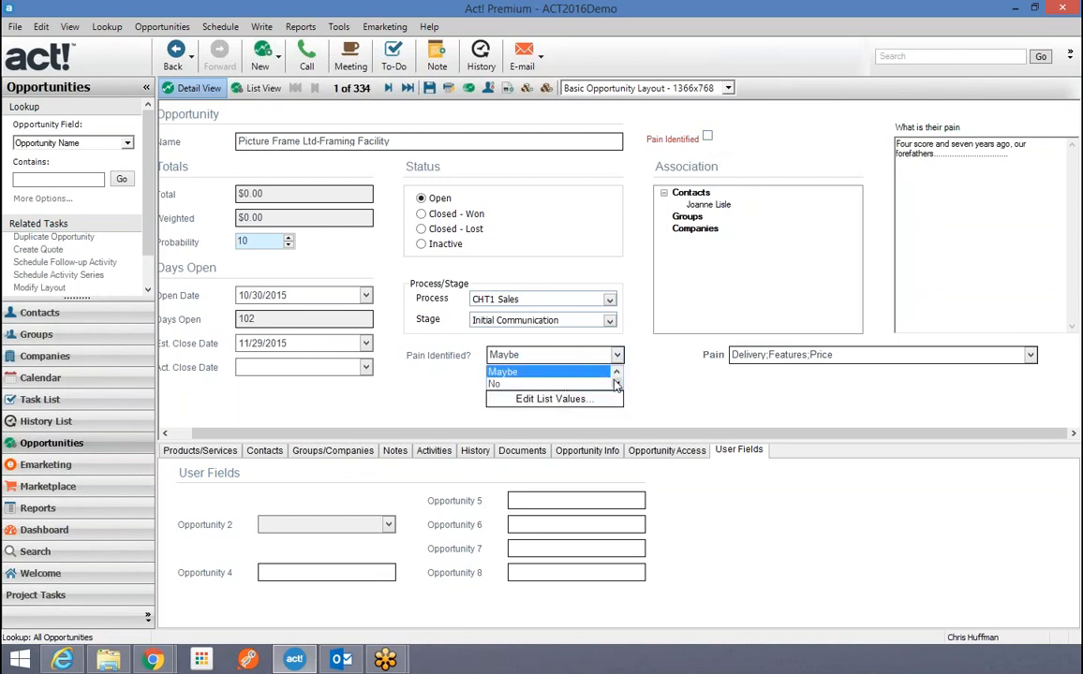
click(616, 383)
click(616, 372)
click(1030, 356)
click(1031, 356)
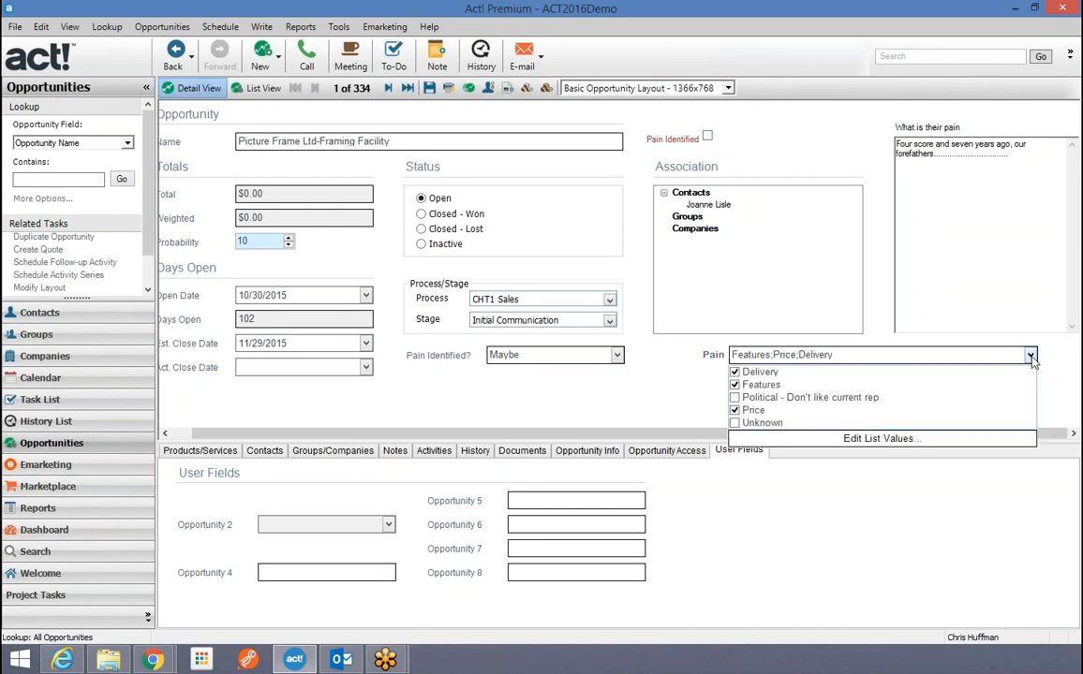
click(908, 162)
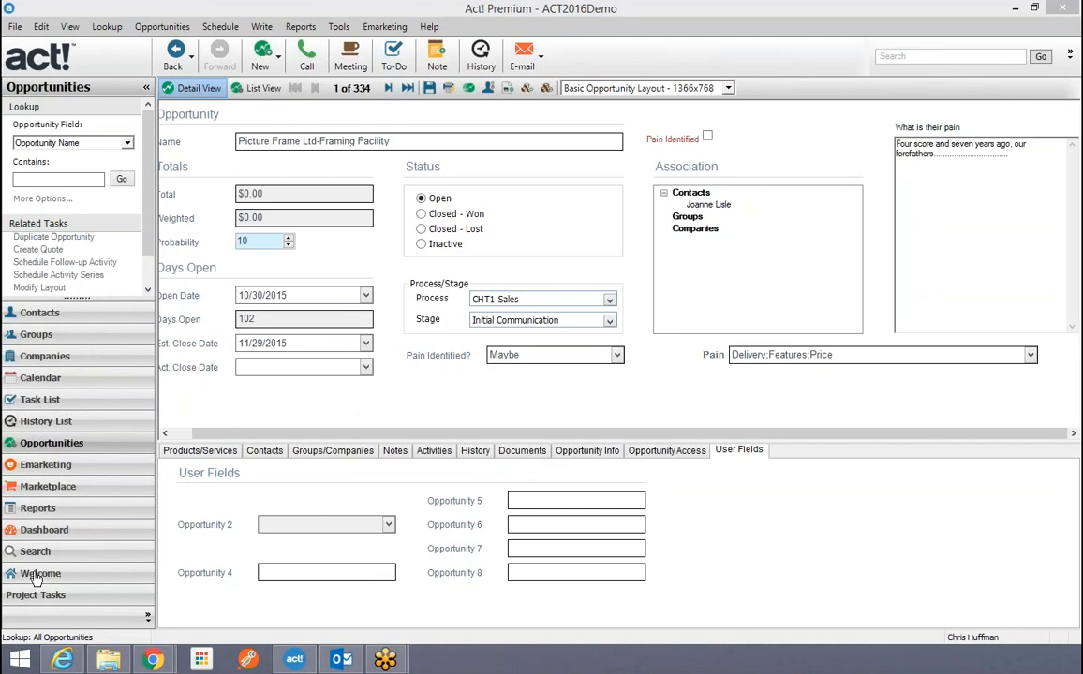
click(341, 29)
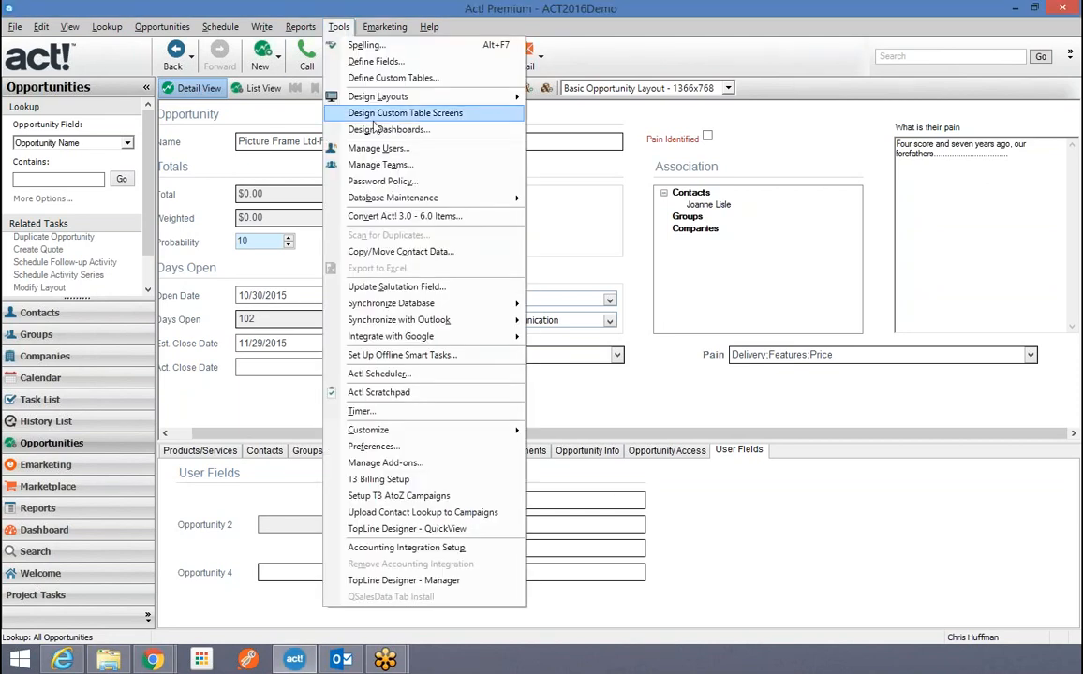
mouse_move(376, 99)
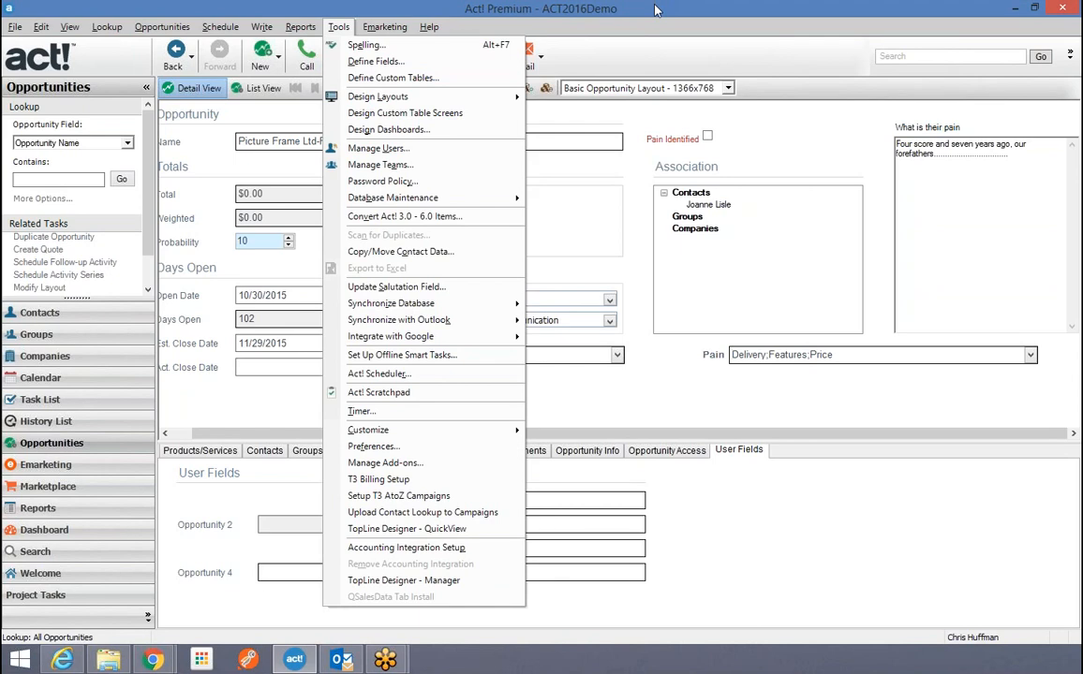
key(Escape)
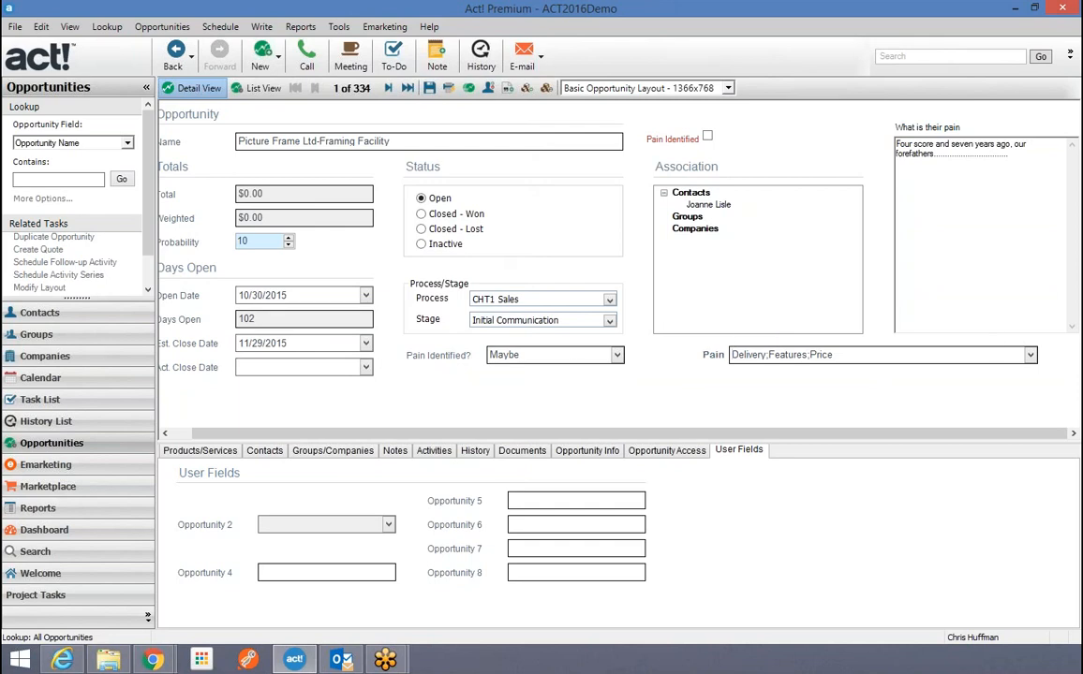
click(341, 29)
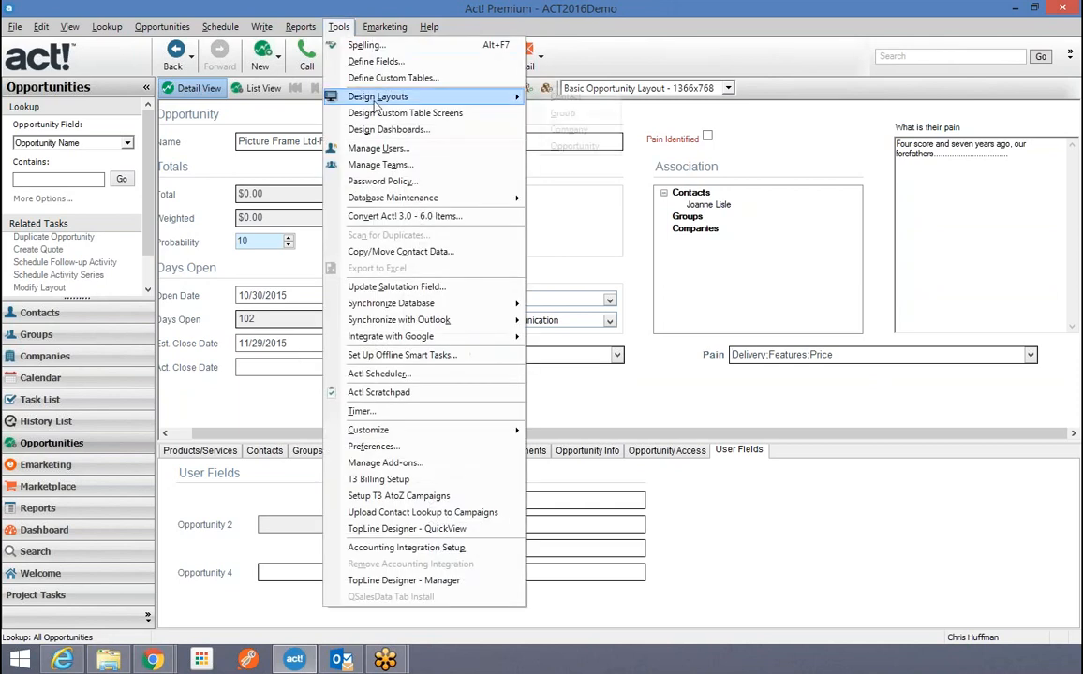
mouse_move(348, 98)
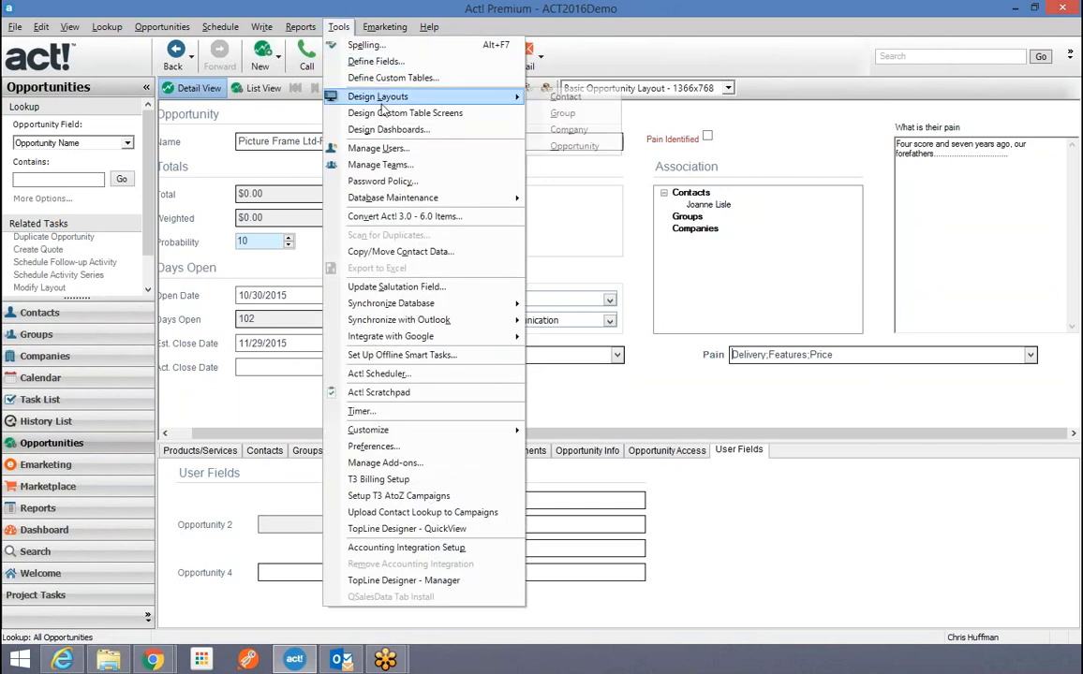
click(716, 13)
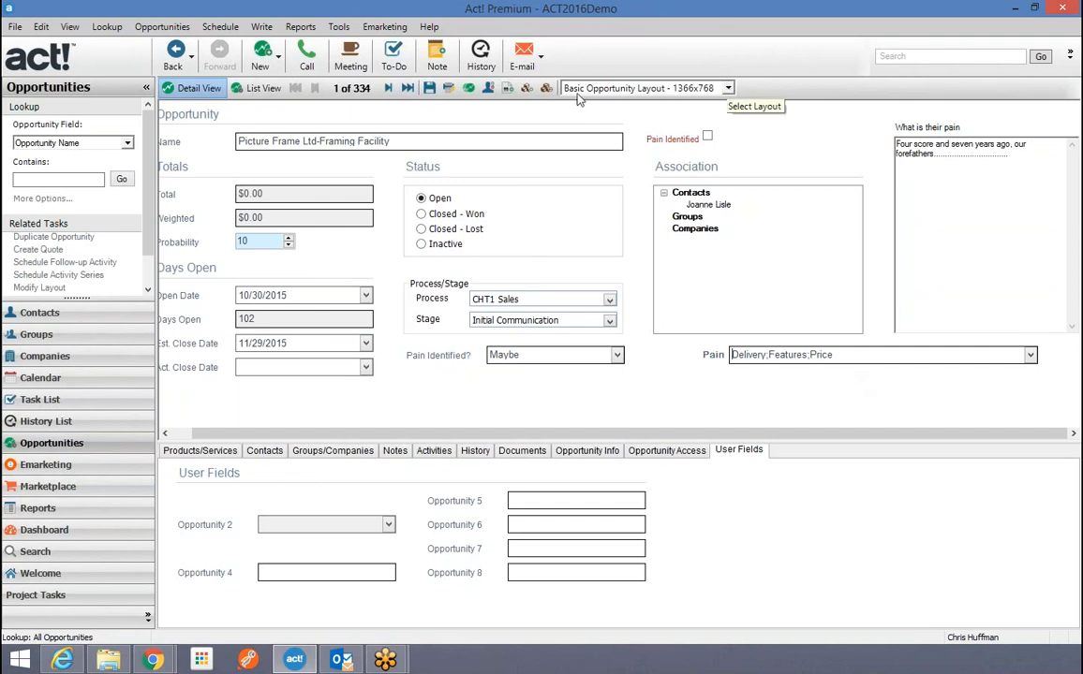
Switch the opportunity view to Basic Opportunity Layout - 1024x768.
click(728, 88)
click(637, 116)
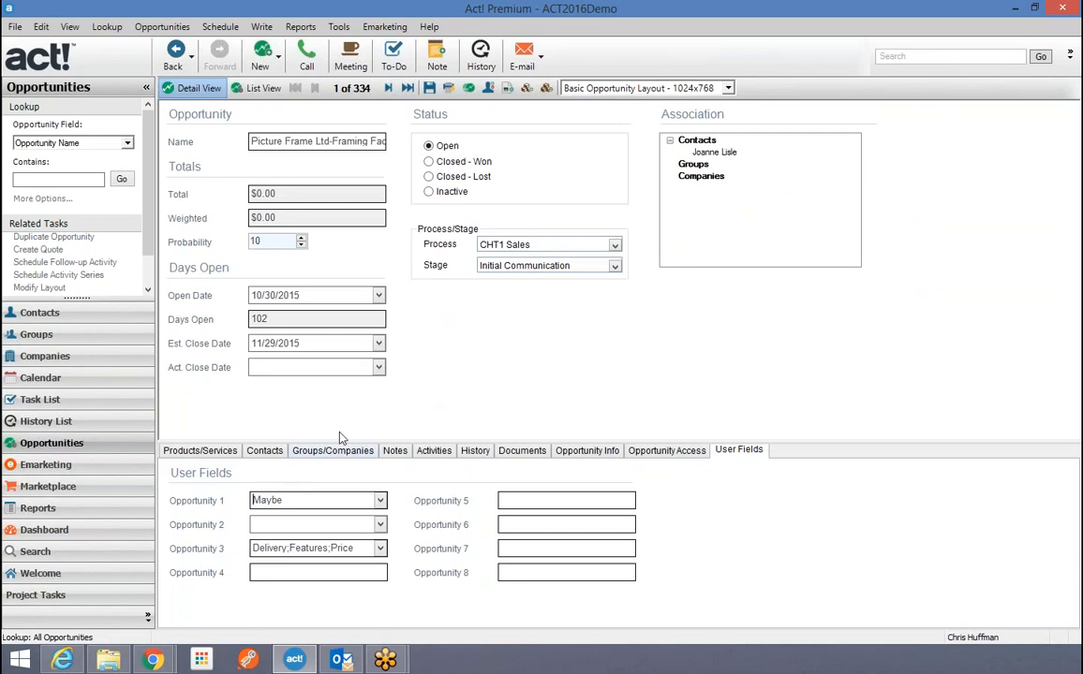
click(338, 27)
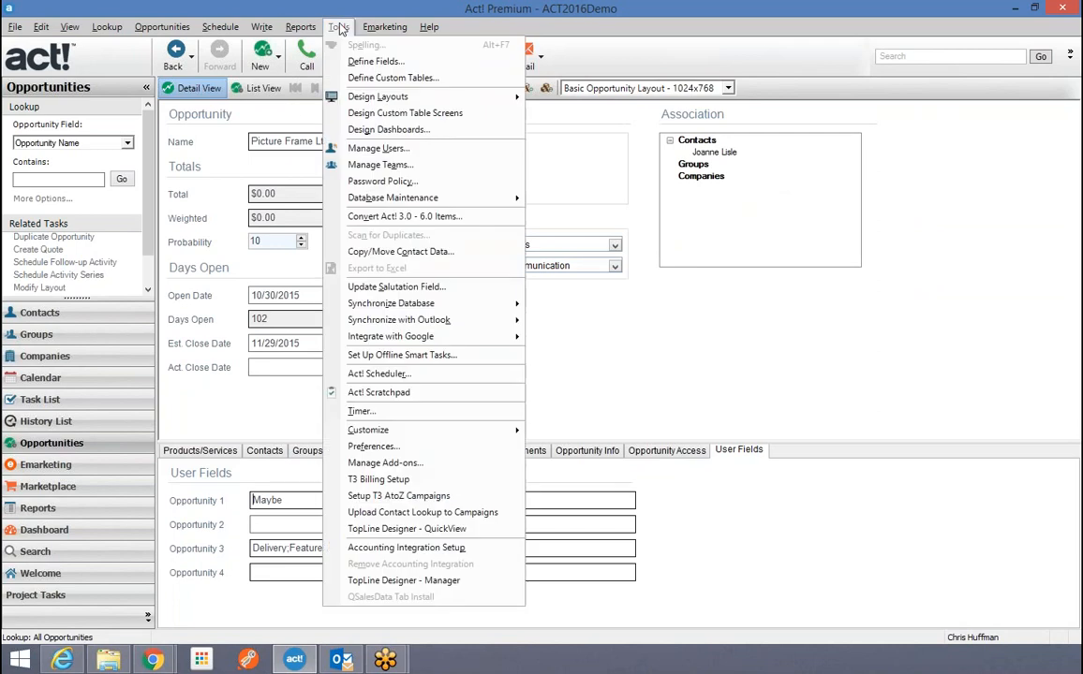
mouse_move(379, 102)
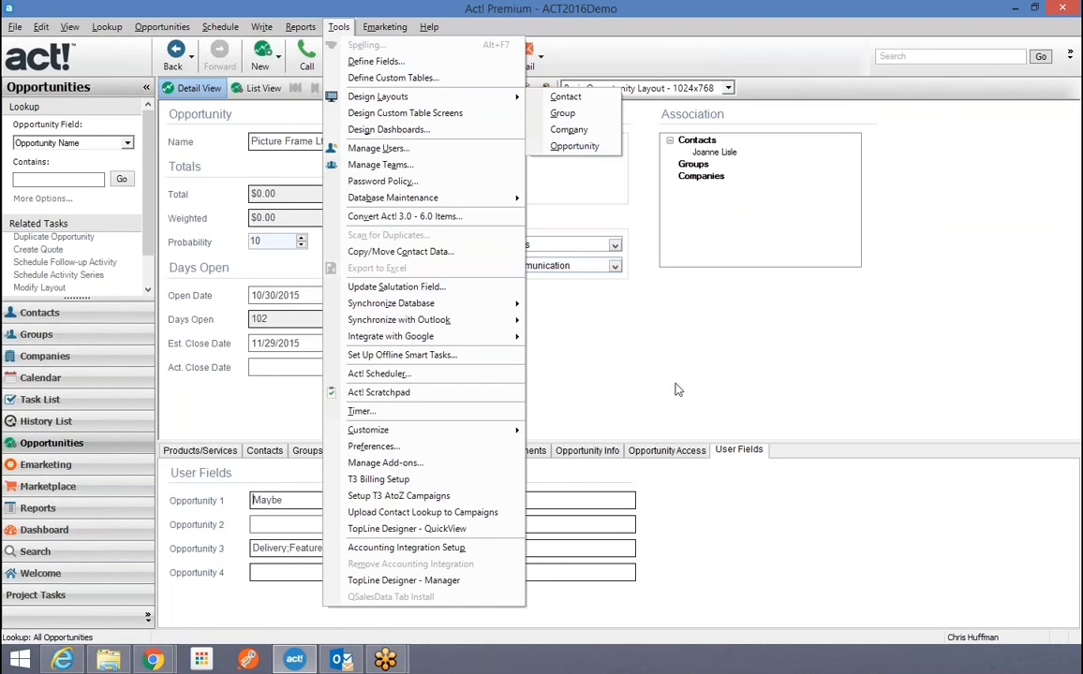
mouse_move(428, 24)
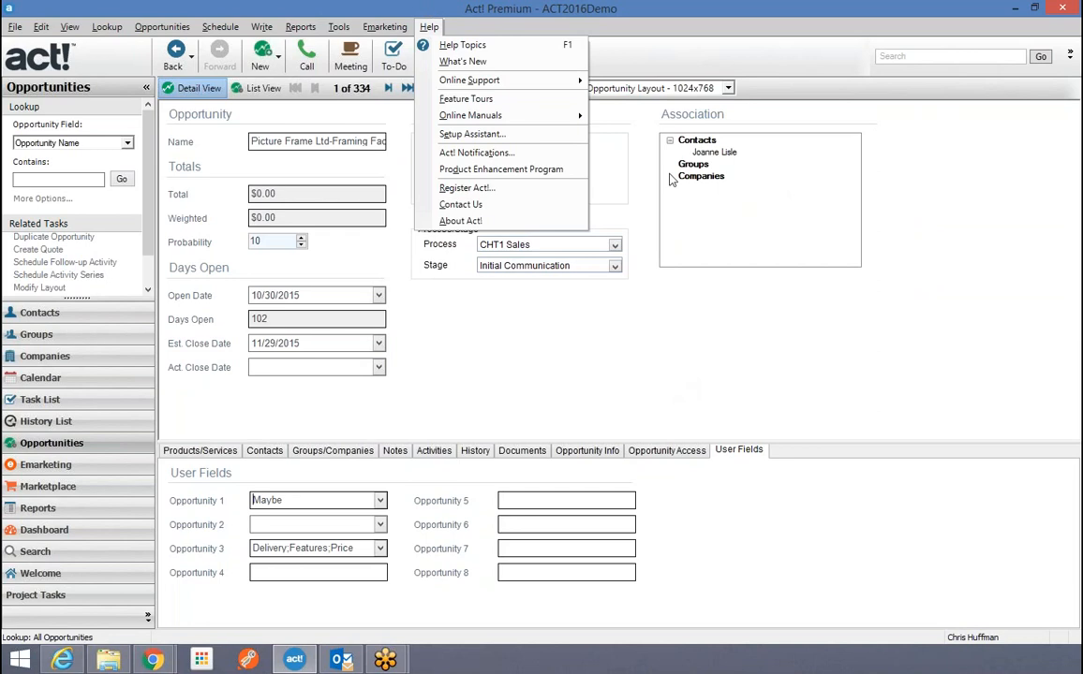
click(728, 89)
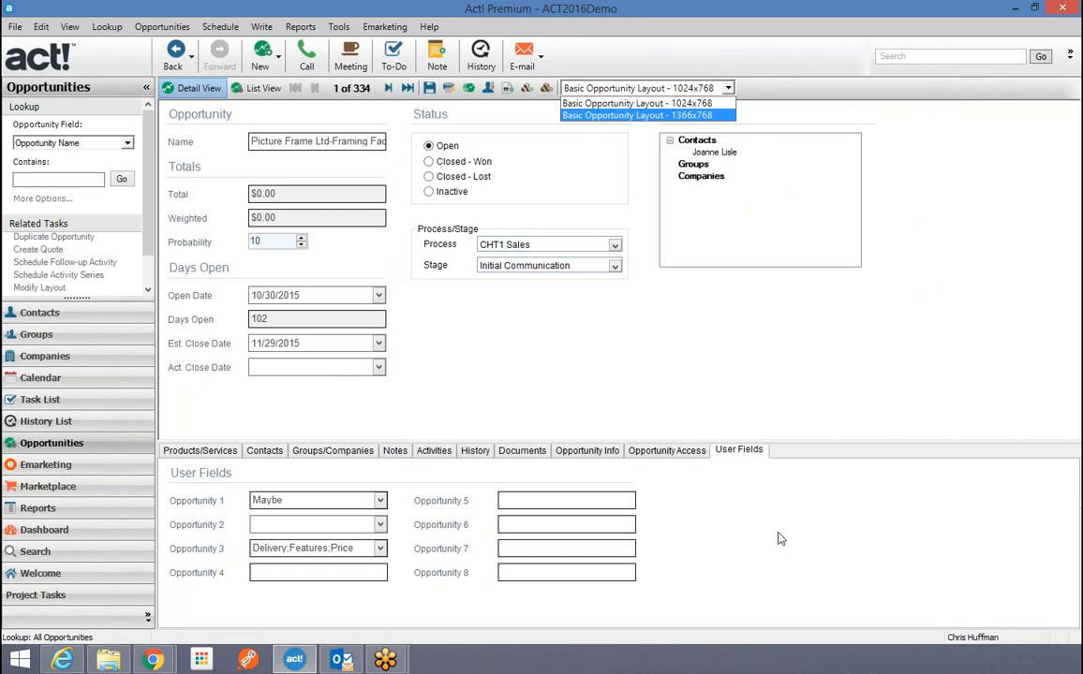
Examine the drop-down options of Opportunity 3 and Opportunity 1 in the User Fields, keeping the current selections.
mouse_move(335, 663)
click(367, 551)
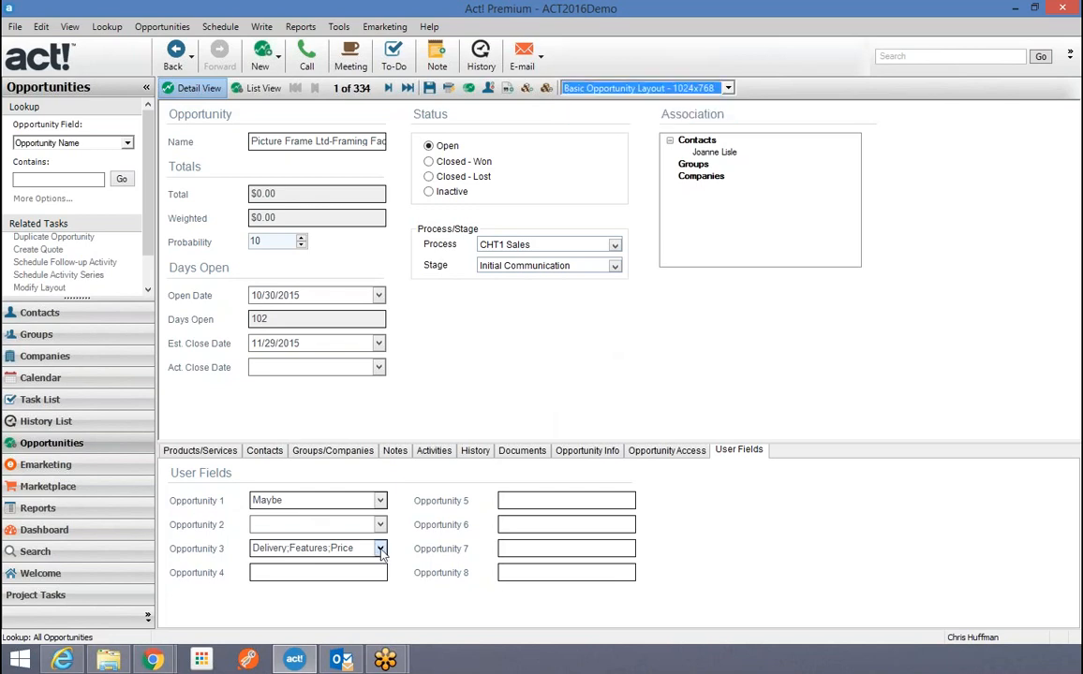
click(367, 551)
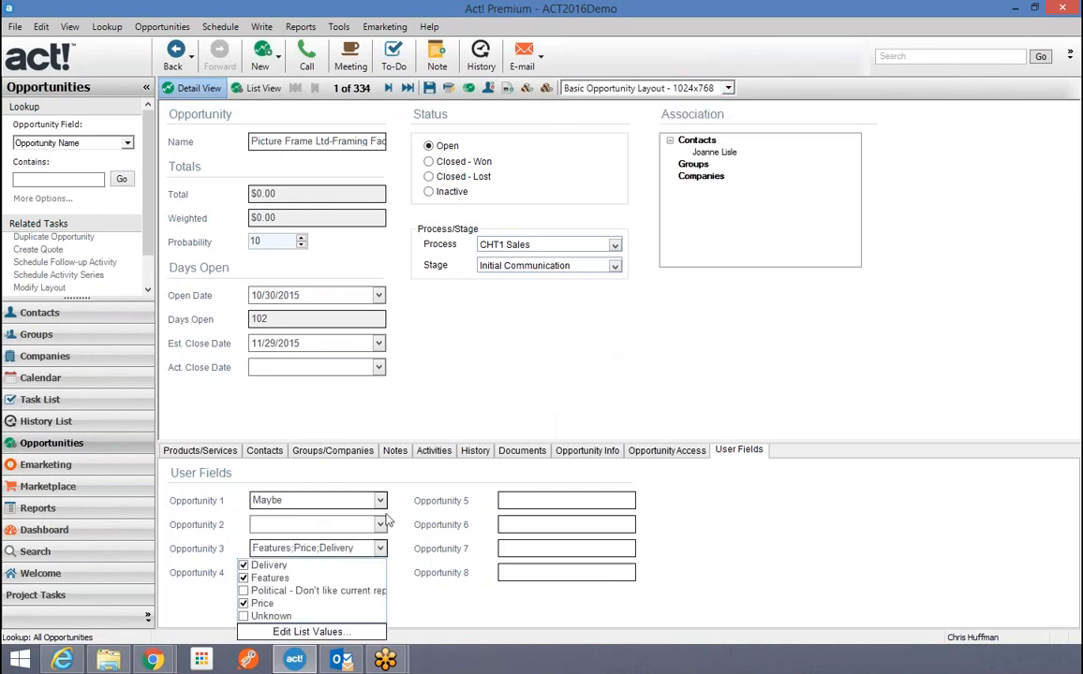
click(417, 502)
click(379, 501)
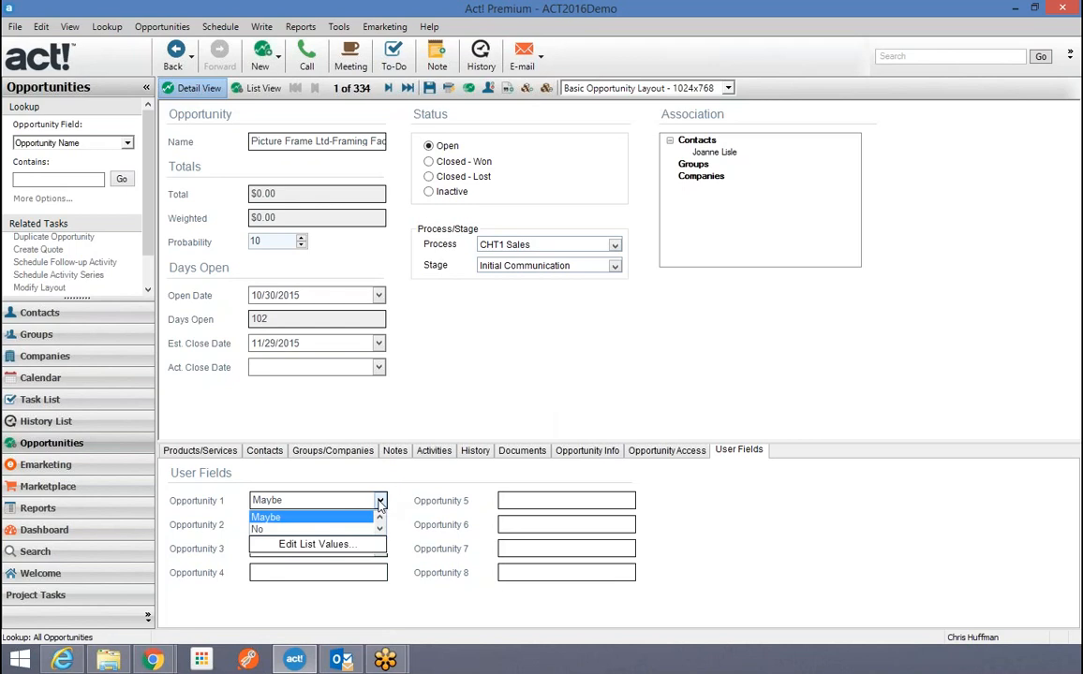
click(379, 531)
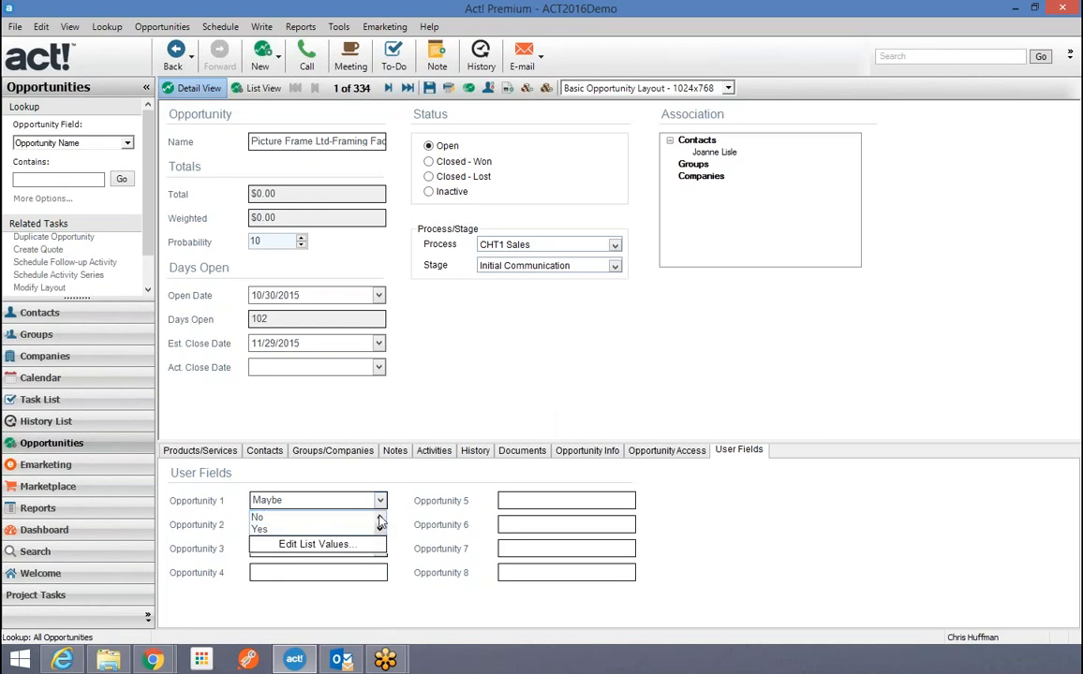
click(380, 517)
click(395, 478)
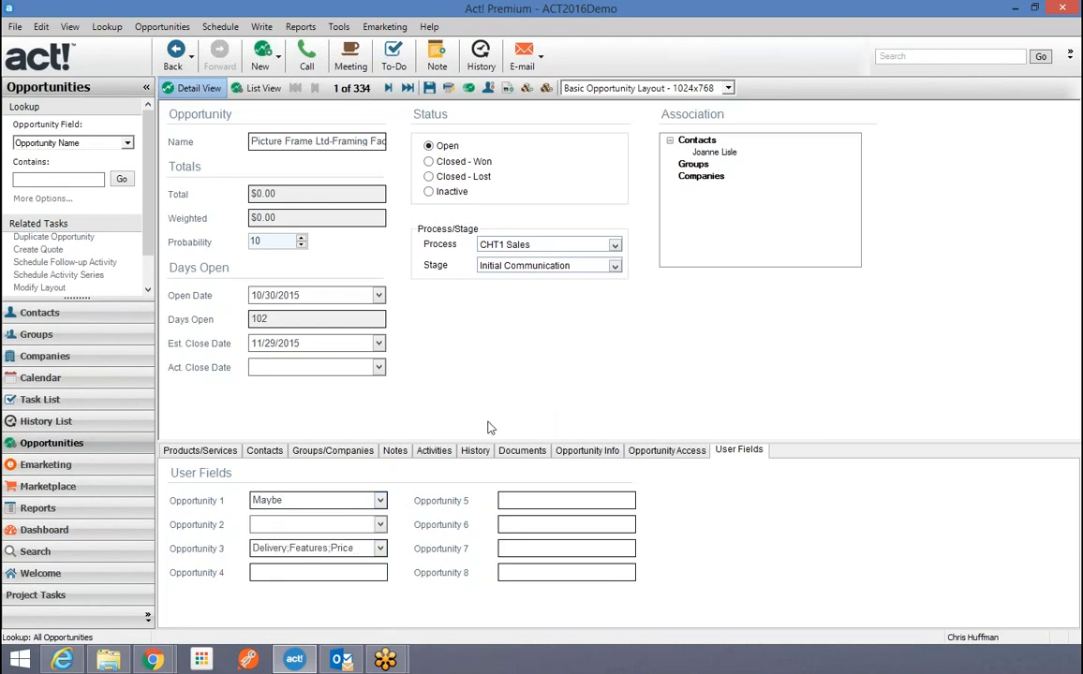